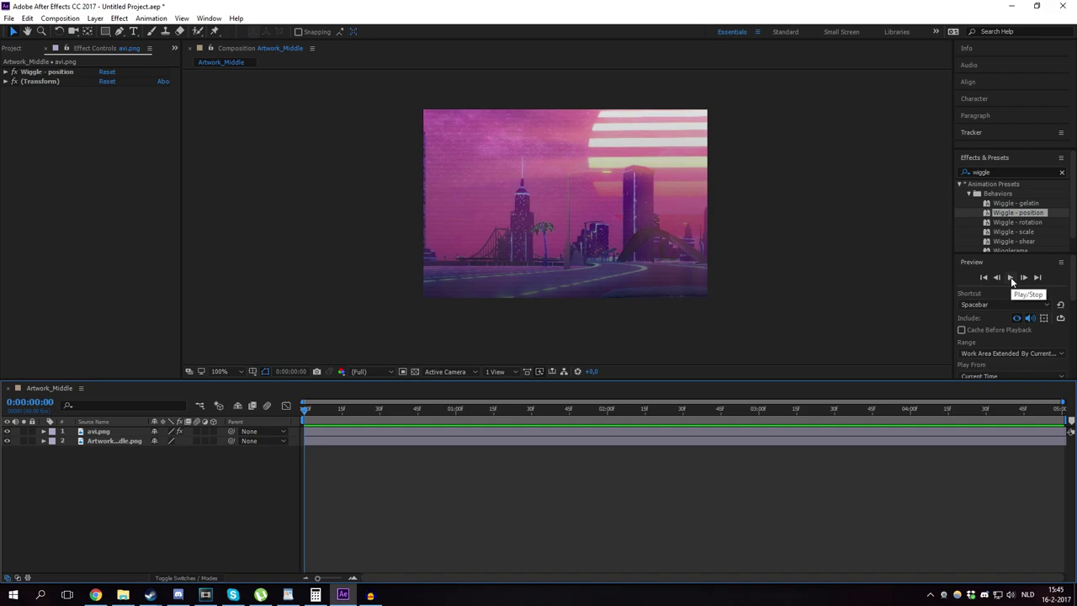
Play the Artwork_Middle preview to watch the face animate over the purple city, then stop it.
left_click(1011, 279)
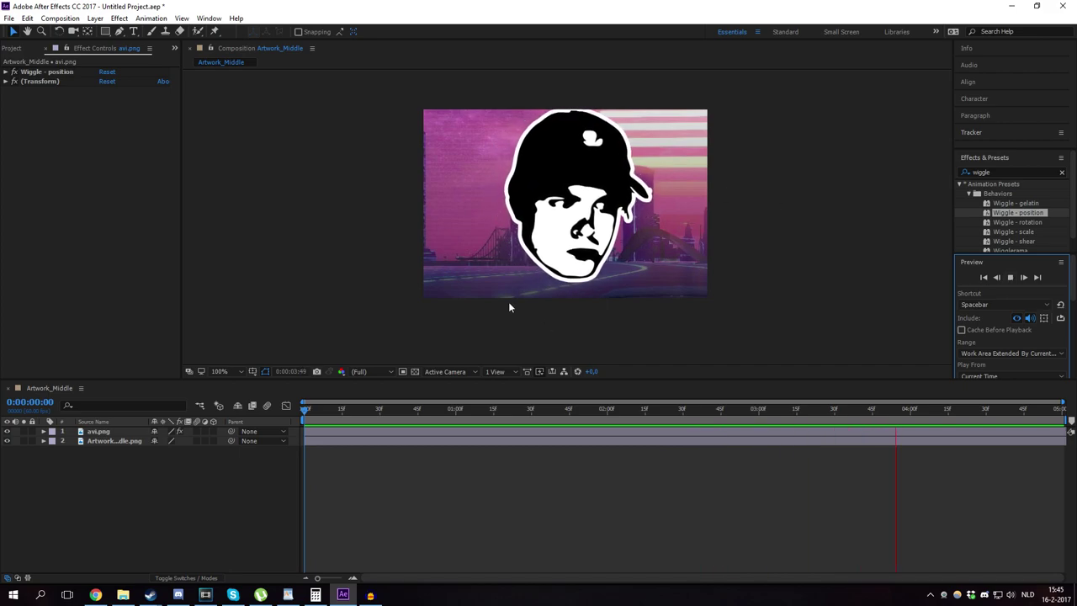
left_click(1011, 284)
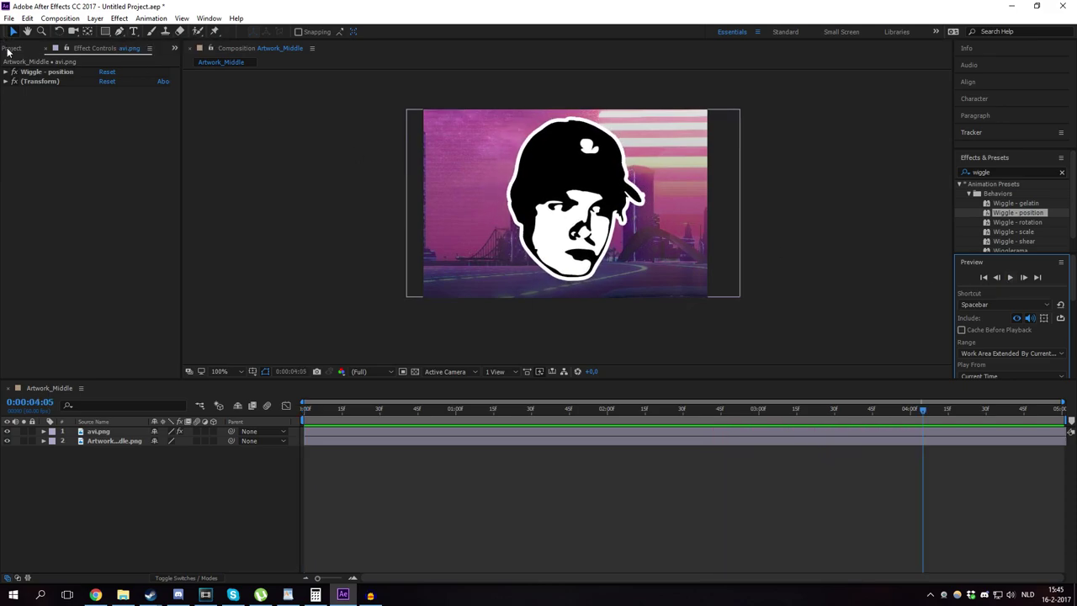
Create a new composition, Artwork_Middle 2, from the Artwork_Middle.png image.
left_click(10, 49)
left_click(42, 160)
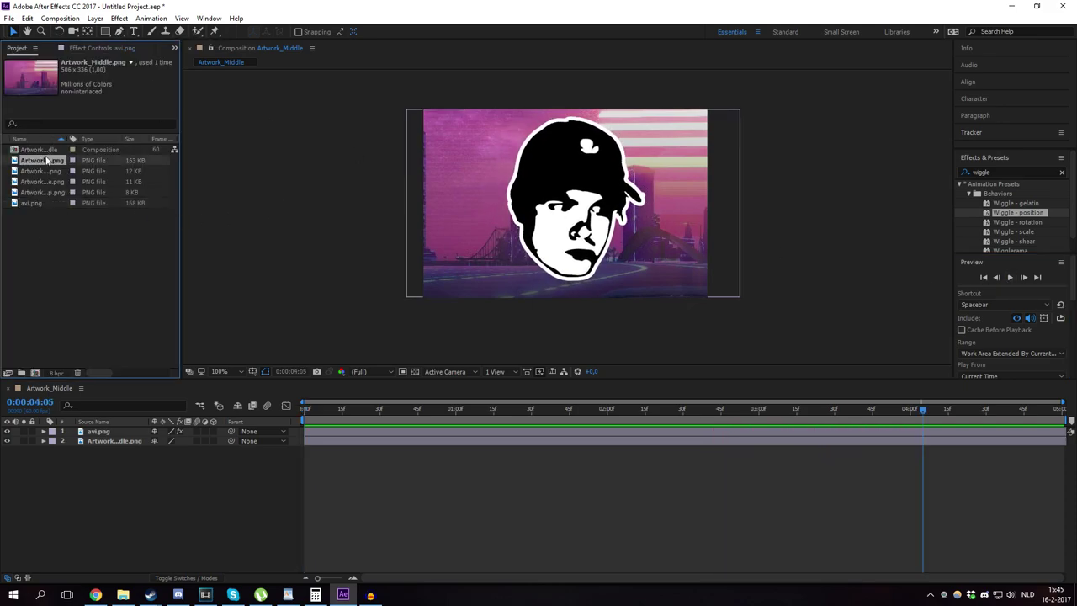
left_click(38, 171)
left_click(39, 181)
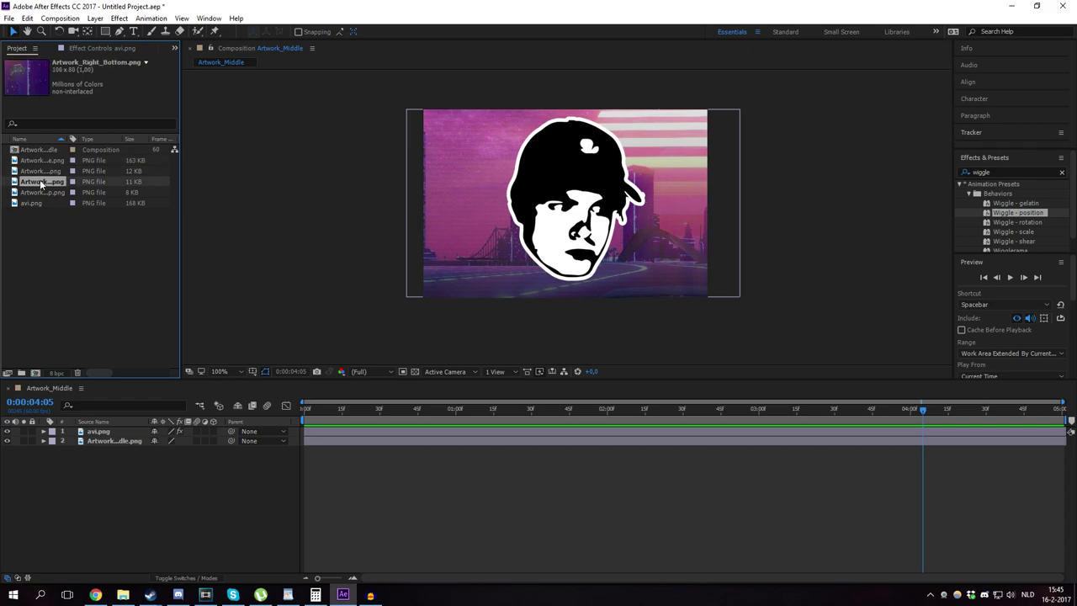
left_click(38, 192)
left_click(41, 160)
left_click(42, 180)
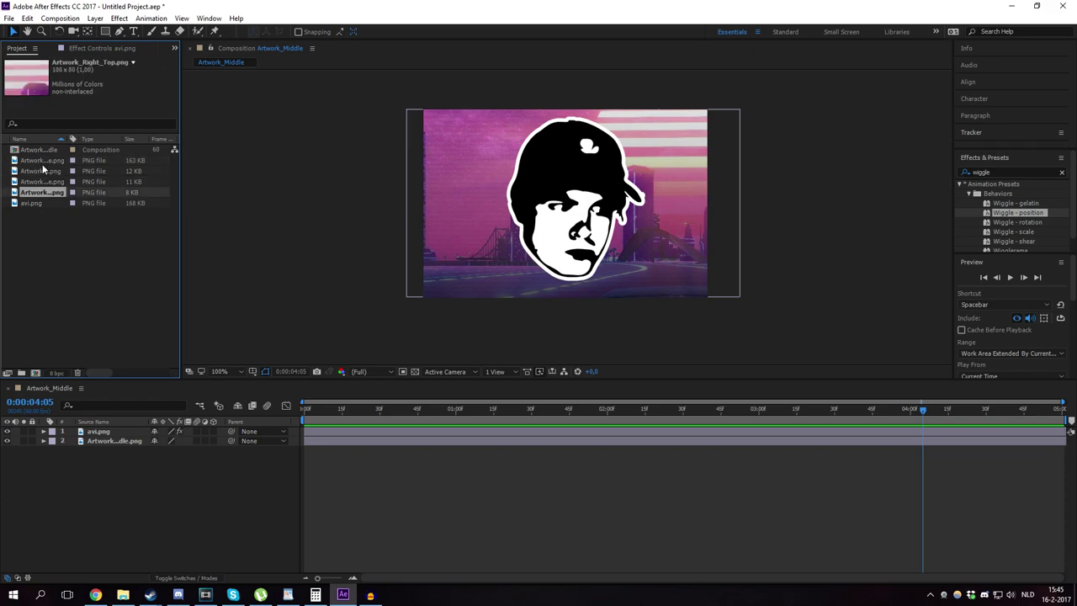
left_click(42, 160)
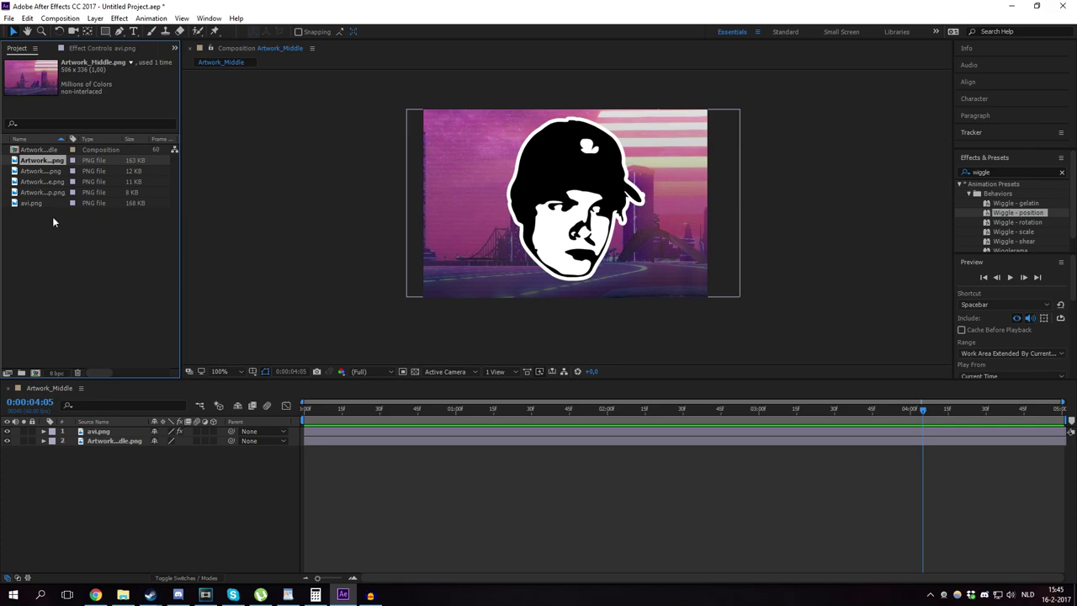
mouse_move(31, 166)
left_mouse_down()
mouse_move(109, 252)
mouse_move(48, 173)
left_mouse_up()
left_click(36, 373)
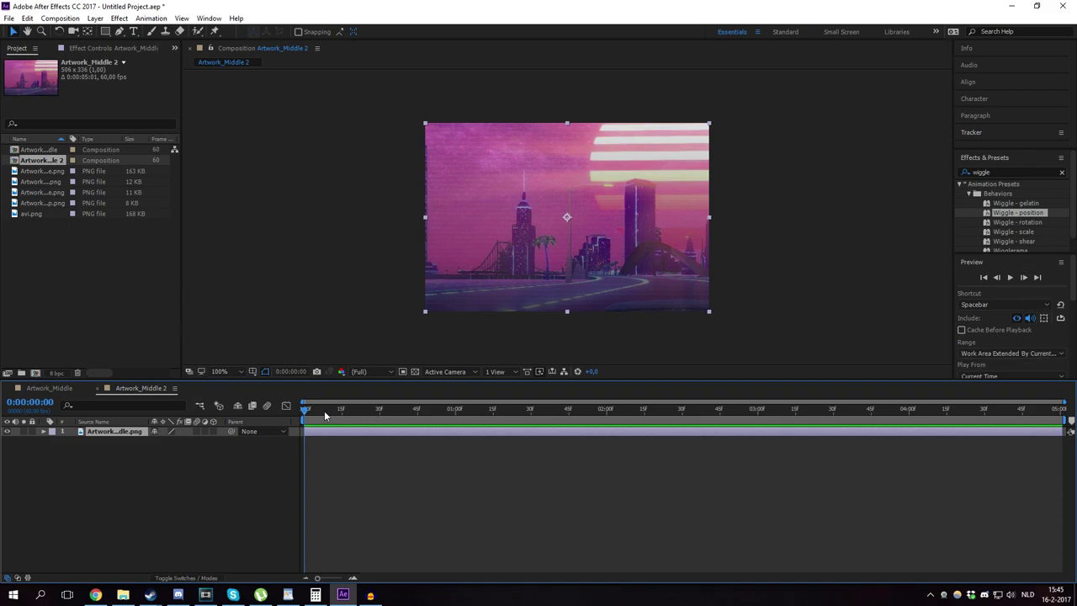
Review the Artwork_Middle 2 composition settings, keeping the frame rate at 60 fps.
mouse_move(324, 411)
left_mouse_down()
mouse_move(347, 409)
mouse_move(303, 411)
left_mouse_up()
right_click(141, 390)
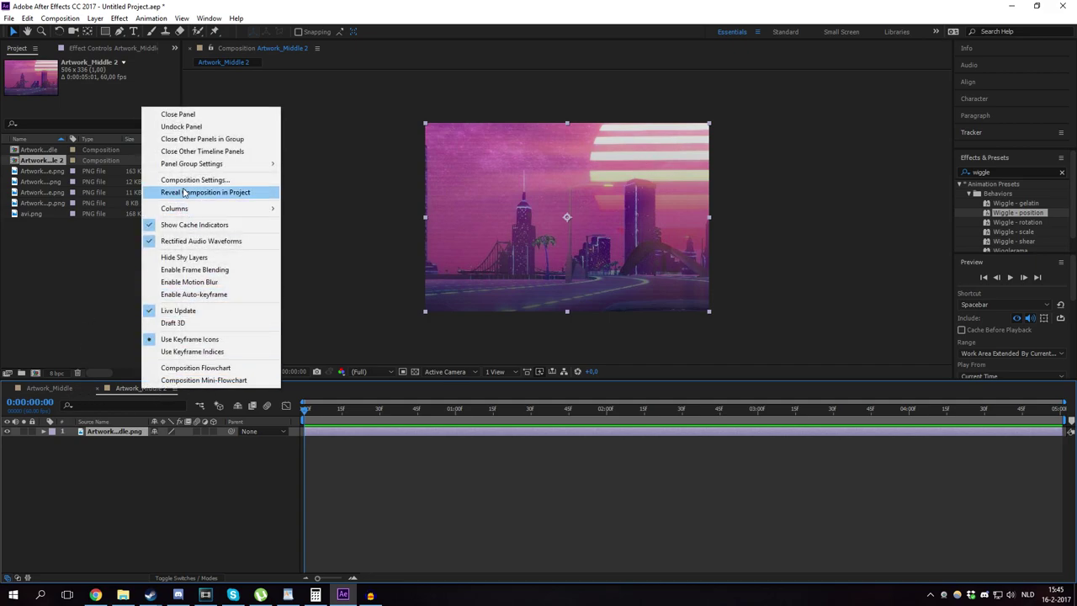
left_click(193, 180)
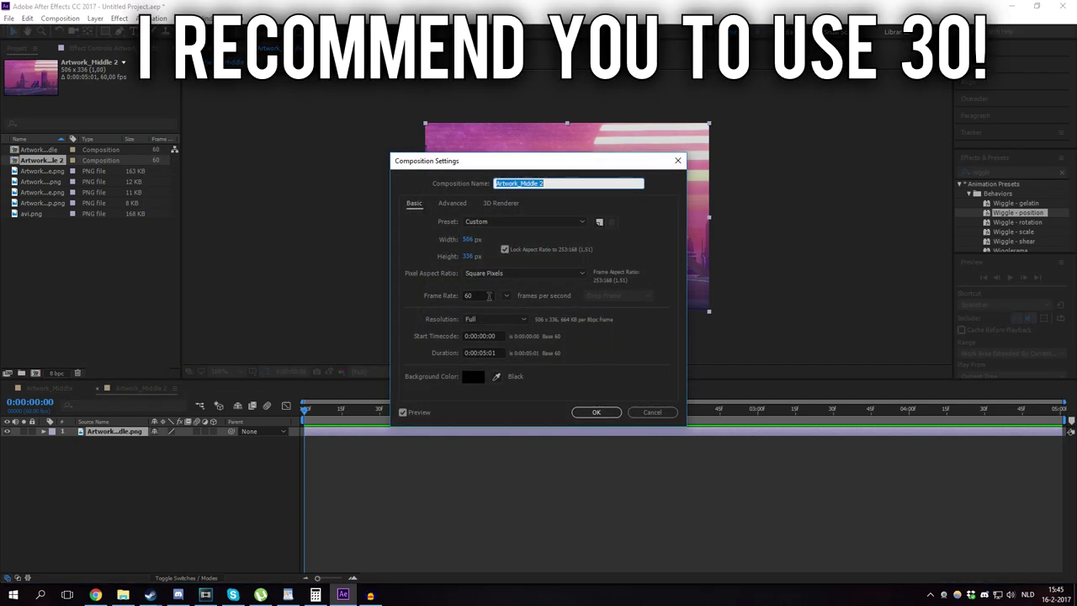
left_click_drag(488, 295, 458, 297)
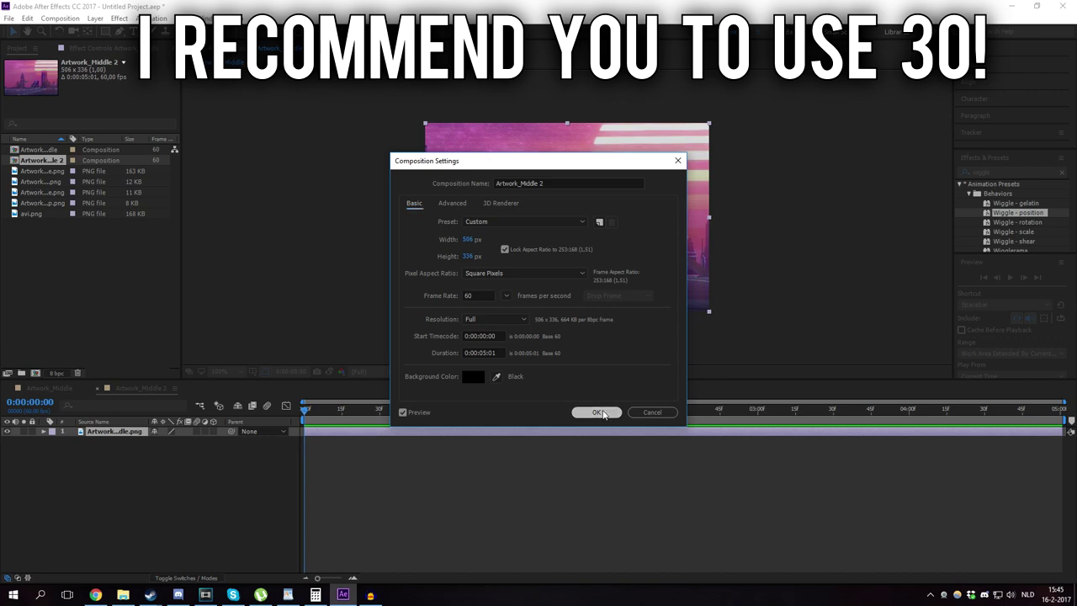
left_click(598, 412)
Place the avi.png face layer above the city and start editing its Transform Scale value.
left_click(34, 214)
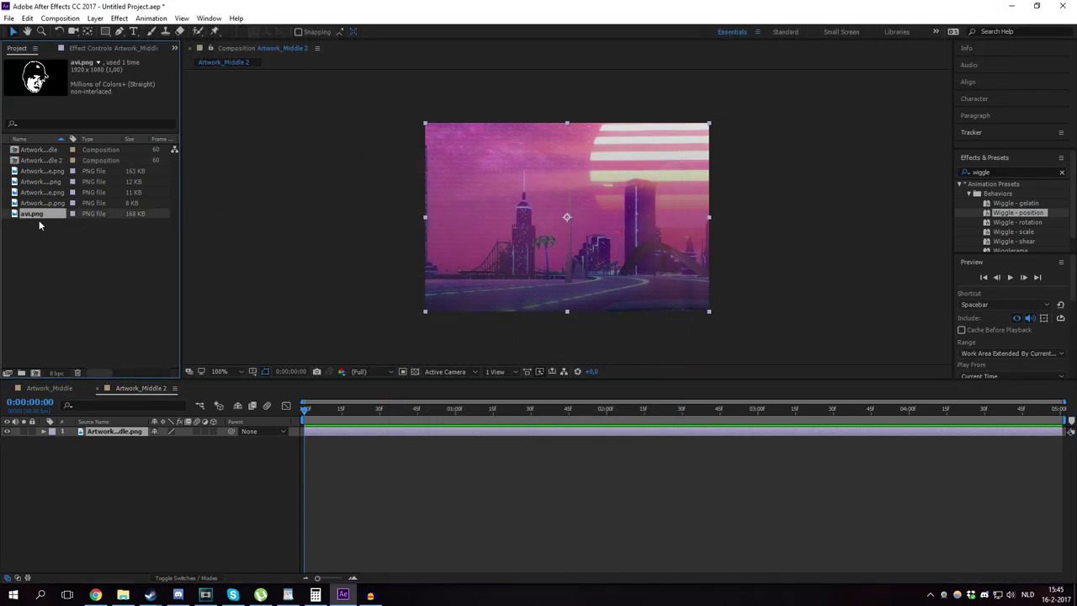
left_click_drag(34, 214, 304, 429)
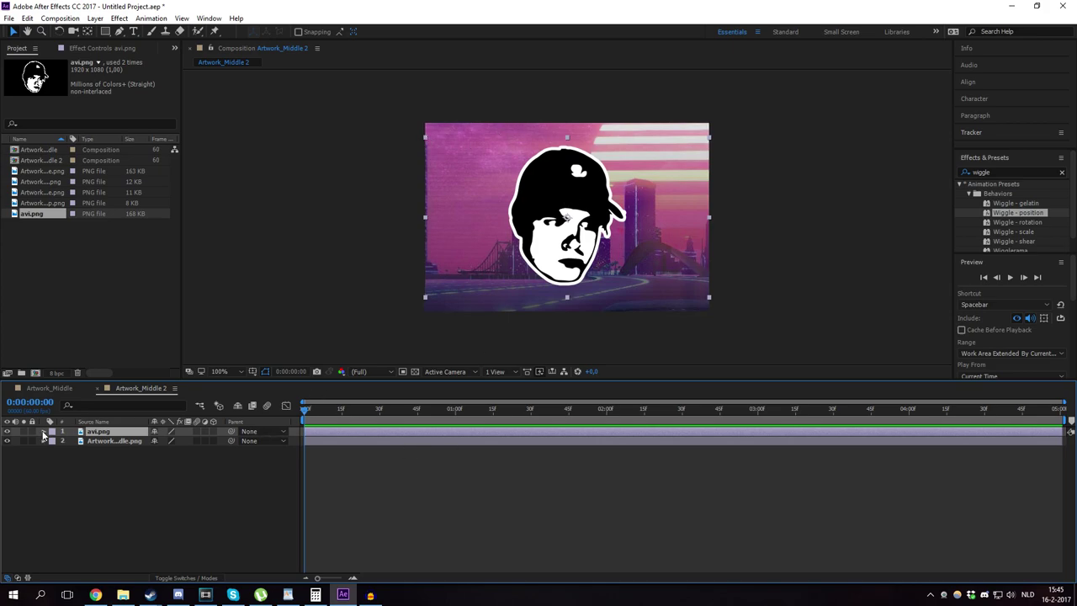
left_click(43, 432)
left_click(53, 441)
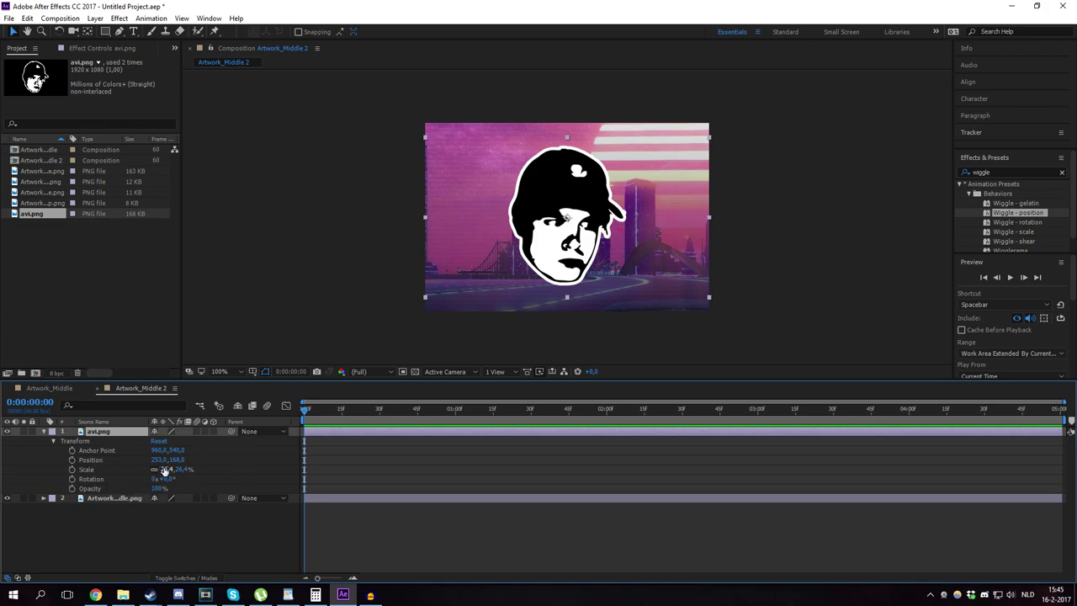
left_click(165, 469)
Keyframe the face's Scale at 0% at 0:00, 29% at 1:00 and 32% at 2:25.
type("0")
key("Return")
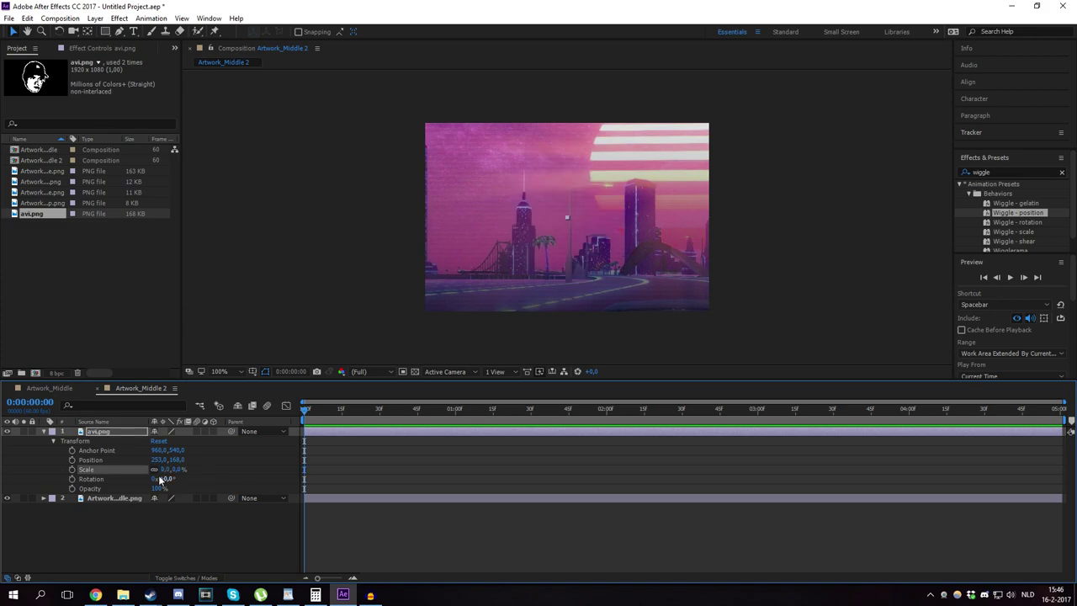
left_click(72, 468)
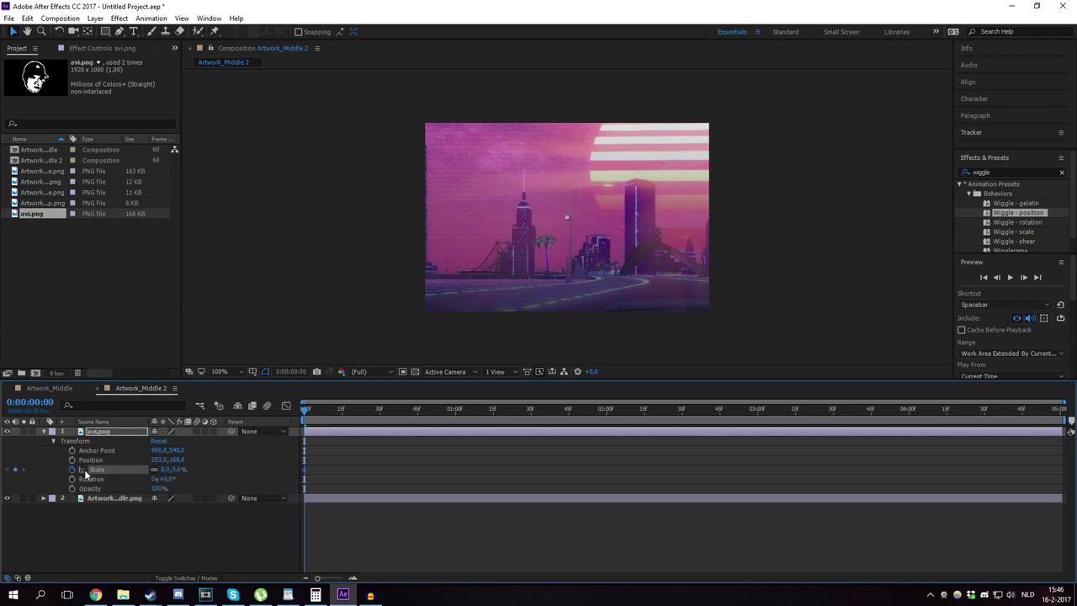
left_click_drag(412, 406, 455, 412)
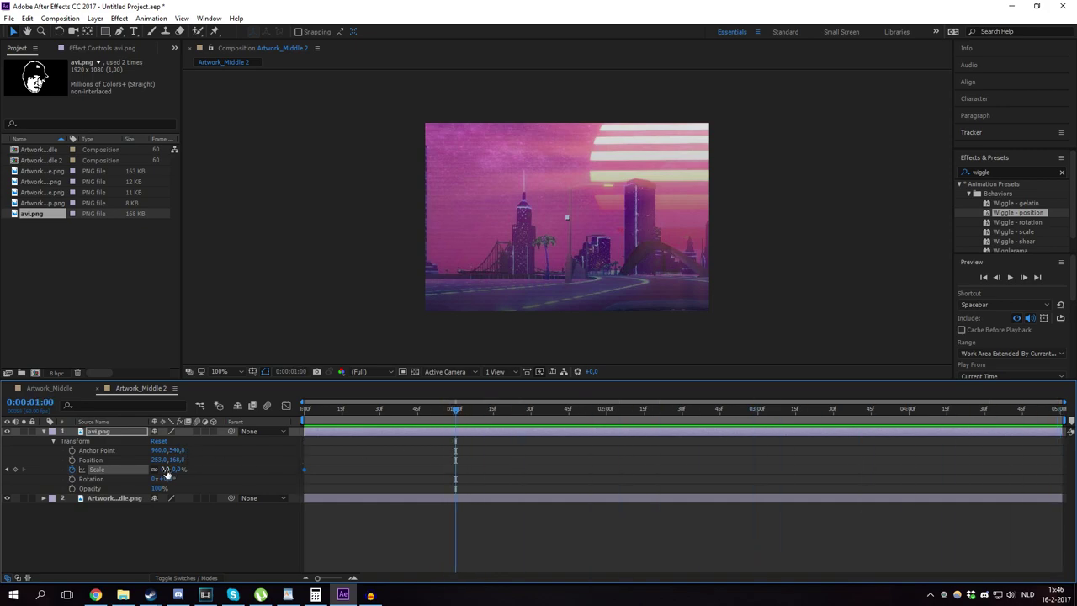
mouse_move(166, 469)
left_mouse_down()
mouse_move(201, 469)
mouse_move(174, 468)
left_mouse_up()
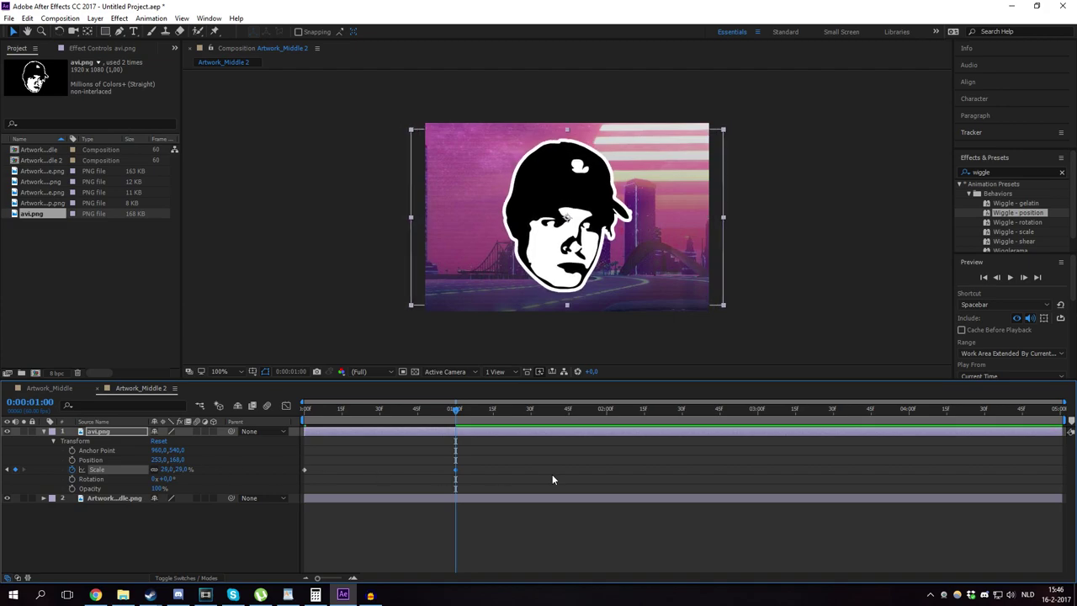
left_click_drag(599, 408, 669, 416)
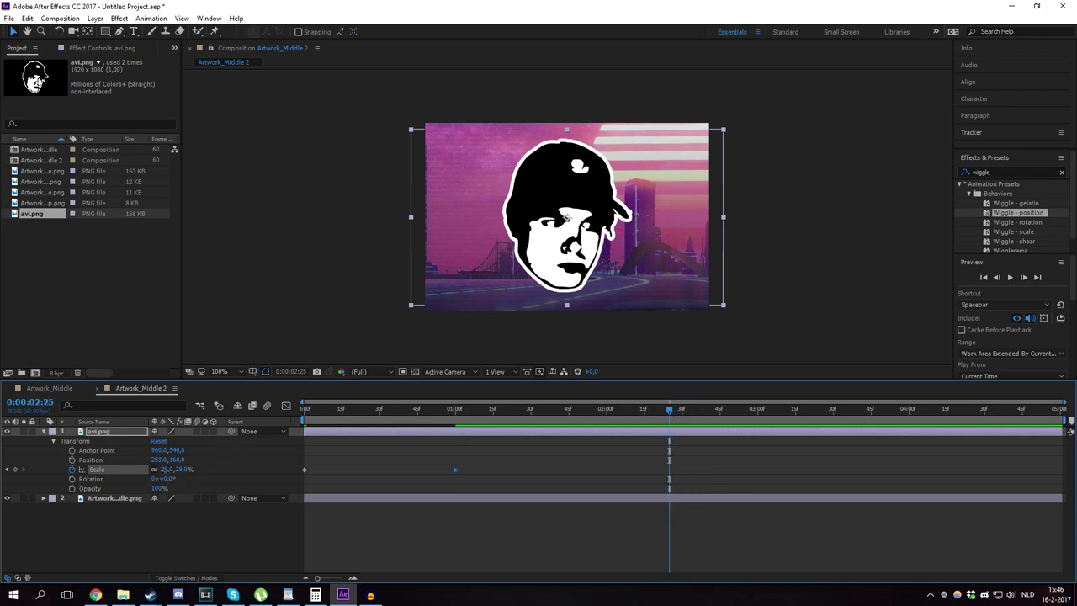
left_click_drag(168, 469, 174, 469)
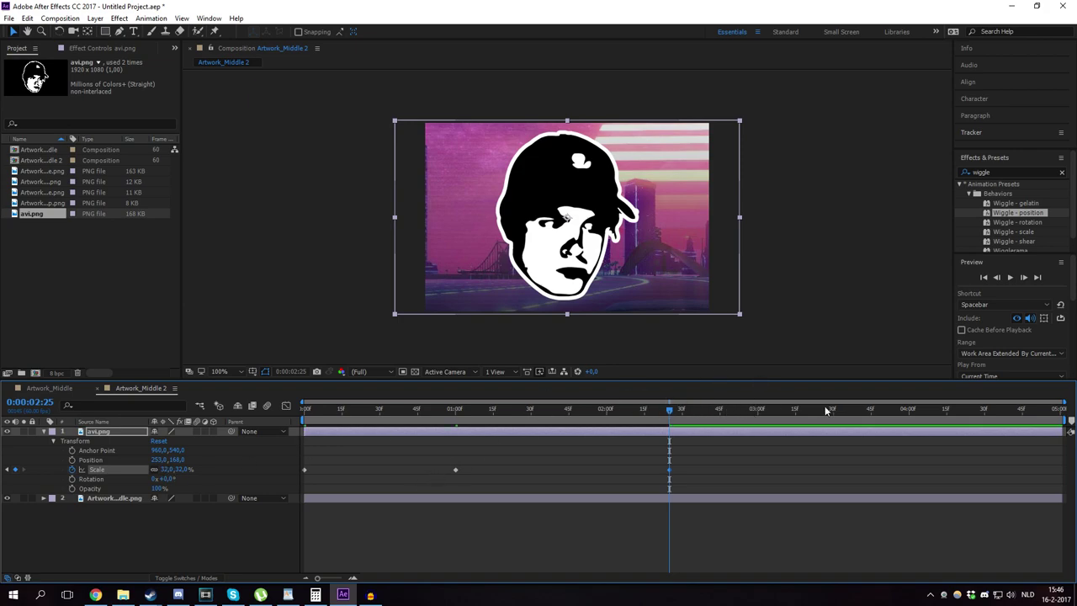
Add Scale keyframes of 29% at 4:00 and 0% at 5:00, then play back the animation.
left_click_drag(866, 411, 908, 411)
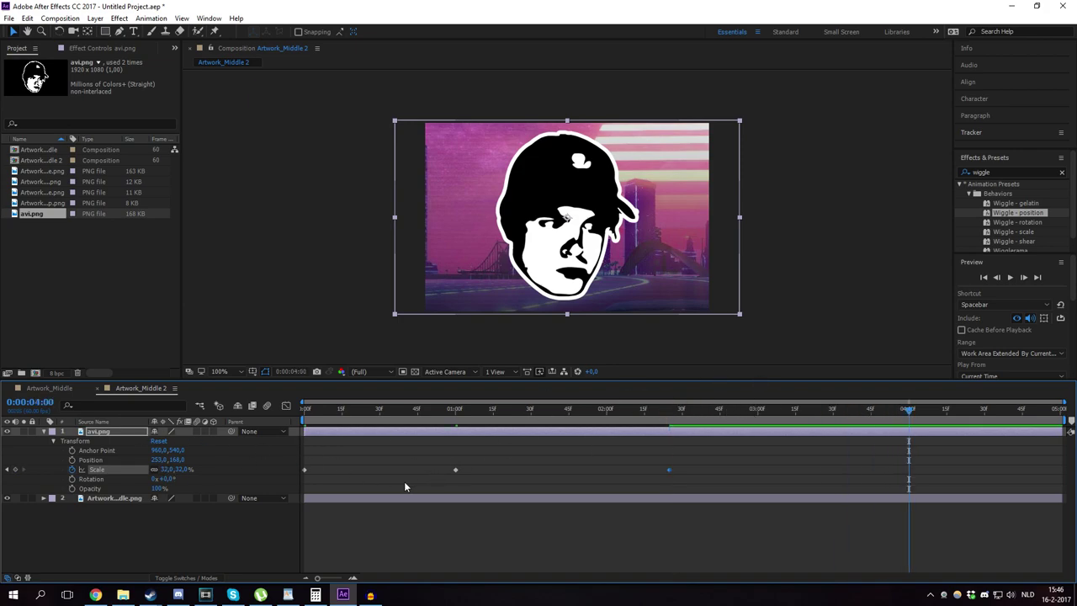
left_click(458, 415)
left_click_drag(863, 410, 909, 411)
left_click(160, 469)
type("29")
key("Return")
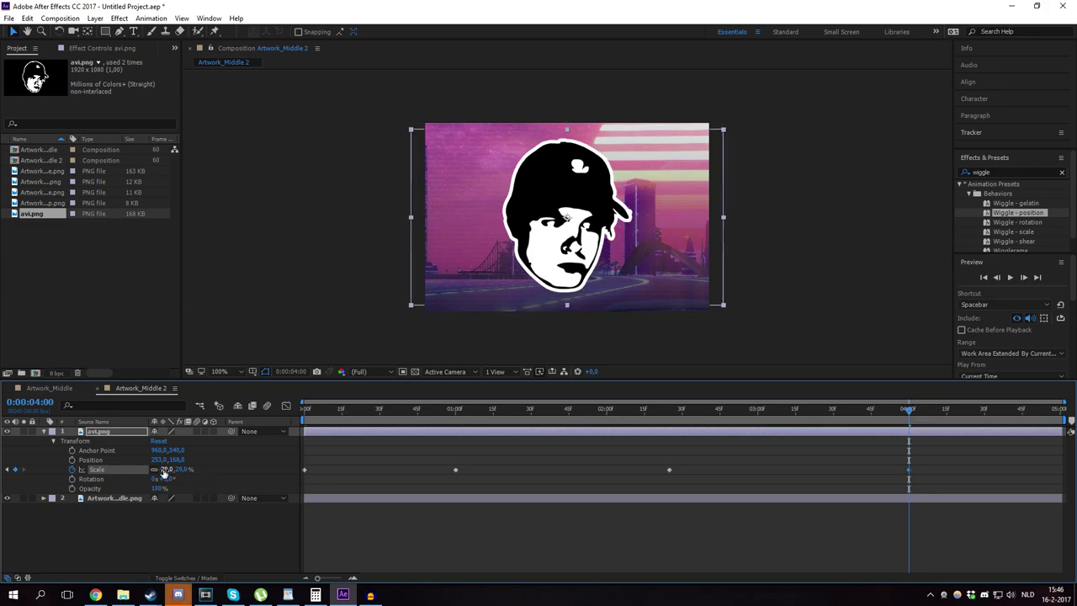
left_click_drag(907, 411, 1060, 412)
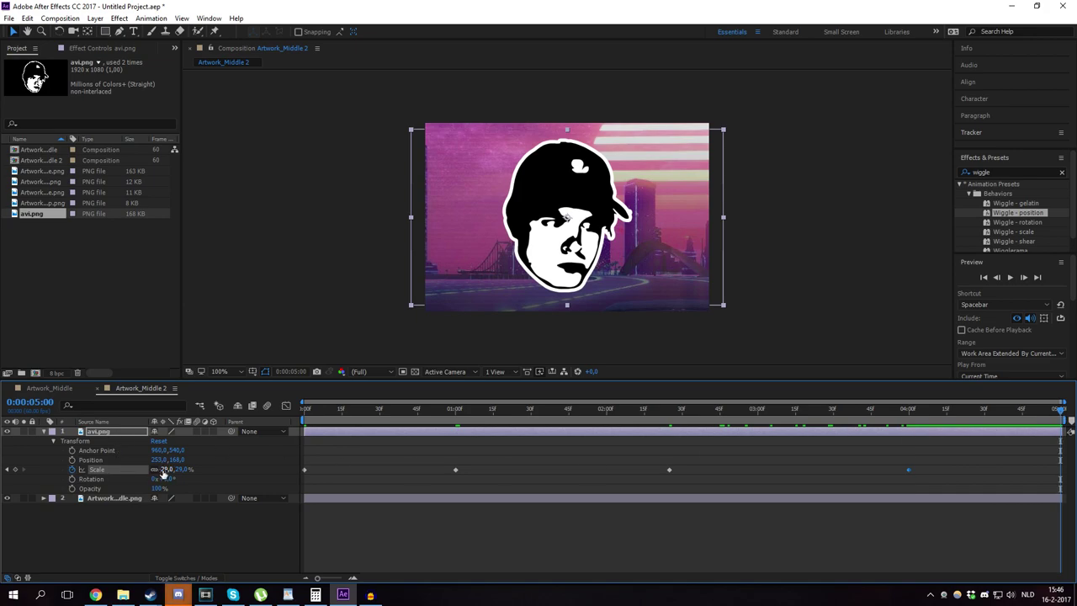
type("0")
key("Return")
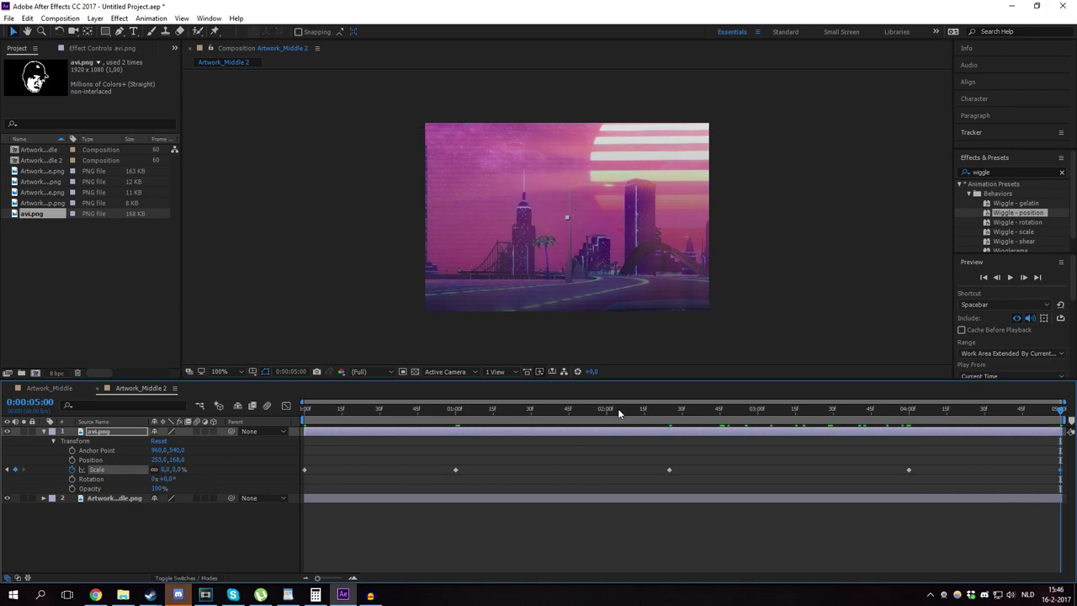
key("space")
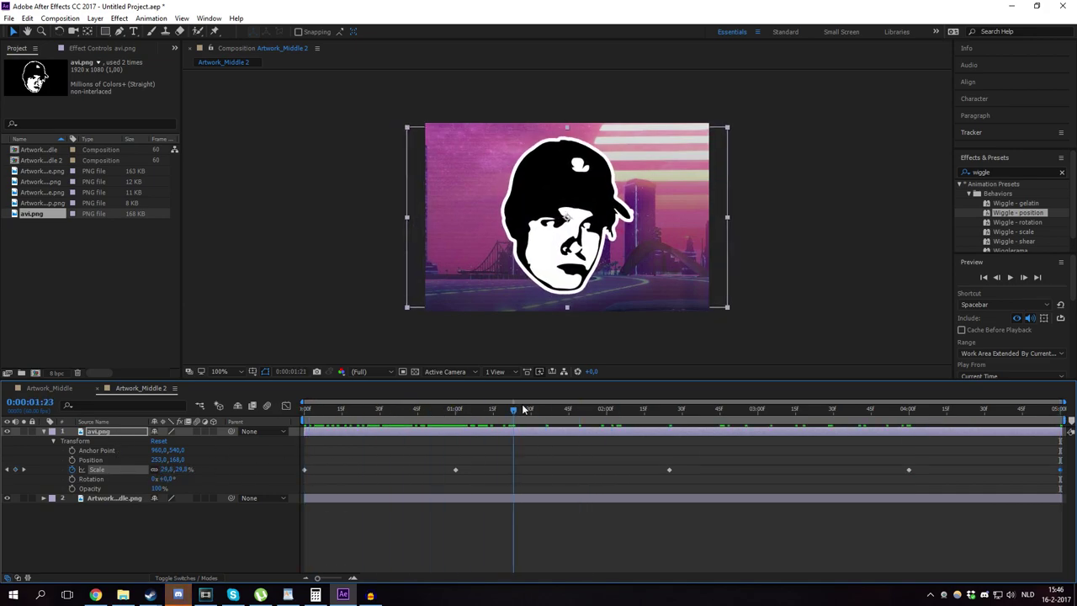
left_click_drag(523, 409, 671, 416)
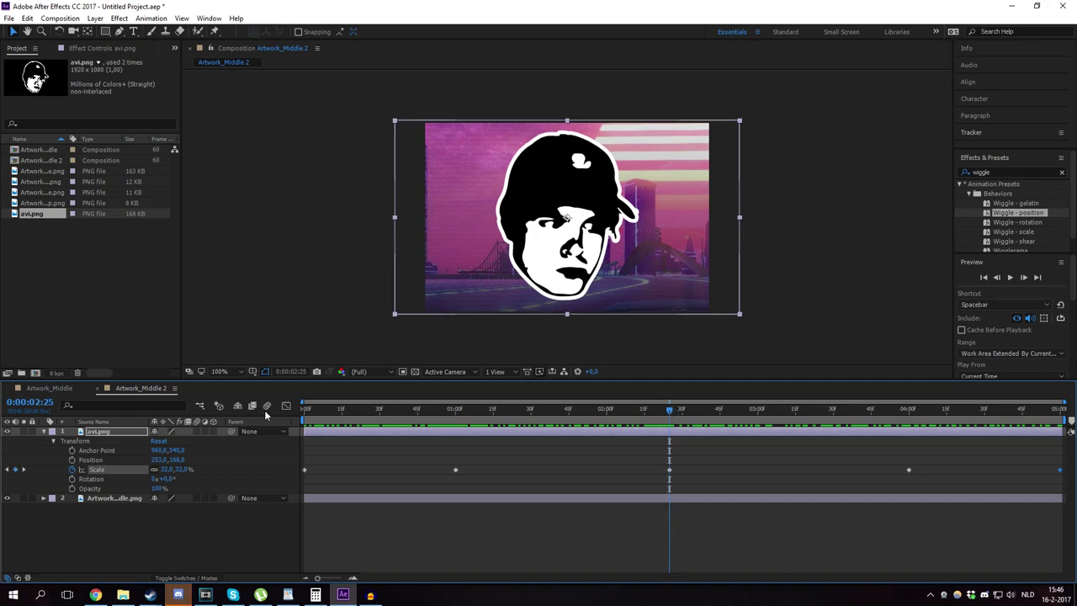
In the Scale graph, ease all keyframes and adjust the curve around one second.
left_click(287, 407)
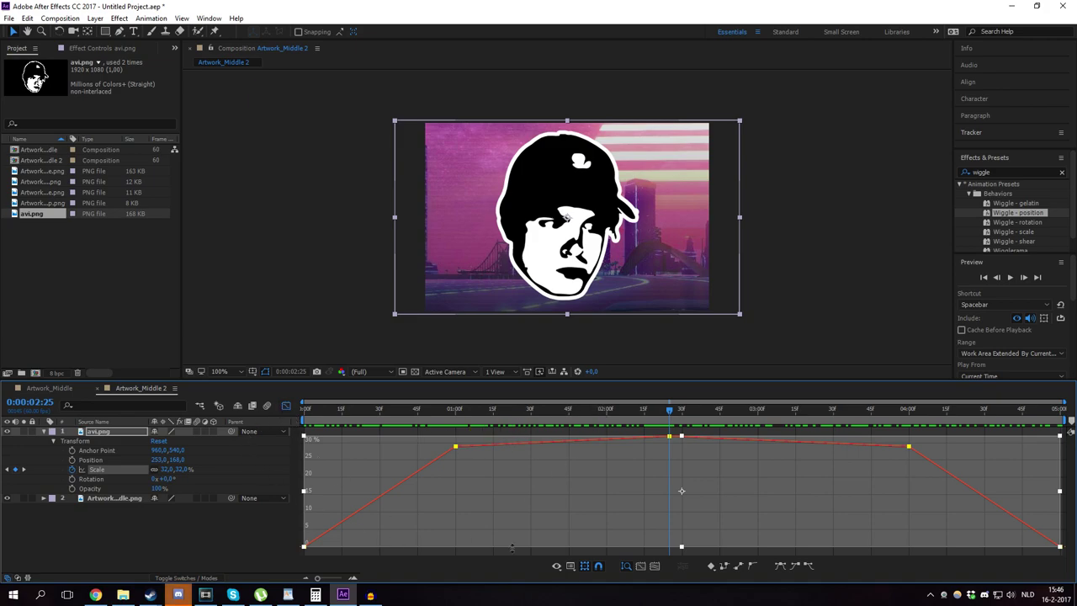
left_click(779, 566)
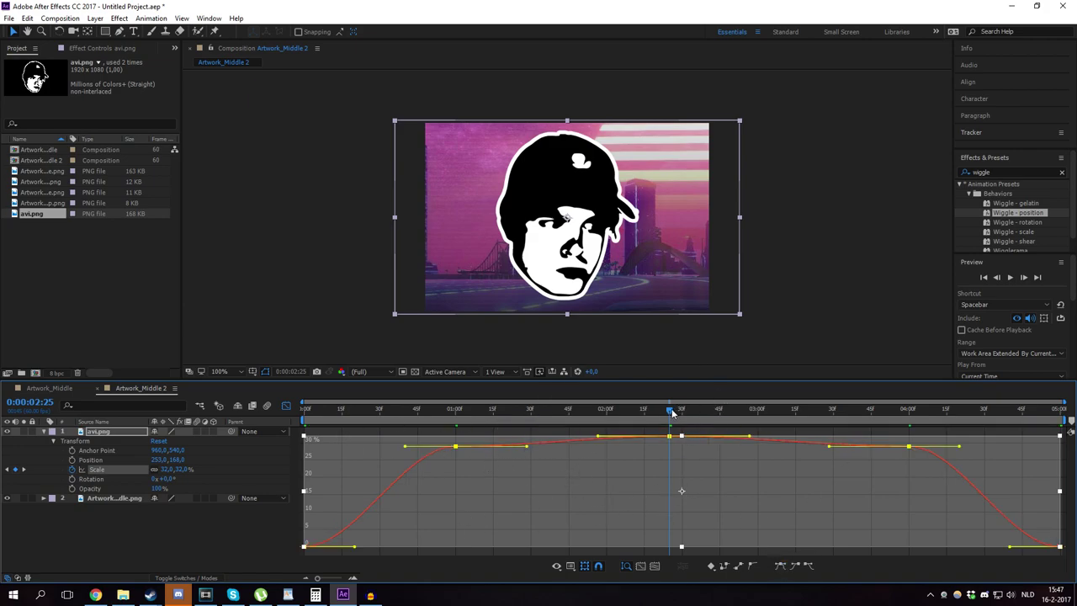
left_click_drag(675, 412, 475, 412)
key("space")
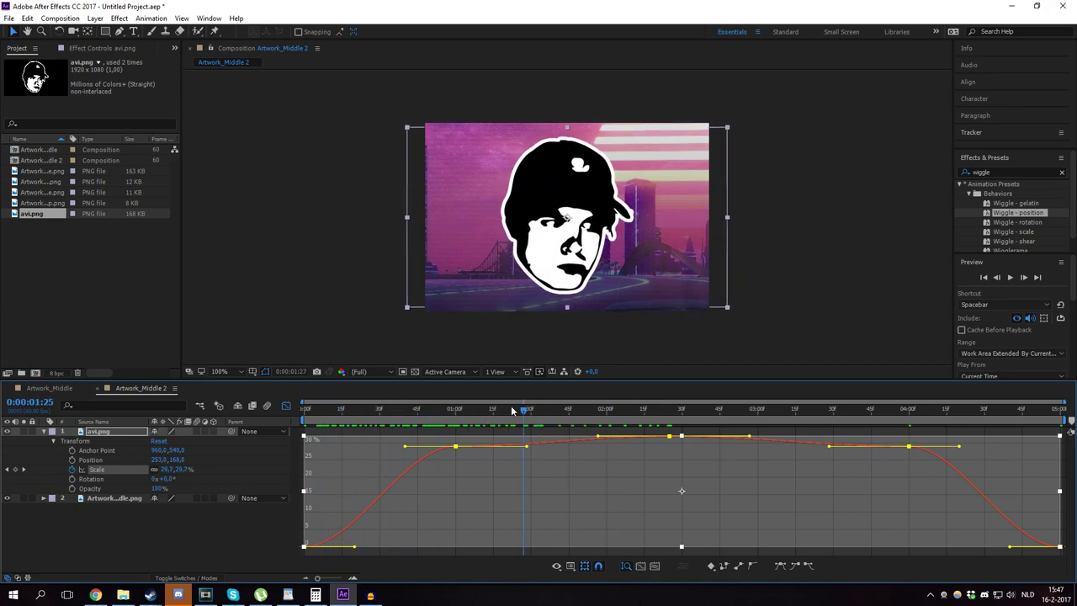
left_click_drag(527, 449, 524, 439)
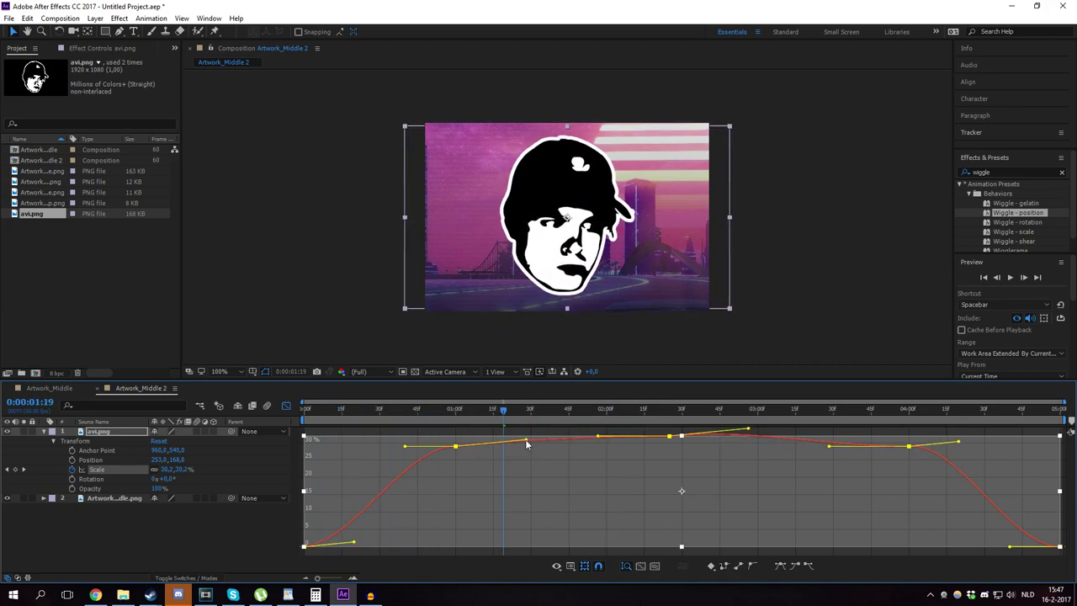
left_click_drag(404, 456, 408, 462)
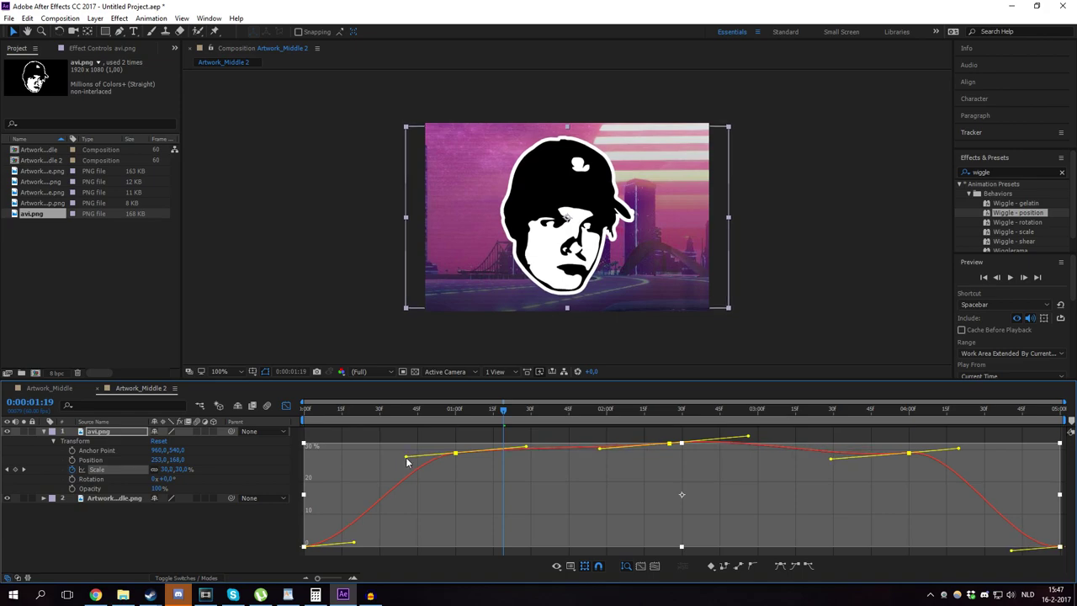
left_click(617, 436)
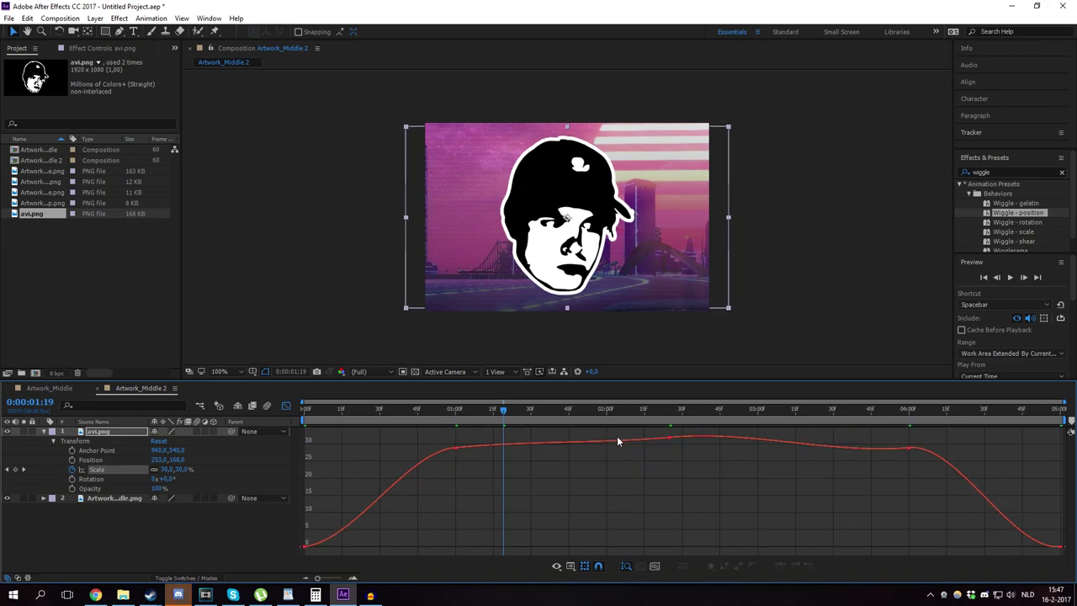
double_click(459, 448)
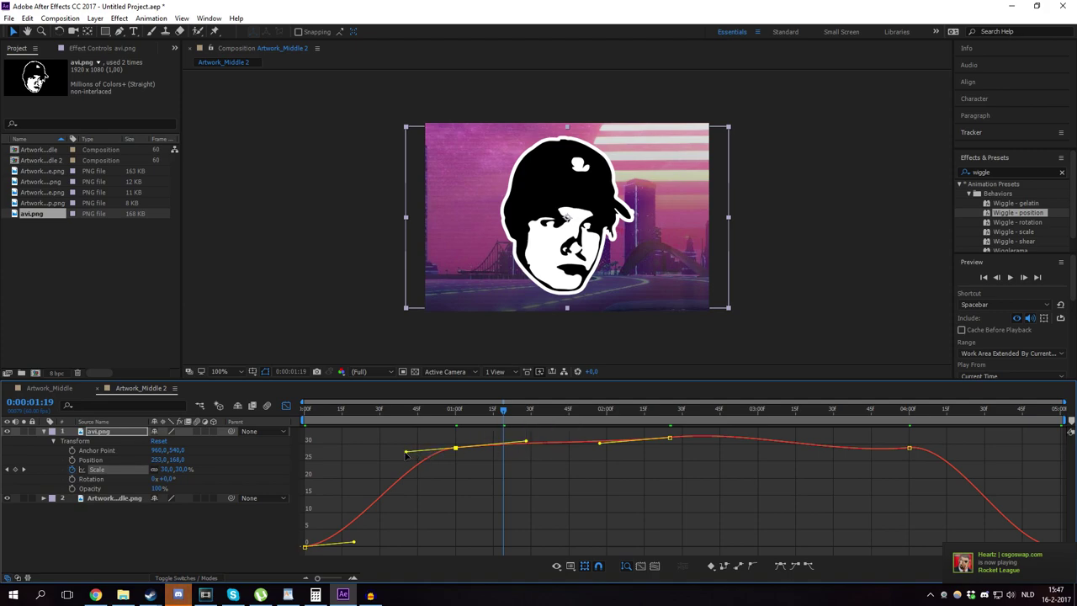
left_click(348, 536)
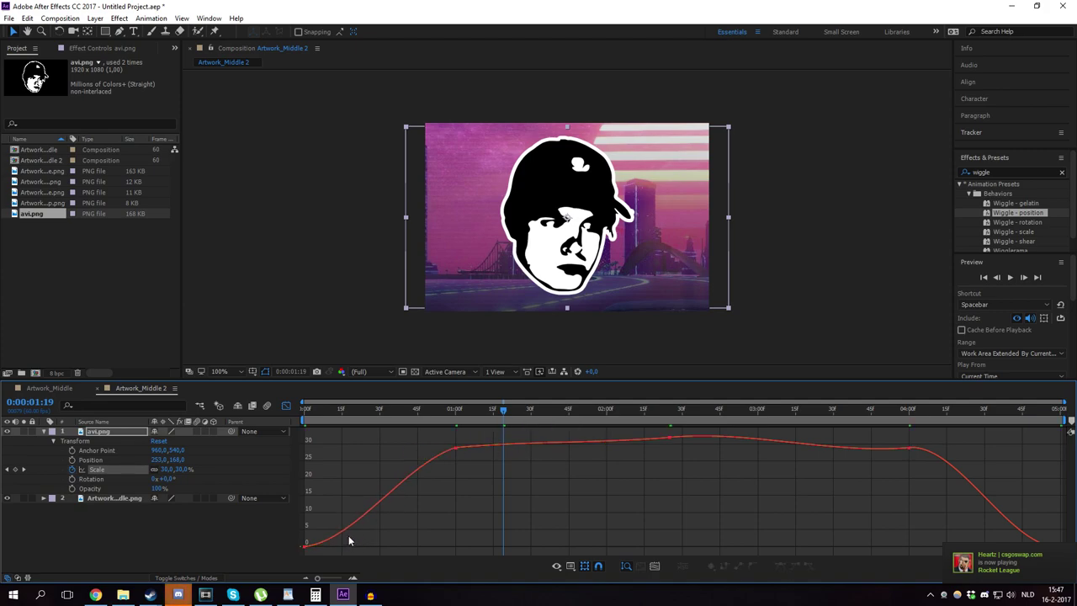
Make the curve rise steeply at the start, drop sharply at the end, and round the middle plateau.
left_click_drag(348, 540, 289, 503)
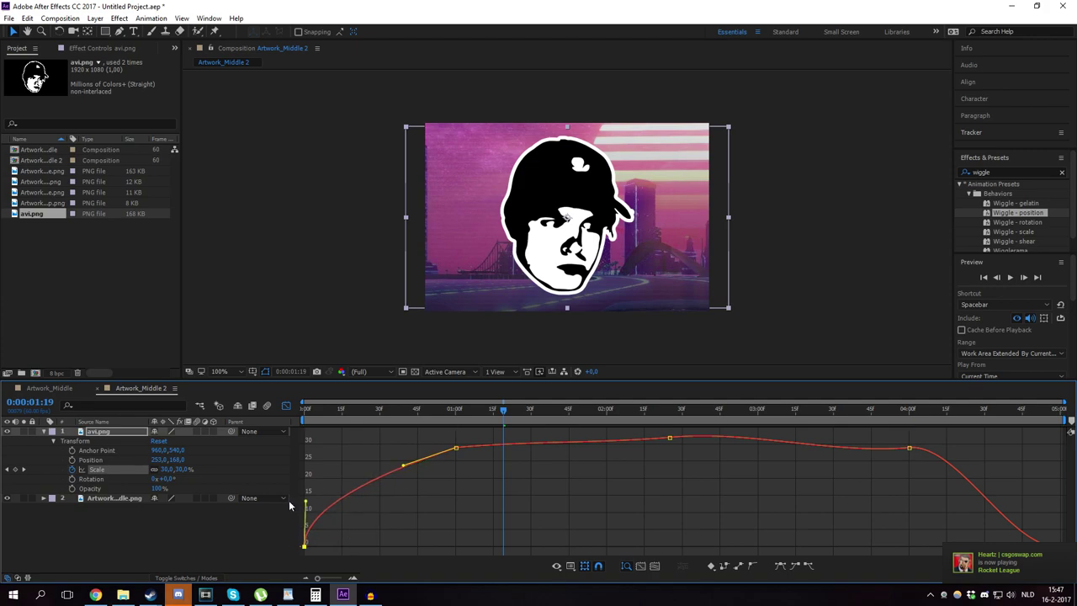
left_click(1025, 546)
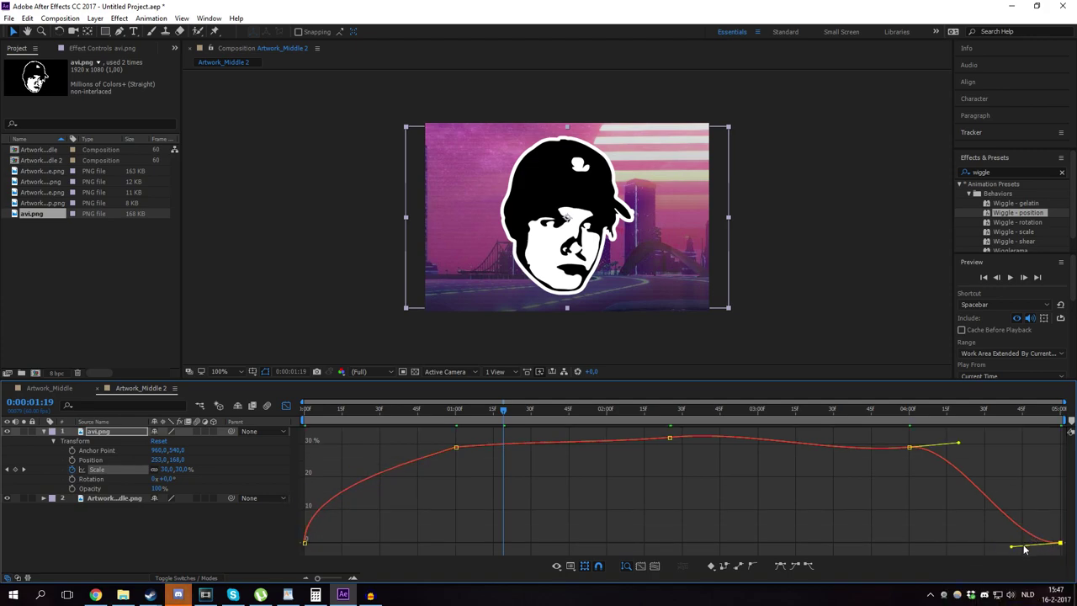
left_click_drag(1012, 548, 1067, 489)
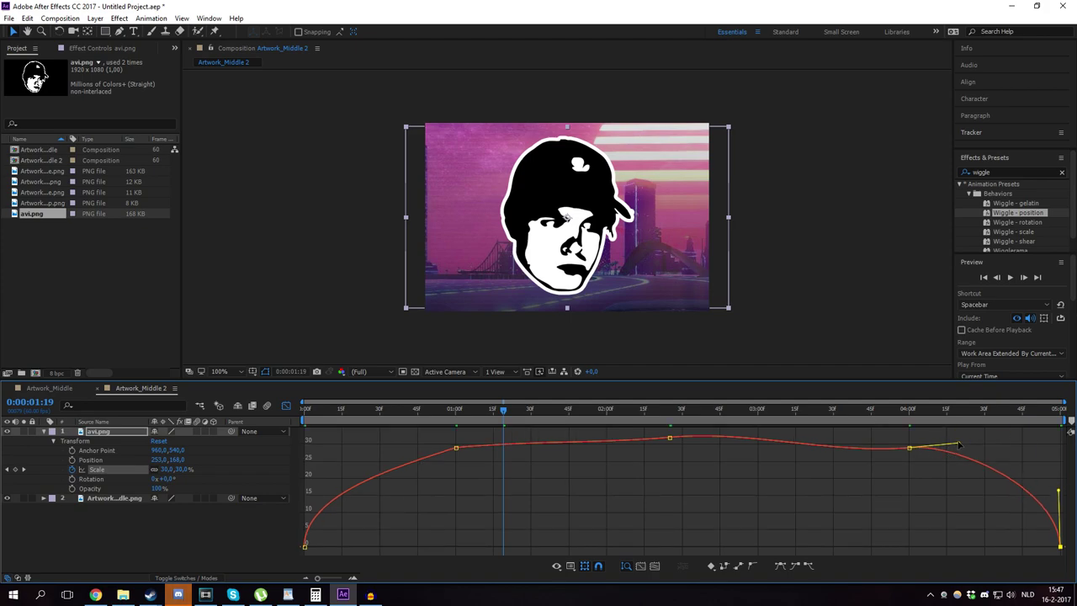
left_click_drag(958, 443, 961, 451)
left_click_drag(831, 459, 833, 448)
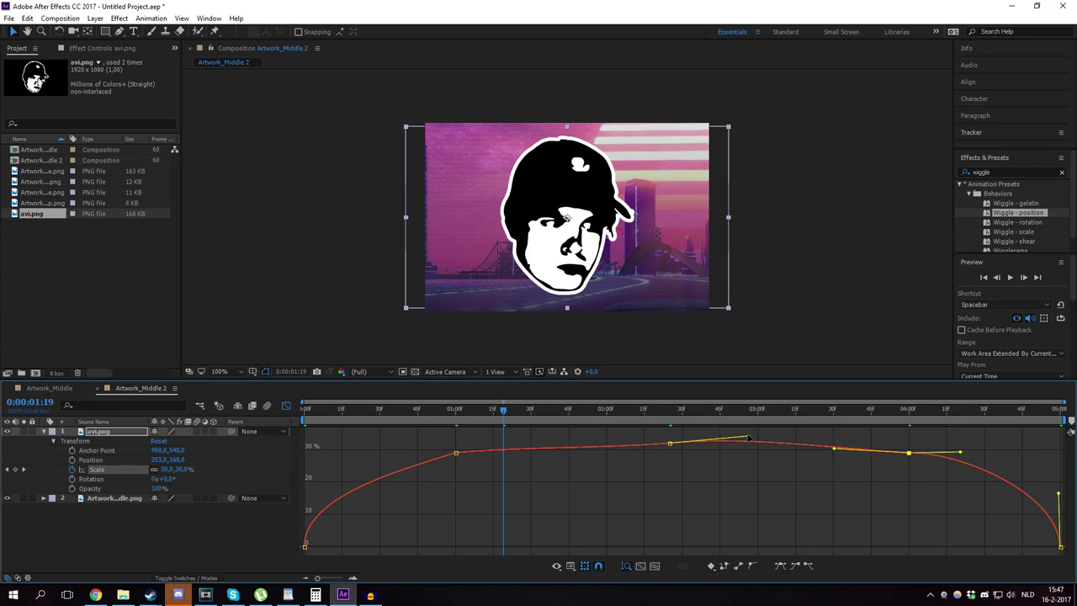
left_click_drag(747, 437, 747, 441)
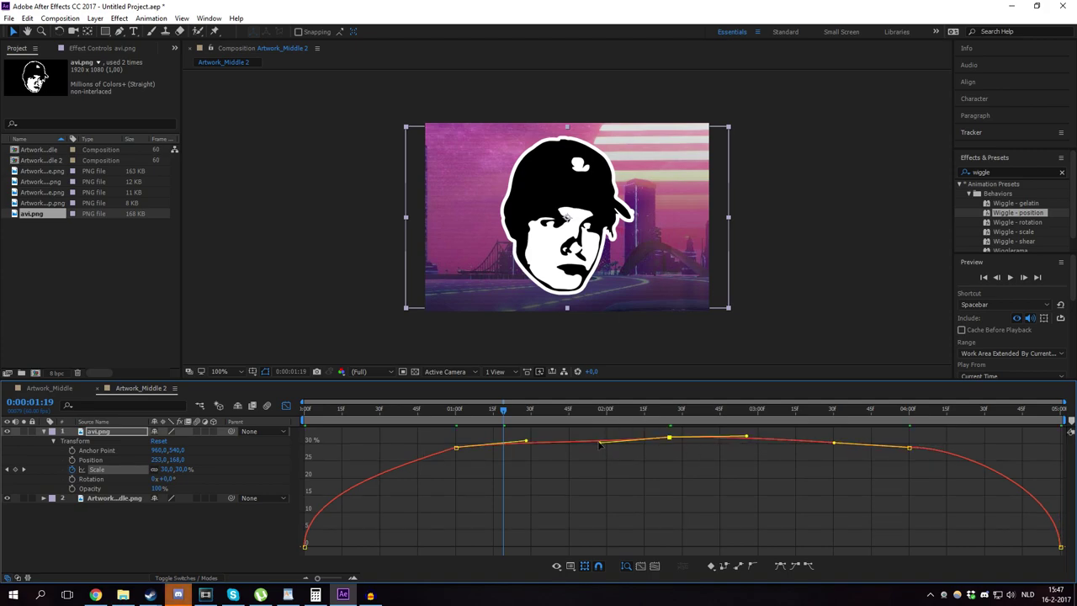
left_click_drag(599, 442, 600, 439)
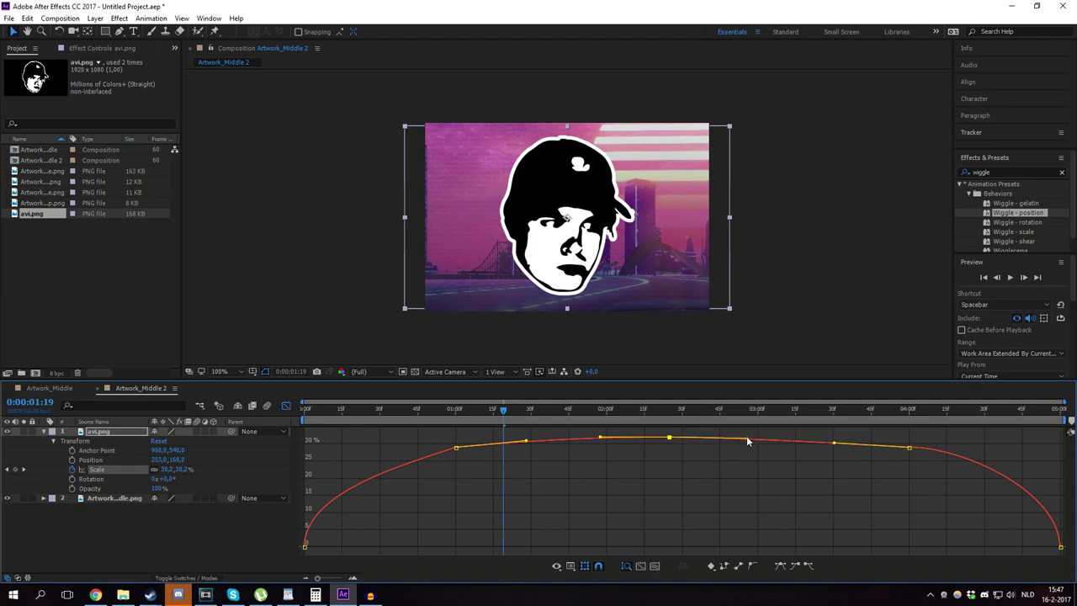
left_click(526, 441)
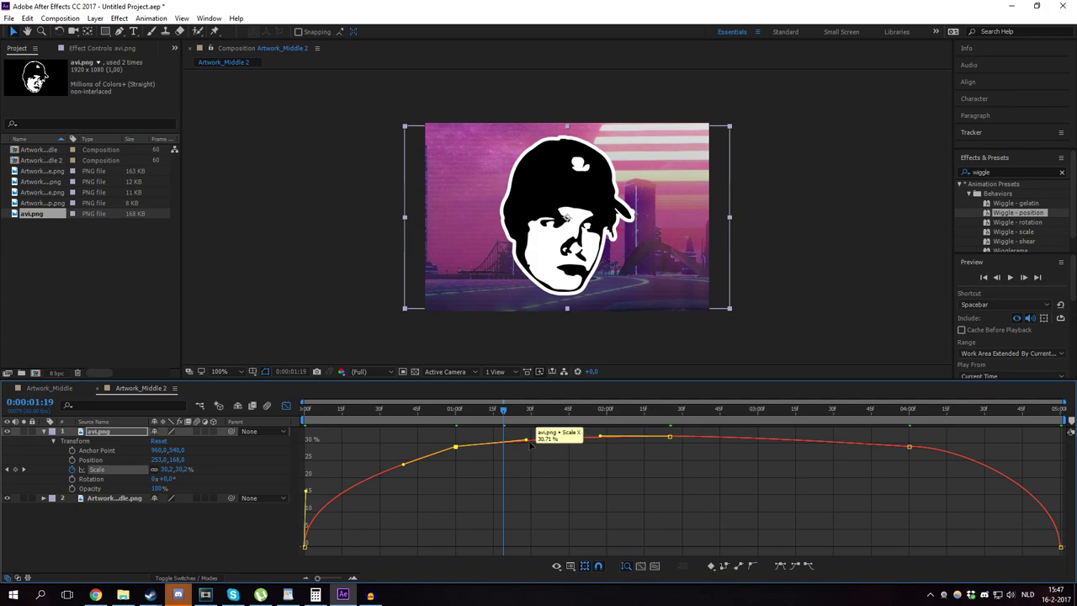
left_click_drag(526, 441, 523, 434)
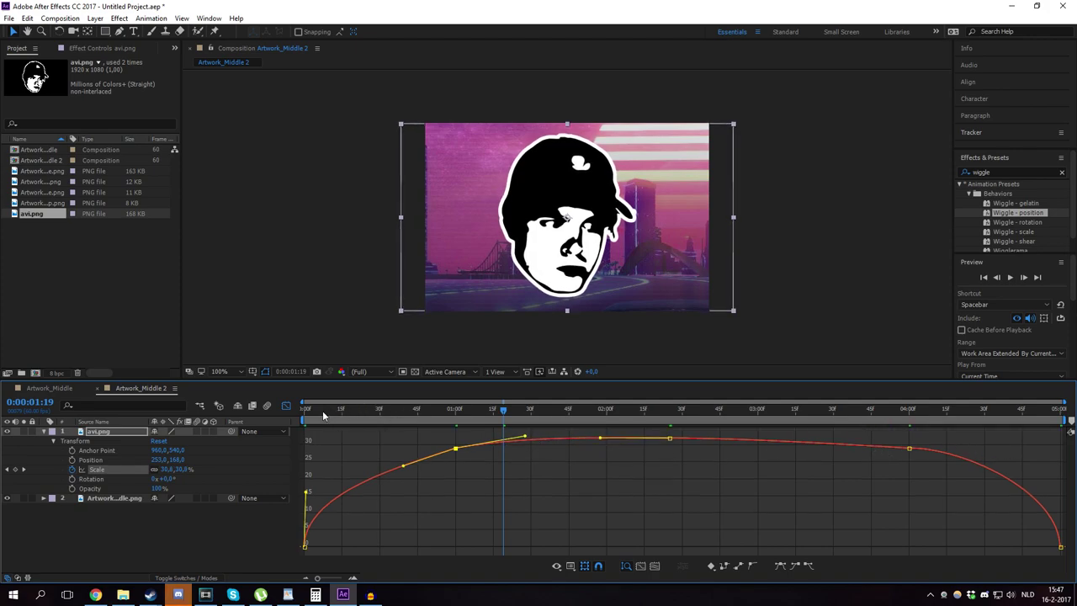
left_click_drag(323, 416, 1061, 421)
Shift the 4:00 and 5:00 Scale keyframes earlier in the timeline.
left_click(286, 405)
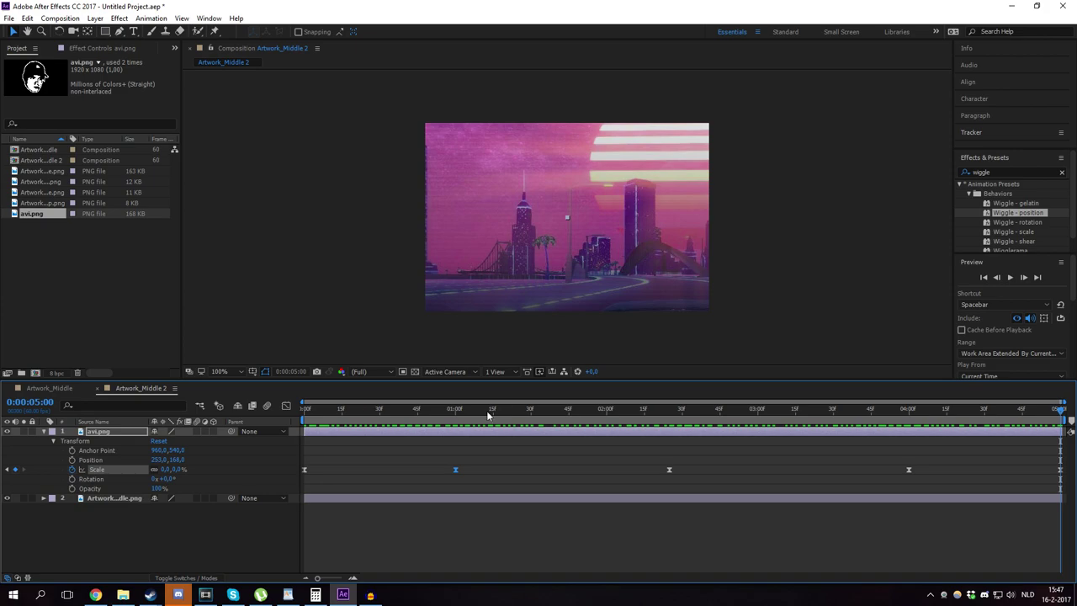
left_click_drag(393, 420, 694, 412)
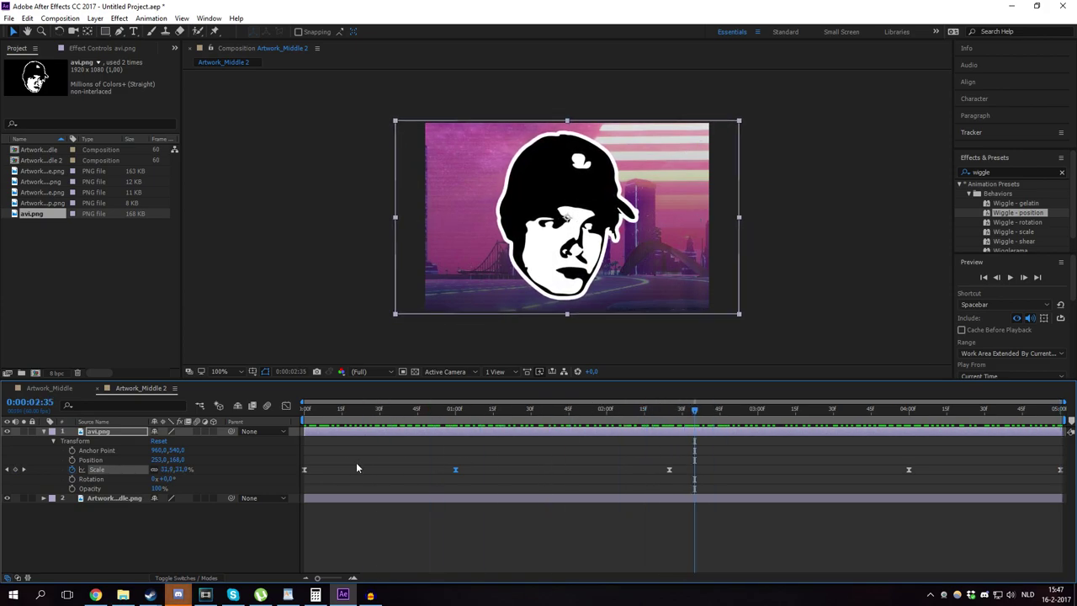
left_click_drag(846, 434, 963, 468)
left_click_drag(669, 469, 618, 469)
Preview the animation, ending at 0:00:01:07 with the face at 29.8% scale.
left_click_drag(686, 412, 1048, 412)
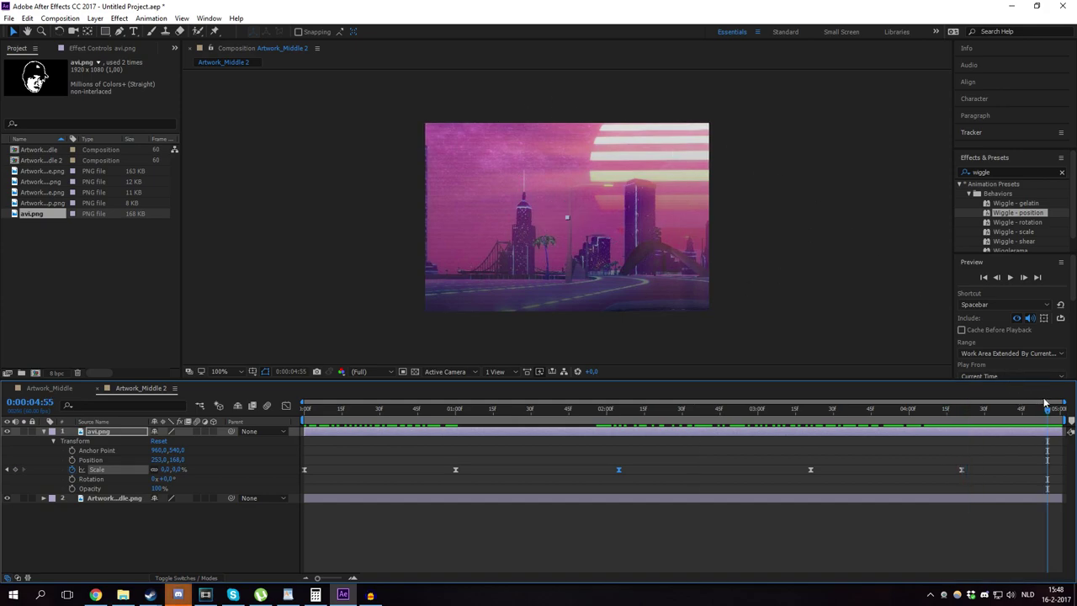
left_click_drag(1046, 410, 271, 406)
left_click(1009, 277)
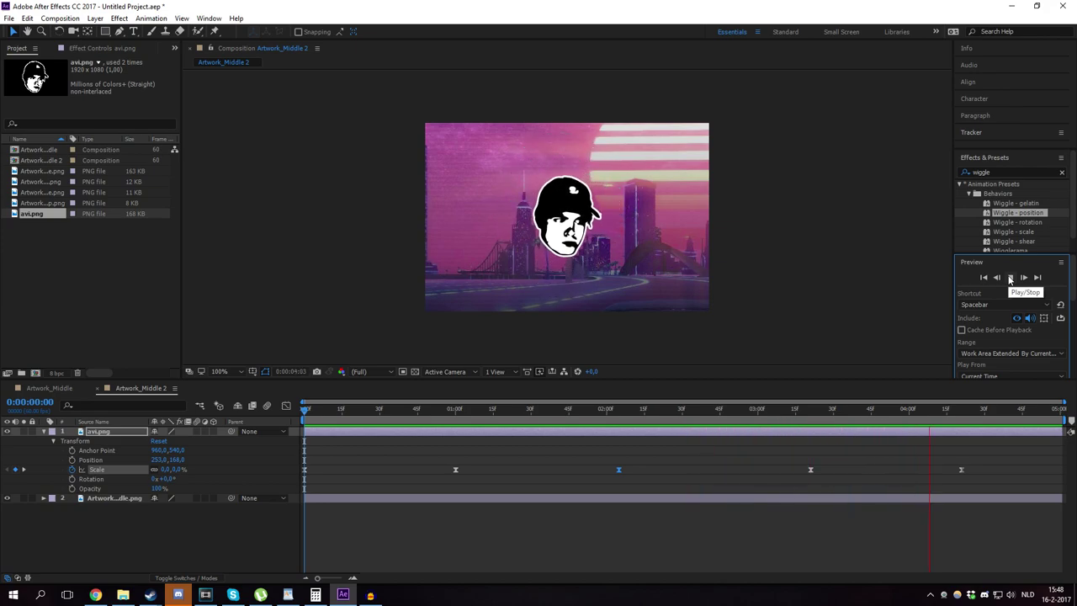
left_click(1010, 278)
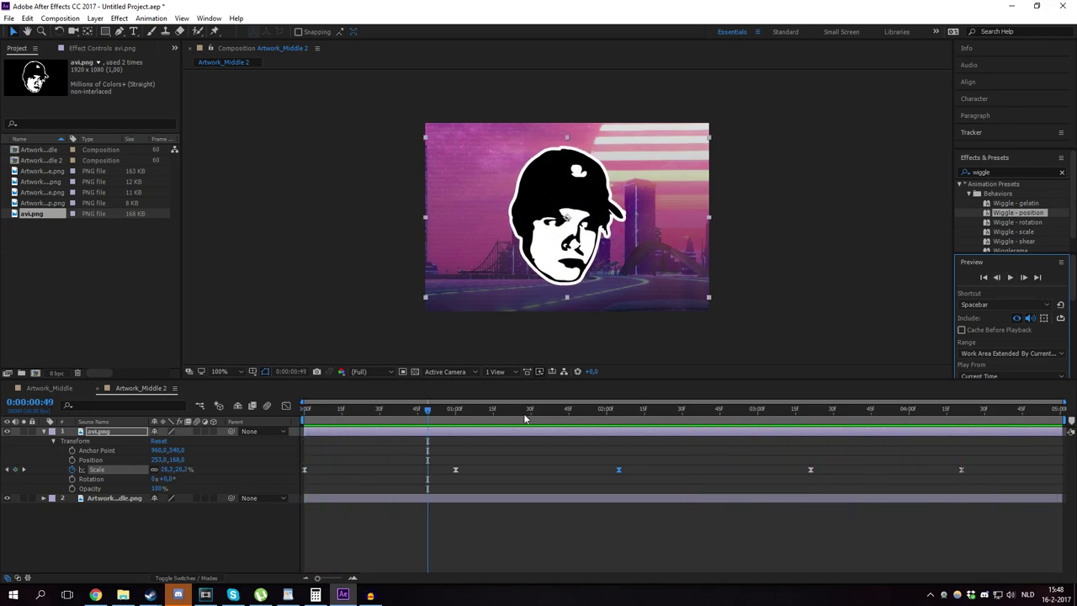
left_click_drag(427, 411, 472, 409)
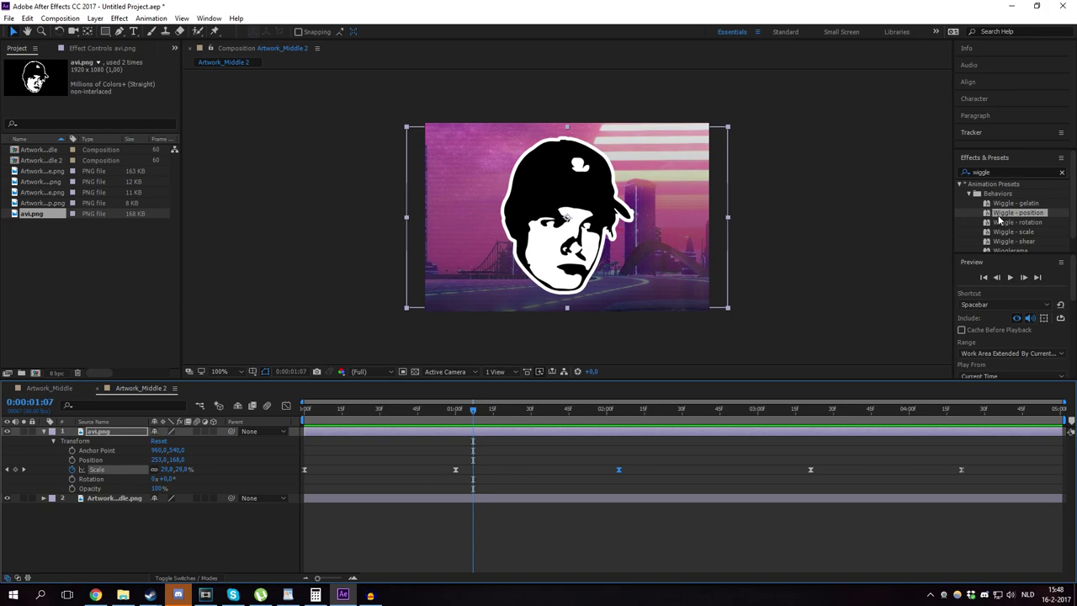
Apply the Wiggle - position preset to avi.png with Wiggle Amount 125 and preview the jitter.
left_click(1009, 172)
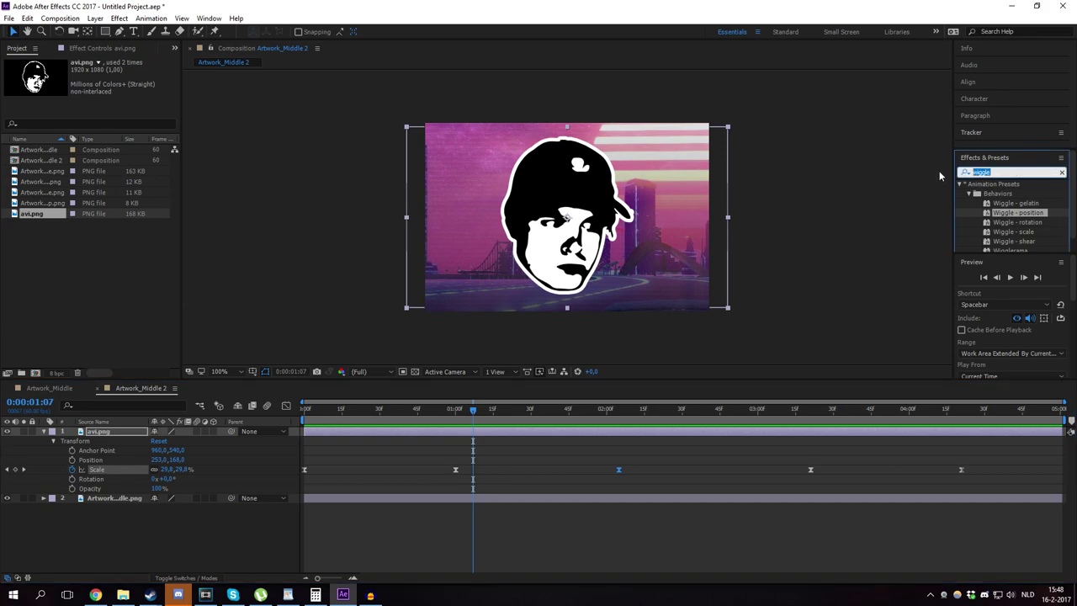
type("wiggle")
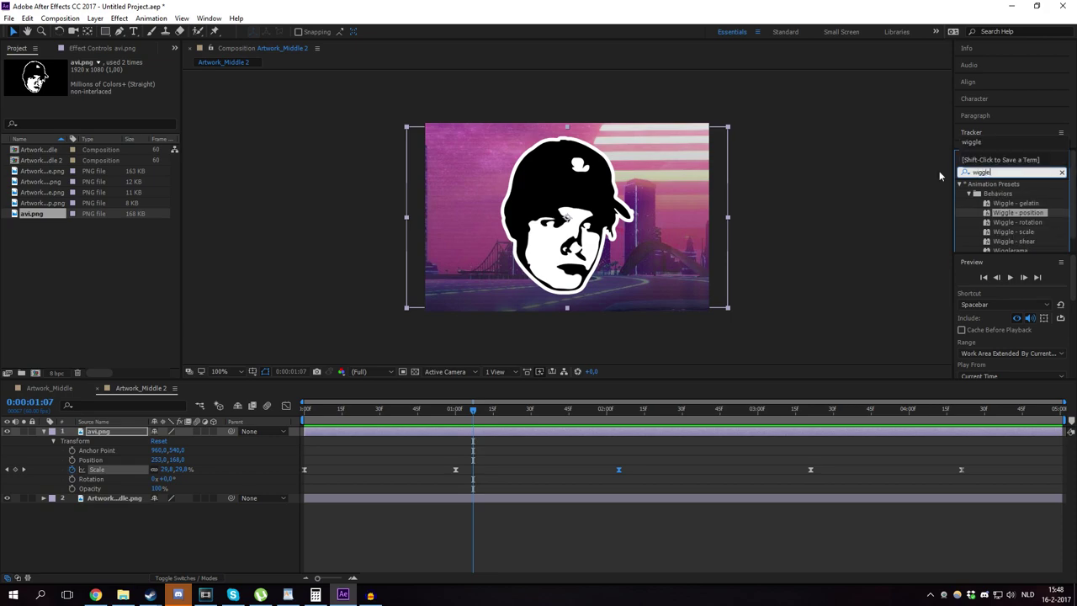
left_click_drag(1019, 218, 483, 432)
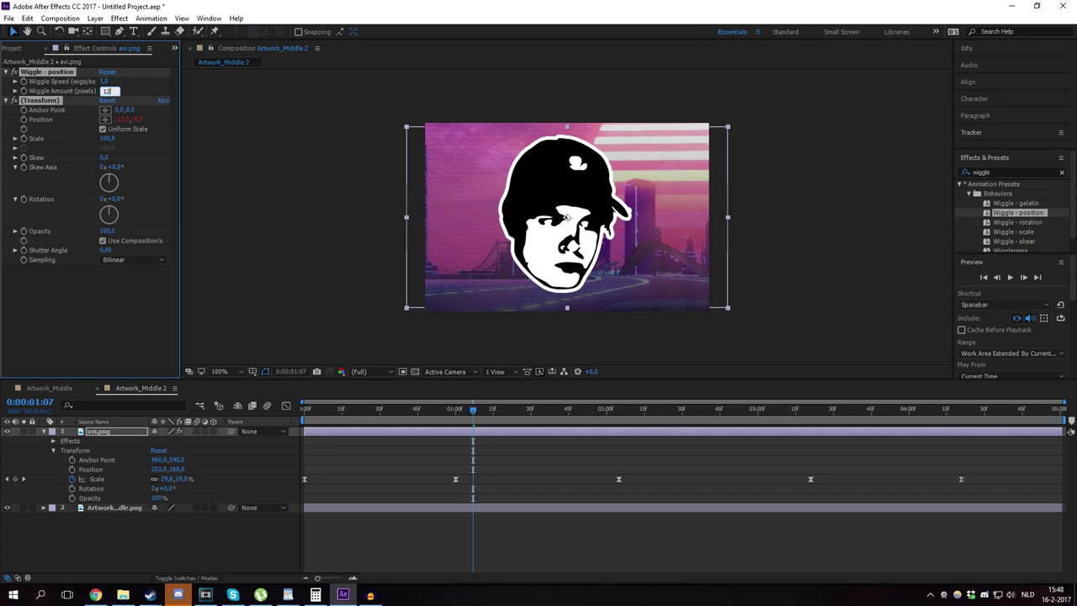
key("Return")
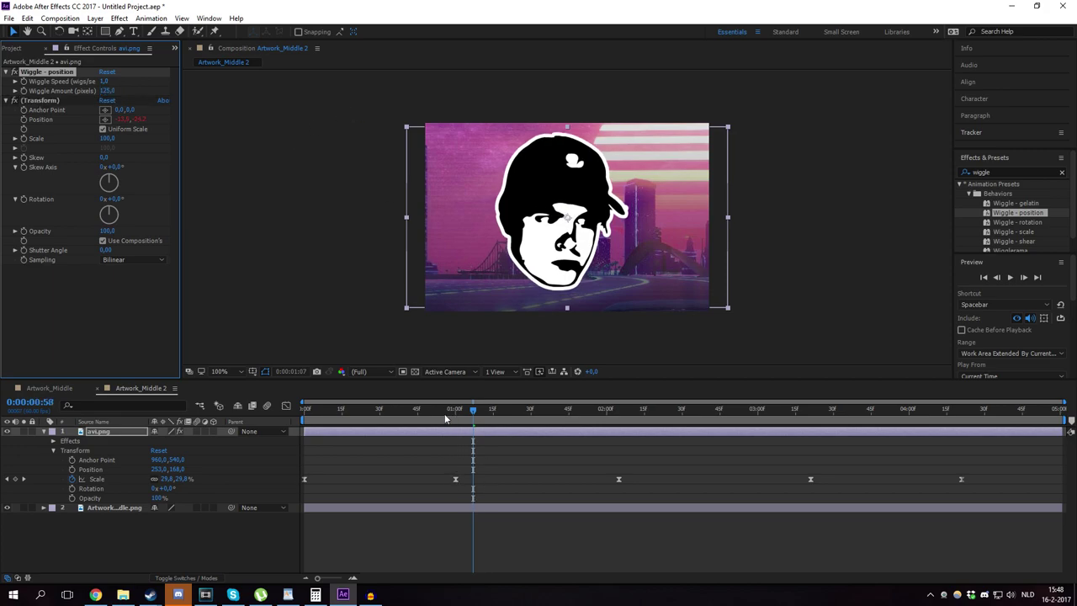
key("space")
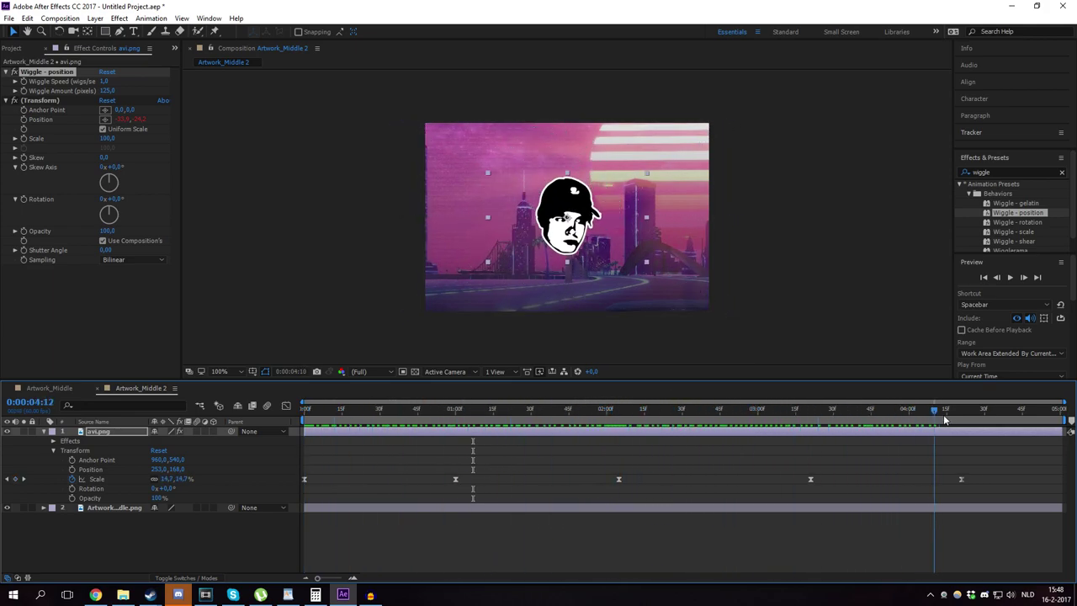
key("space")
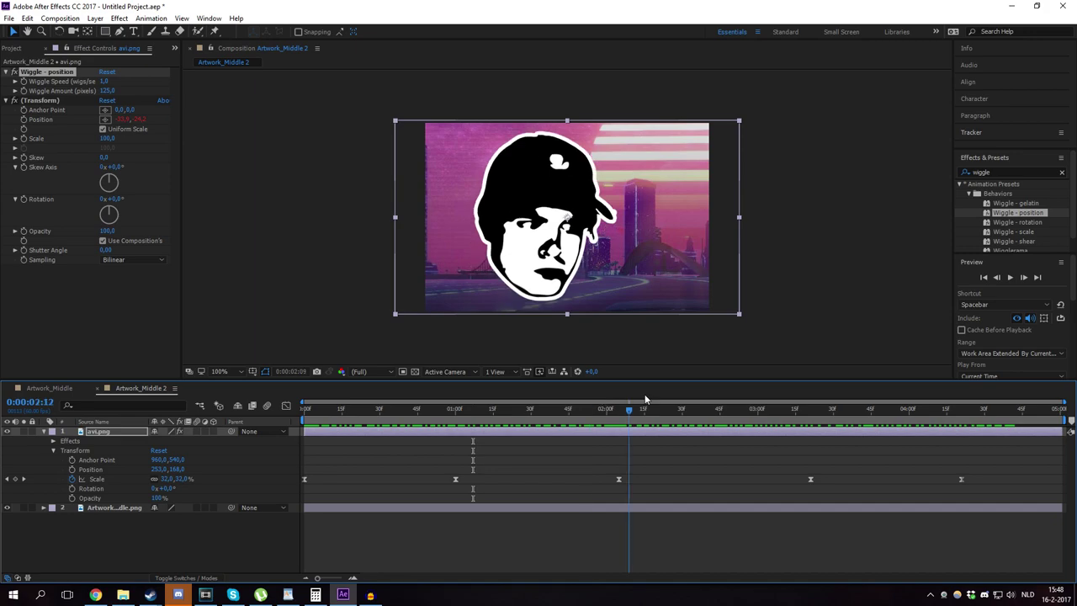
key("space")
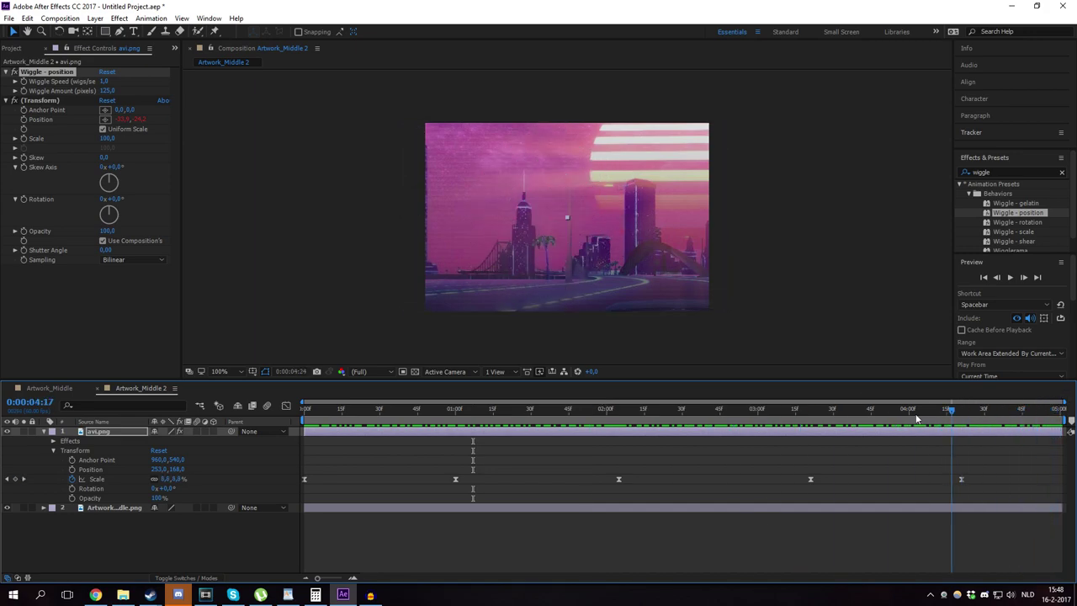
left_click_drag(390, 413, 240, 416)
Add Artwork_Middle 2 to the Render Queue with render settings at a custom 30 fps frame rate.
left_click(71, 20)
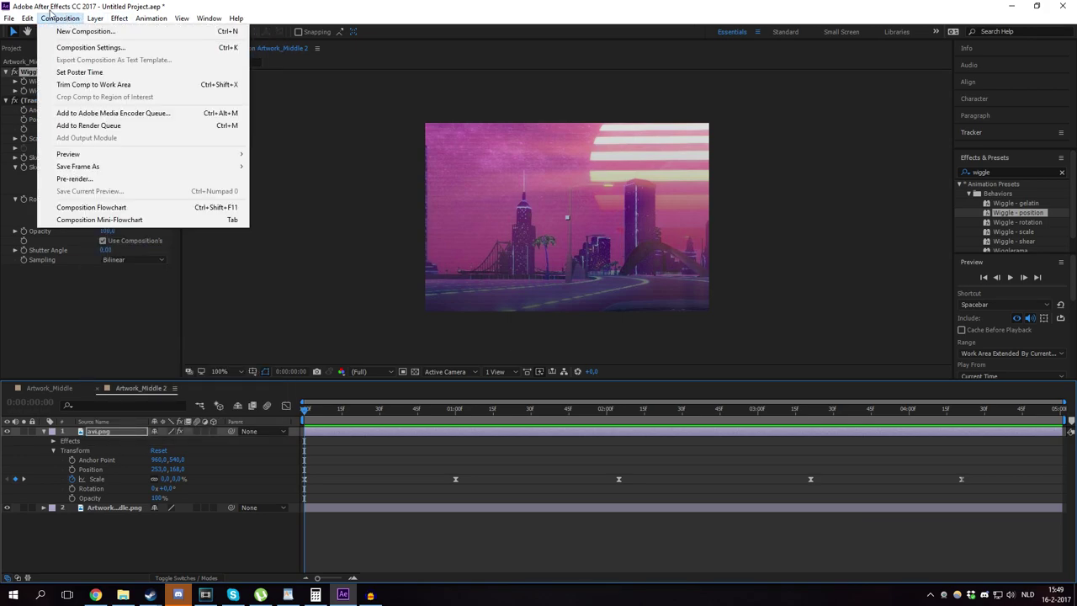
left_click(88, 125)
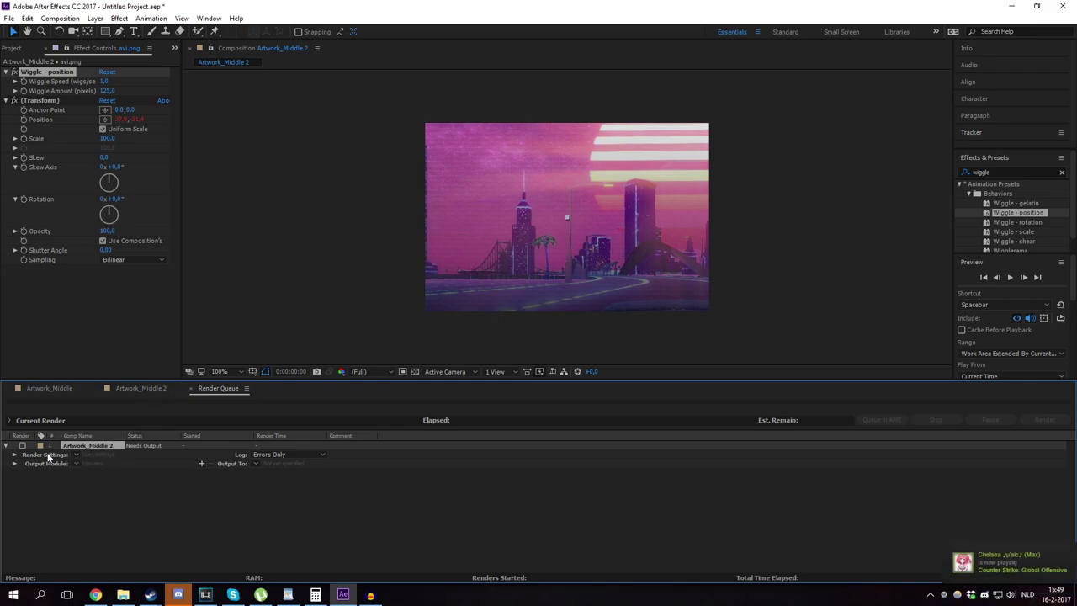
left_click(97, 454)
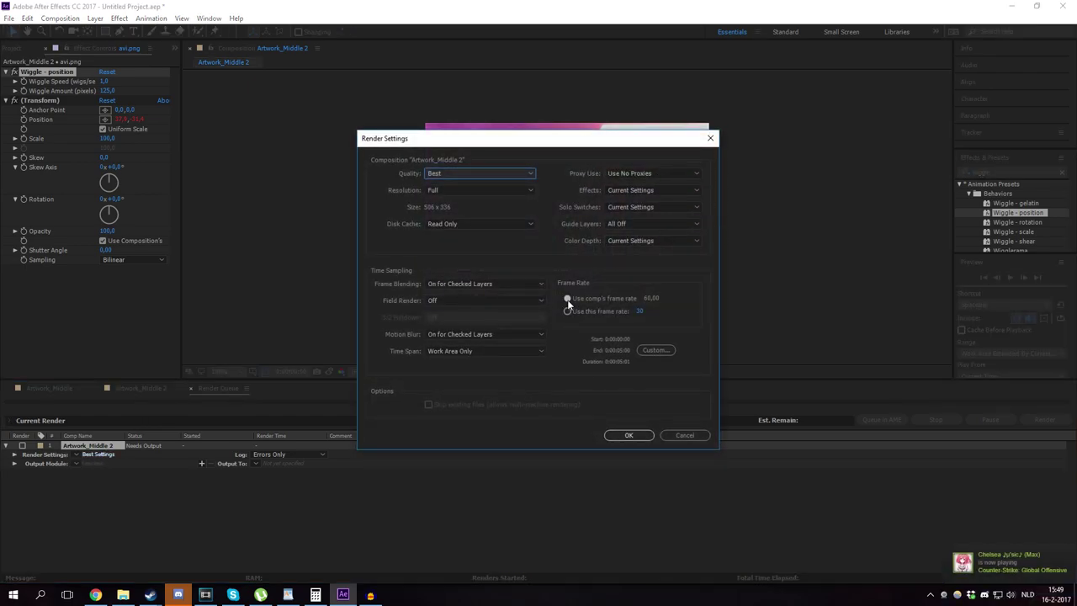
left_click(563, 300)
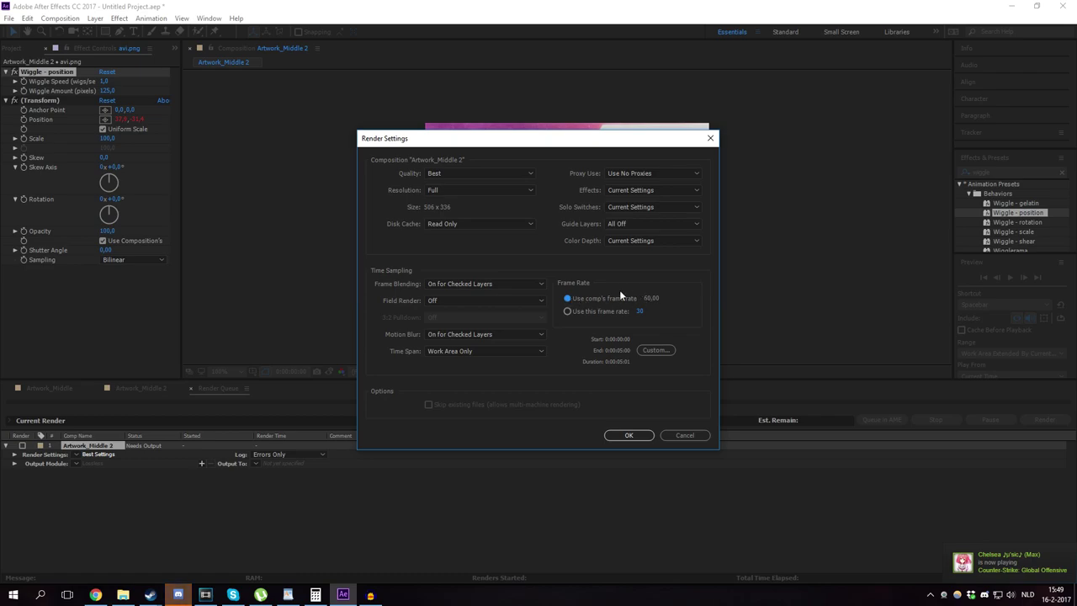
left_click(568, 311)
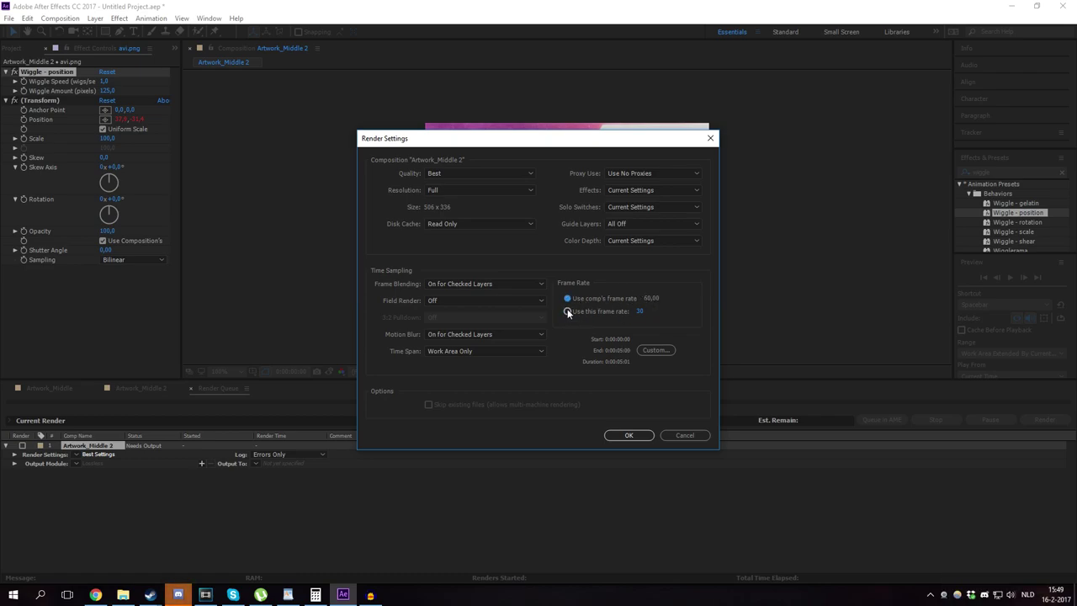
left_click(629, 435)
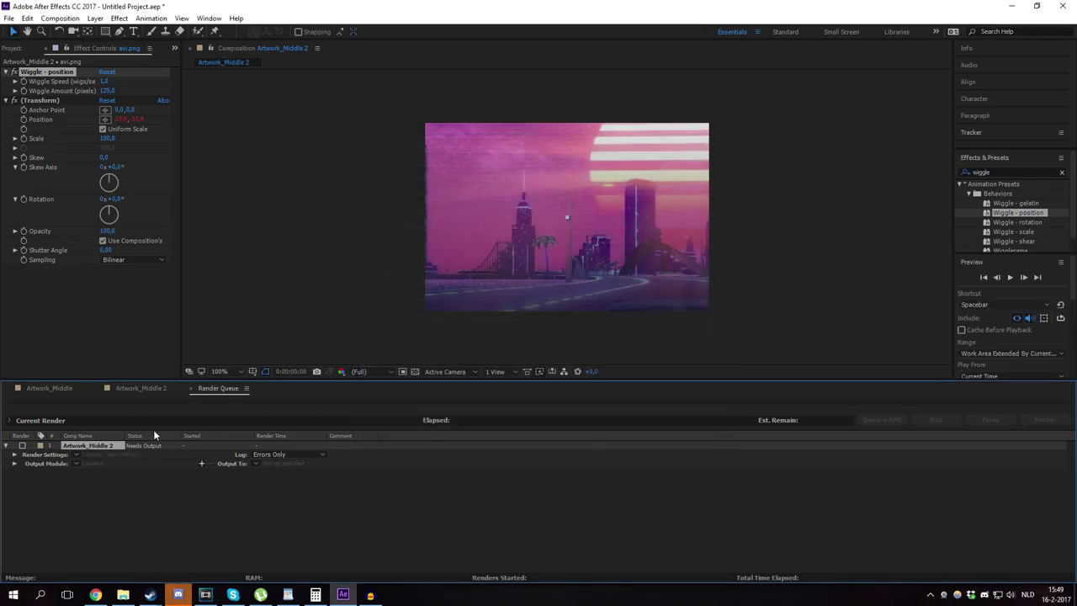
Set the output module to JPEG Sequence at maximum quality 10.
left_click(93, 463)
left_click(485, 157)
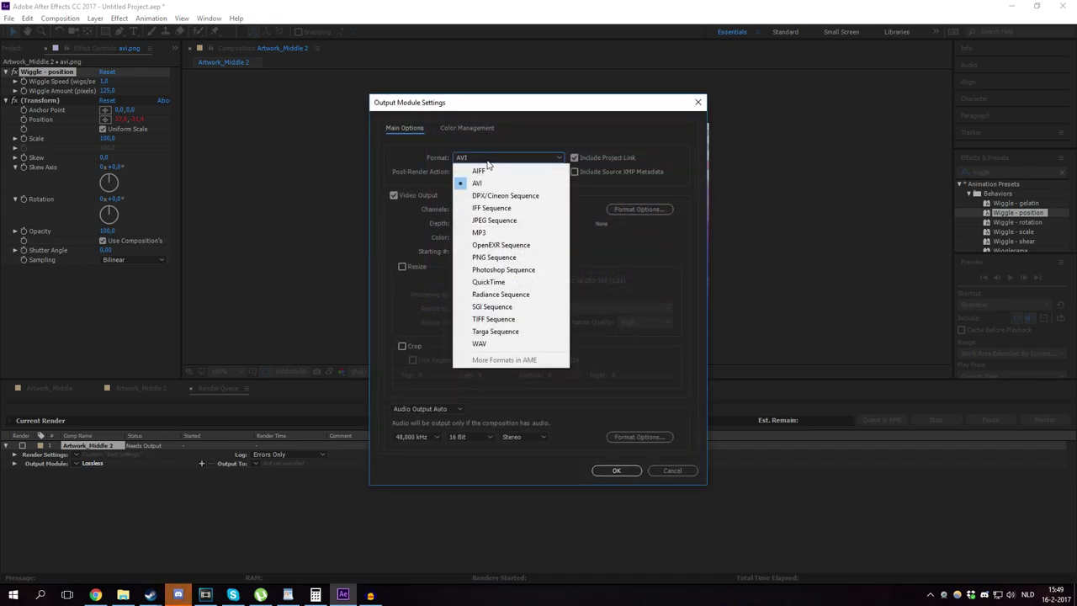
left_click(488, 221)
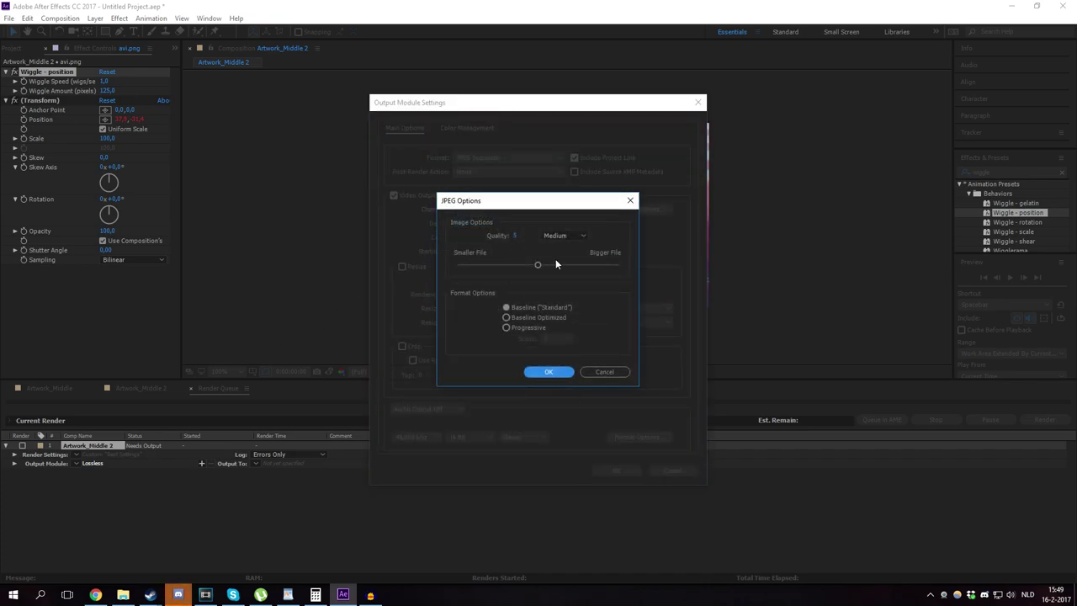
left_click_drag(536, 263, 648, 271)
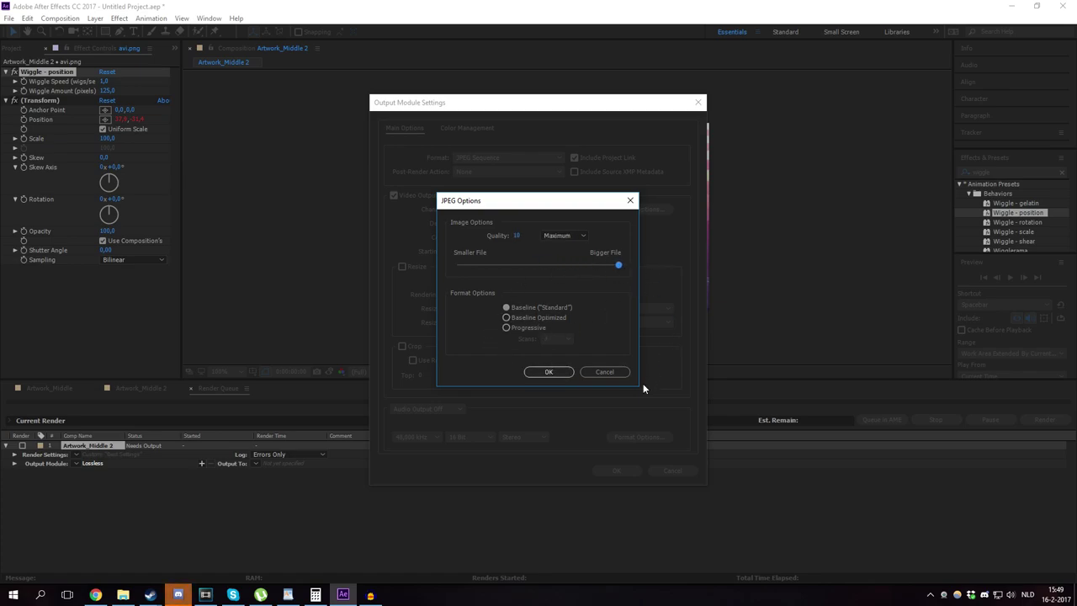
left_click(562, 374)
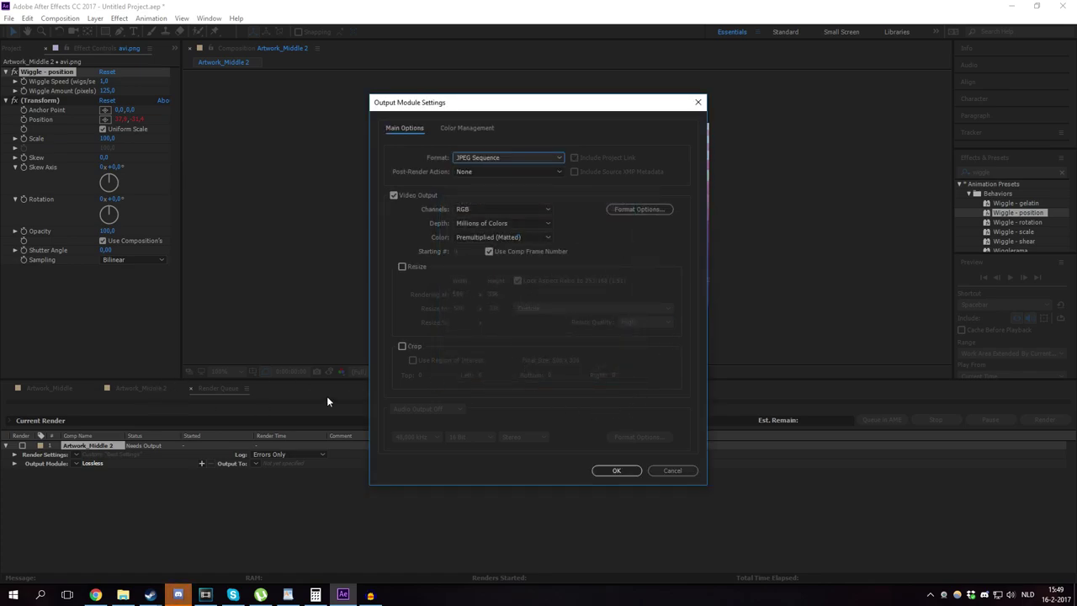
left_click(618, 470)
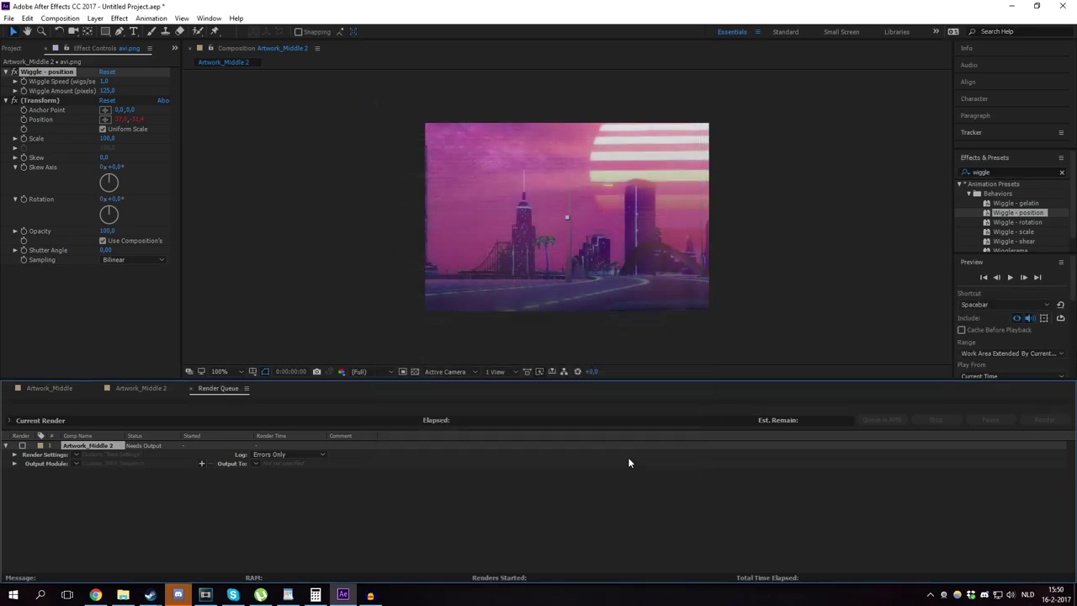
Render the frames into a new Artwork folder on the desktop and check the output folder.
left_click(282, 463)
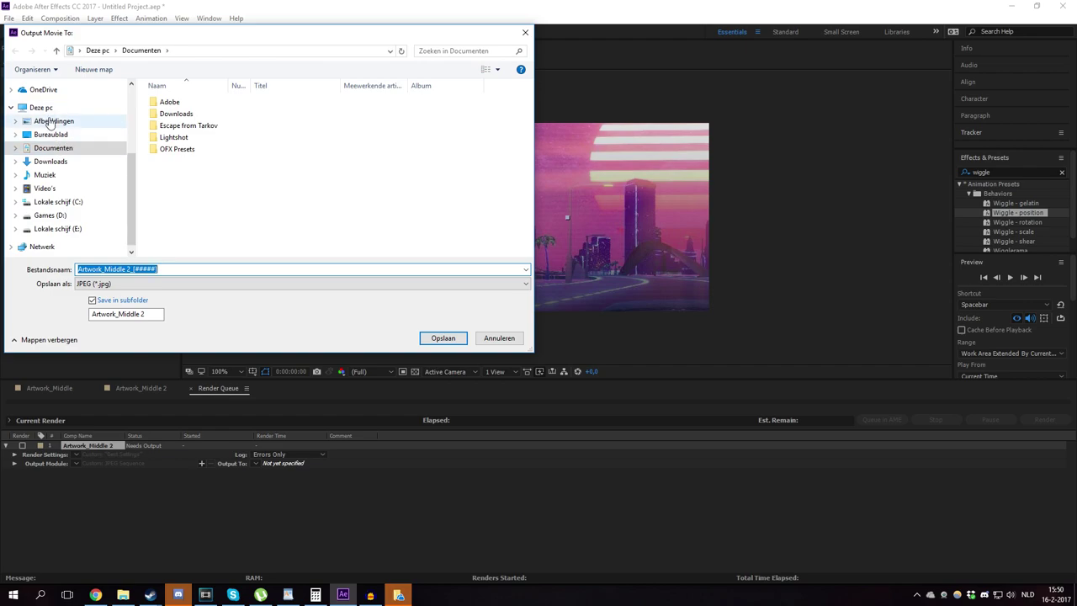
left_click(52, 135)
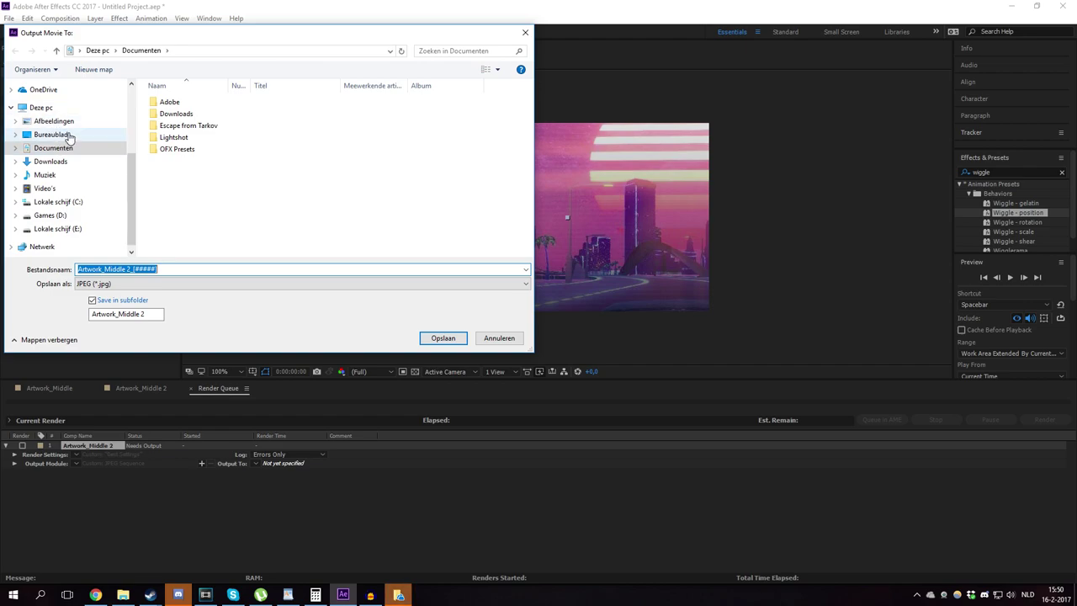
left_click(94, 69)
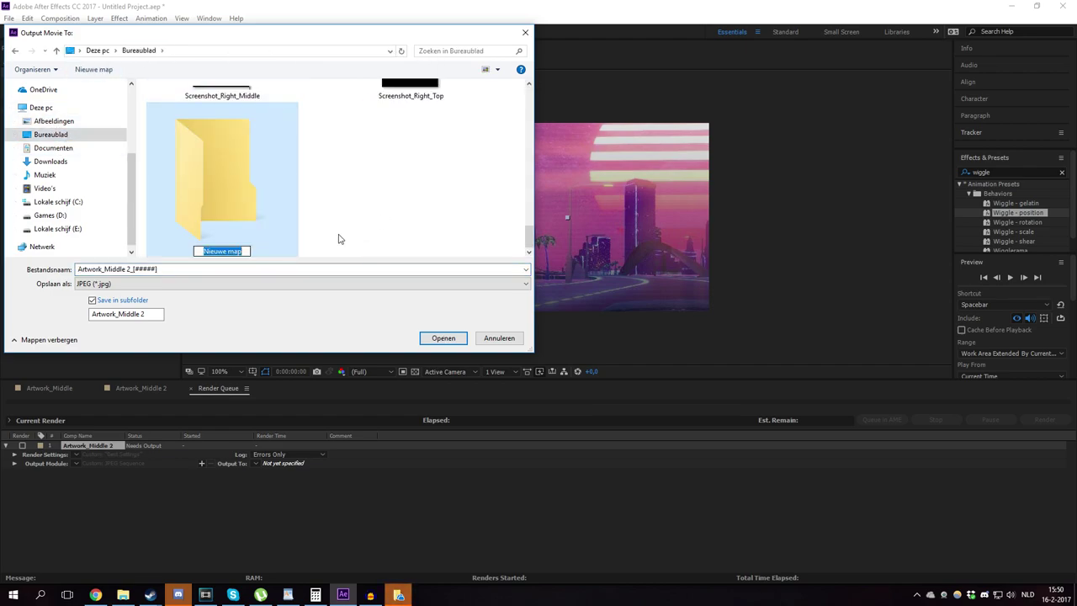
type("A")
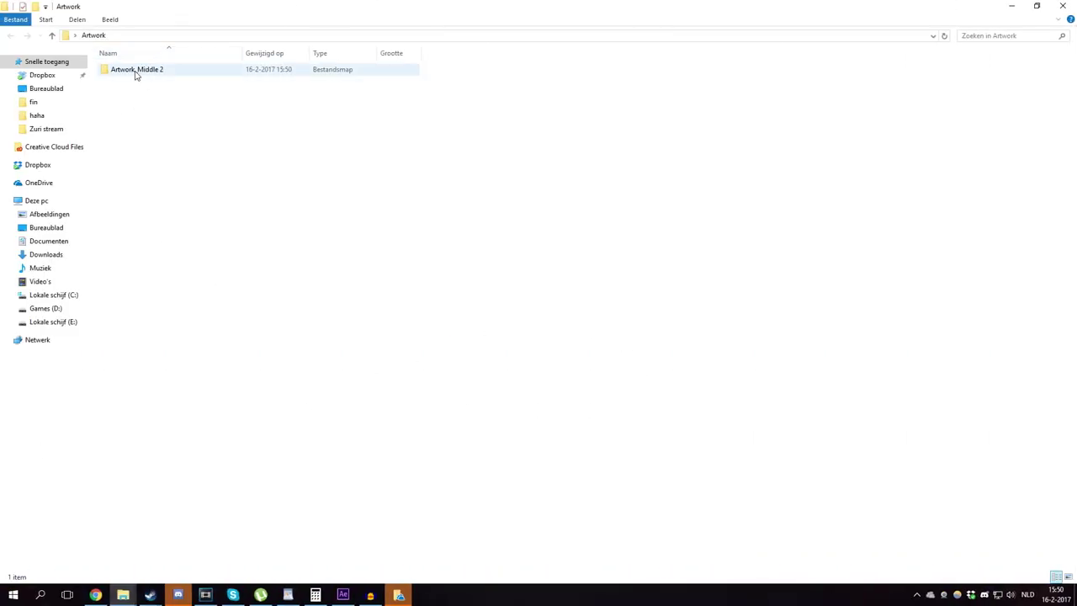
double_click(137, 70)
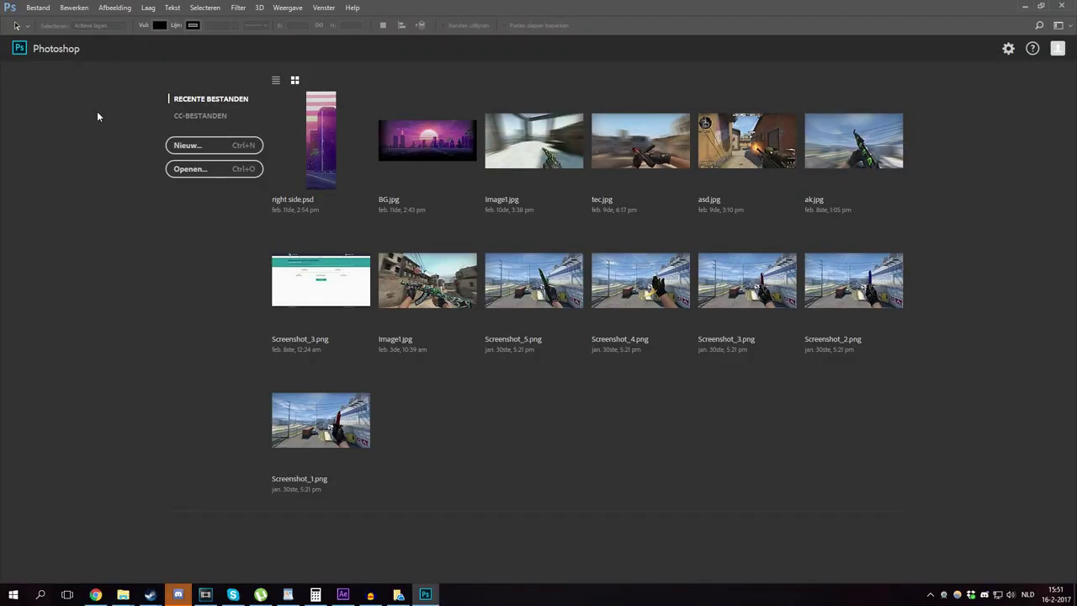
Open the Artwork_Middle 2 JPEG frames from the Artwork folder as a 60 fps image sequence.
left_click(41, 12)
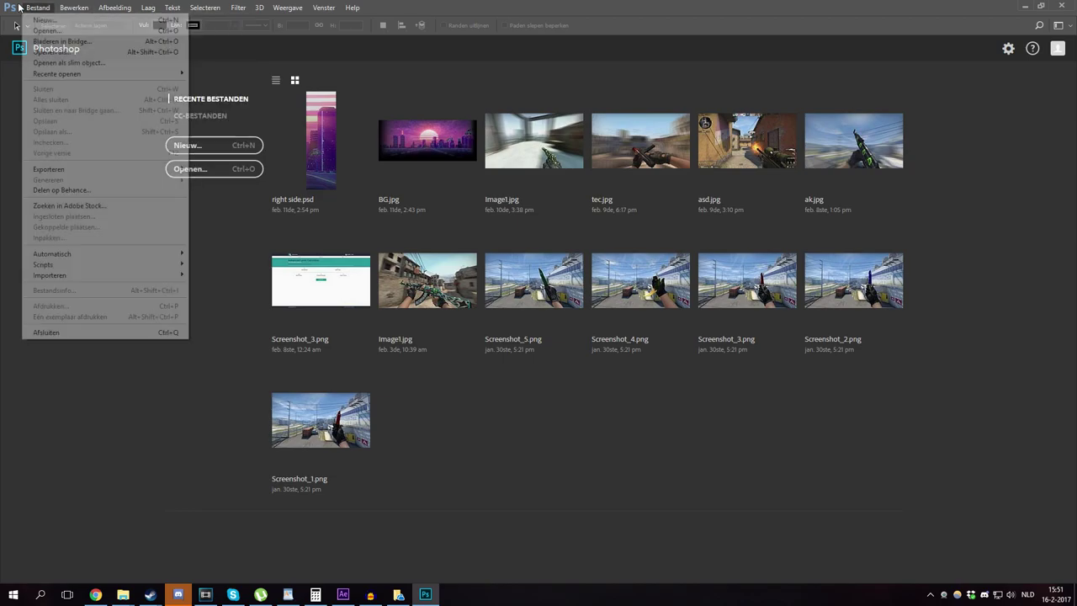
left_click(59, 31)
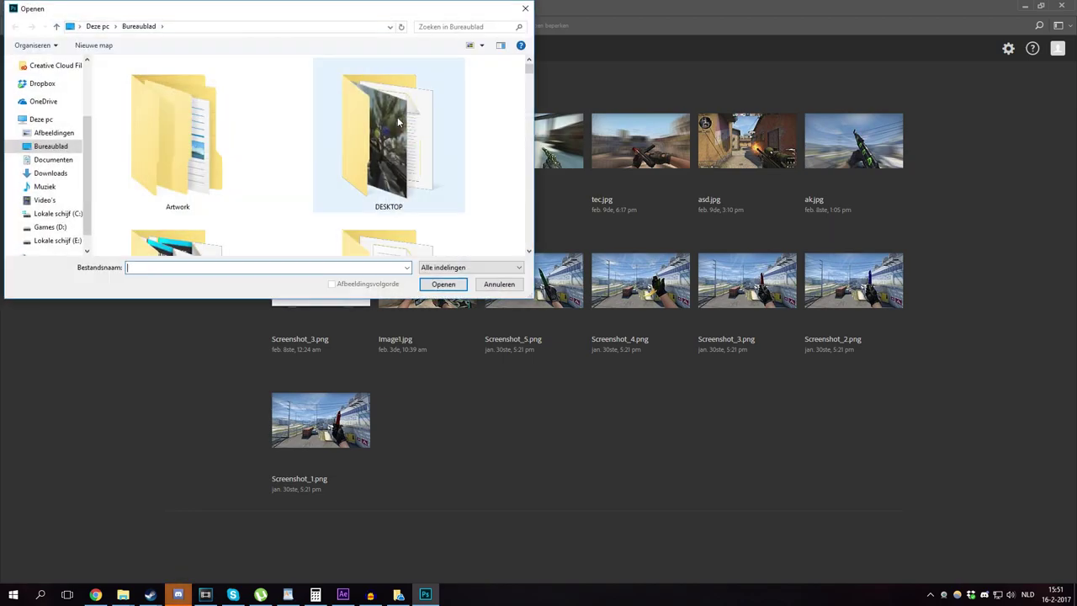
double_click(197, 120)
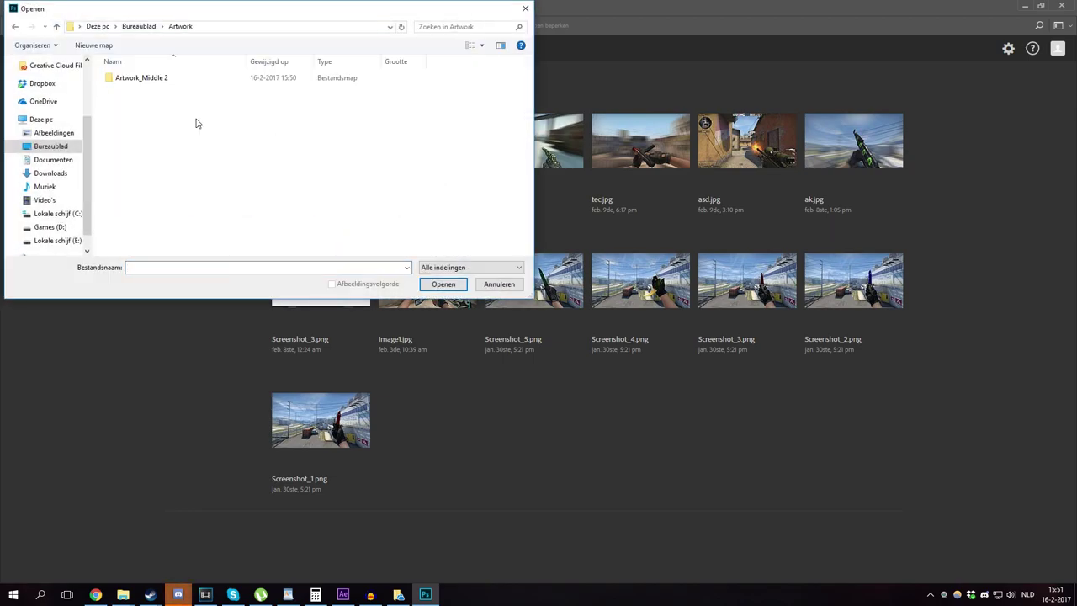
double_click(159, 79)
left_click(150, 87)
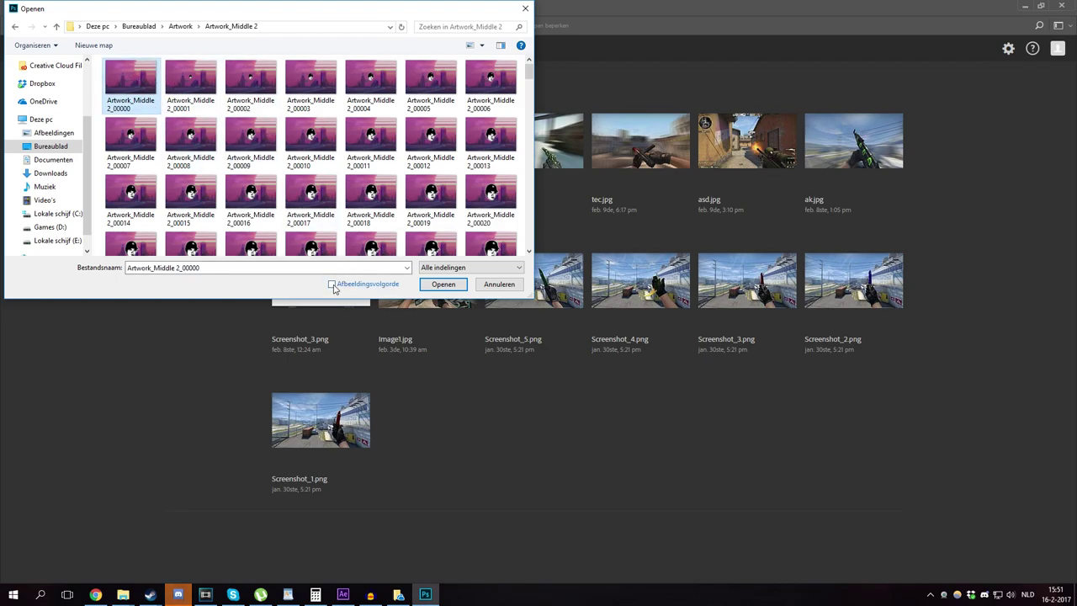
left_click(332, 285)
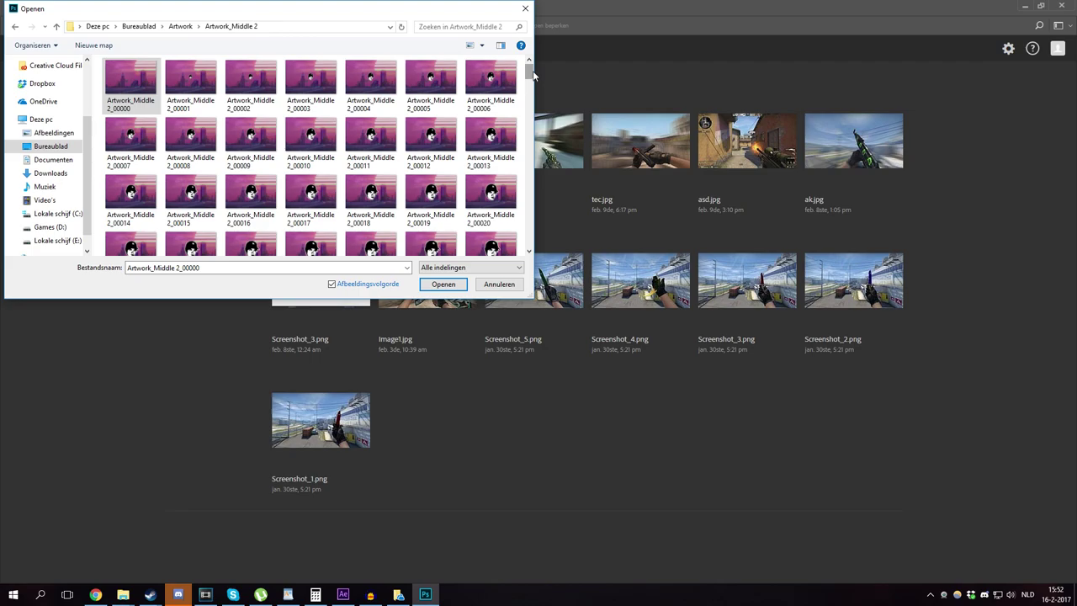
left_click_drag(531, 74, 529, 241)
left_click(497, 228, "shift")
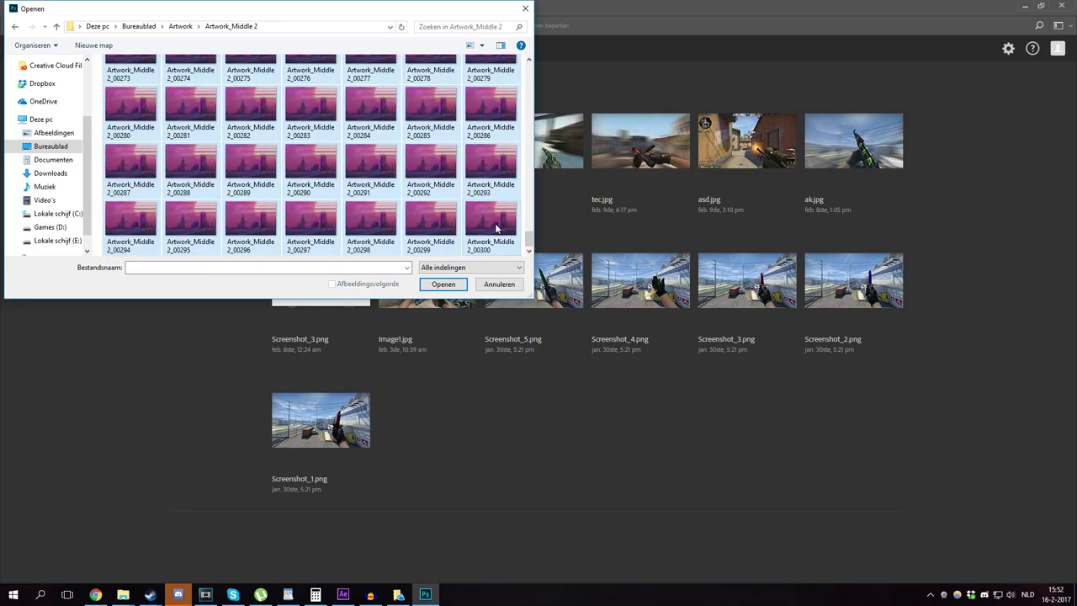
left_click(445, 286)
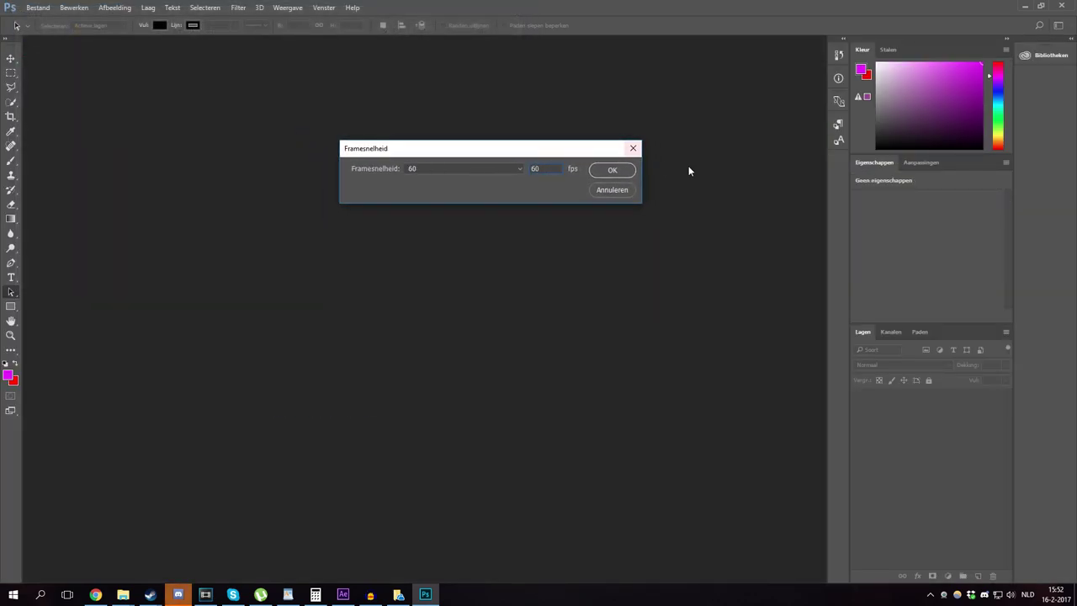
left_click(624, 171)
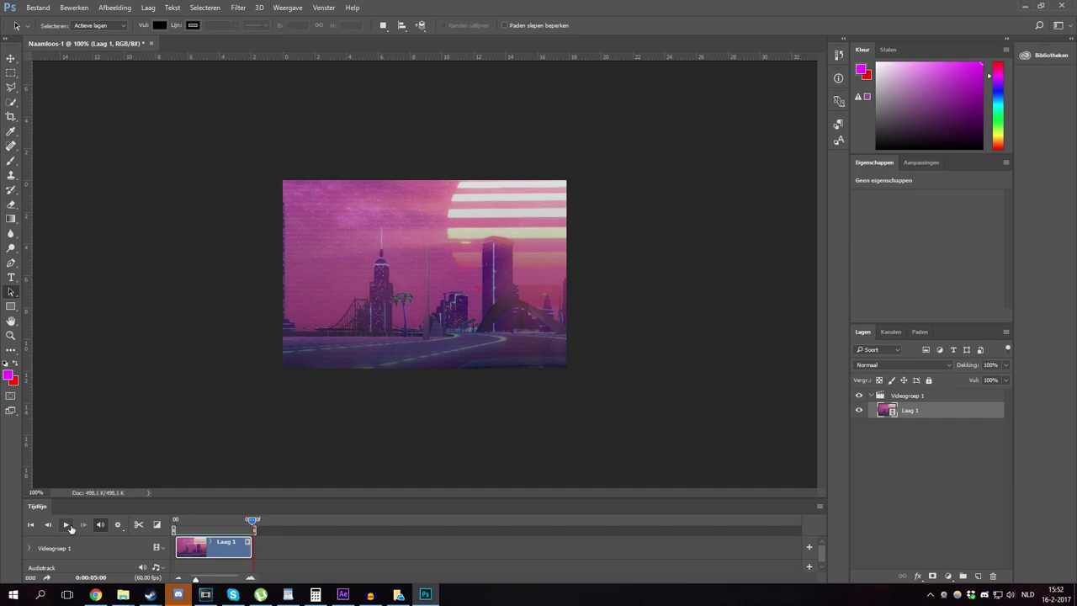
Preview the face animation on the timeline, then open Opslaan voor web (verouderd) from Bestand > Exporteren.
left_click(67, 525)
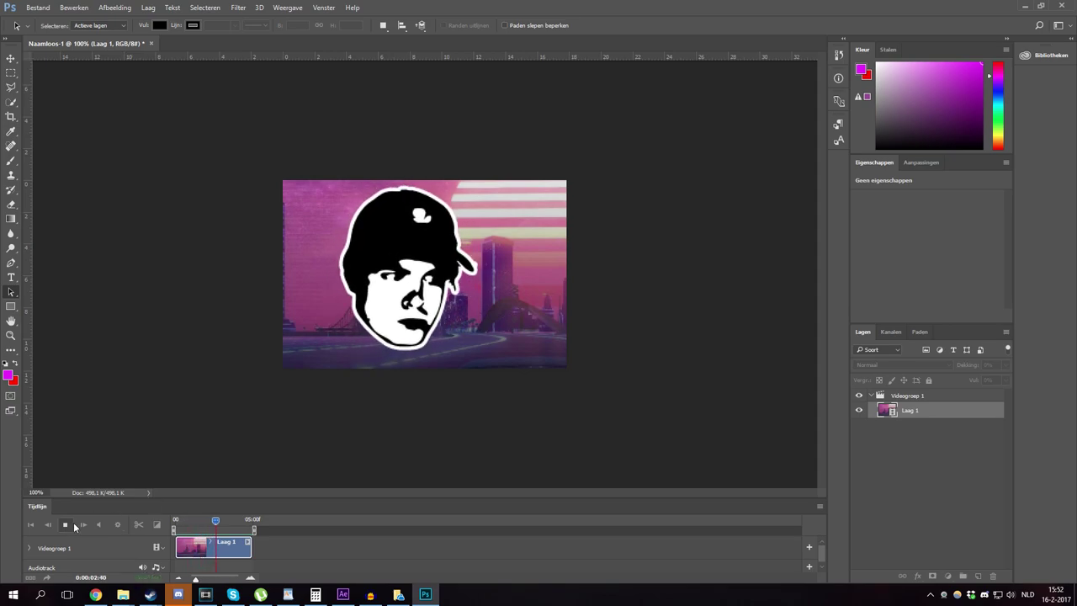
left_click(66, 524)
left_click(38, 8)
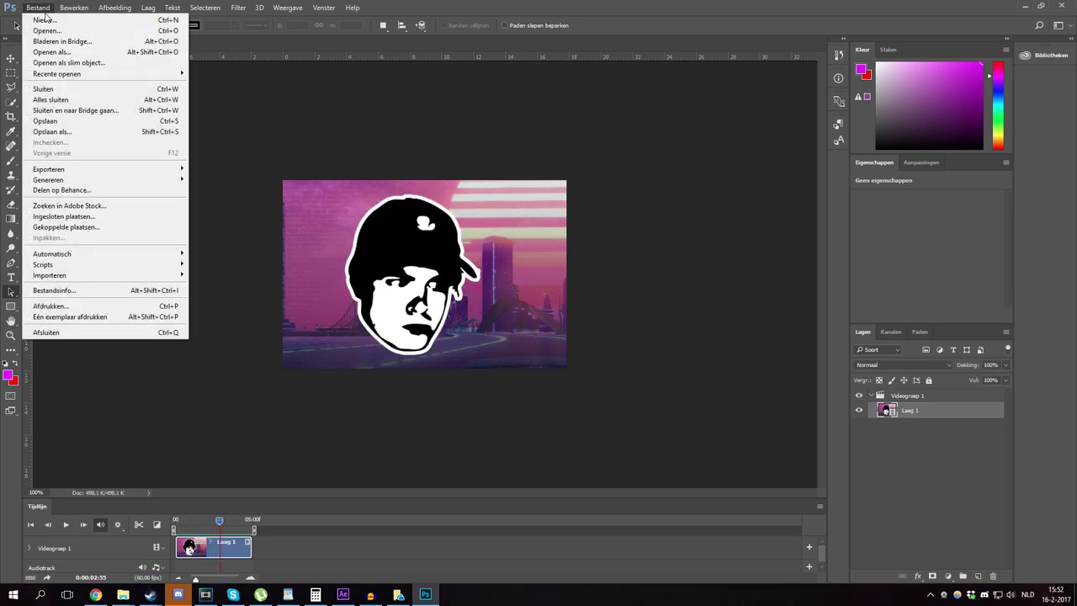
mouse_move(140, 170)
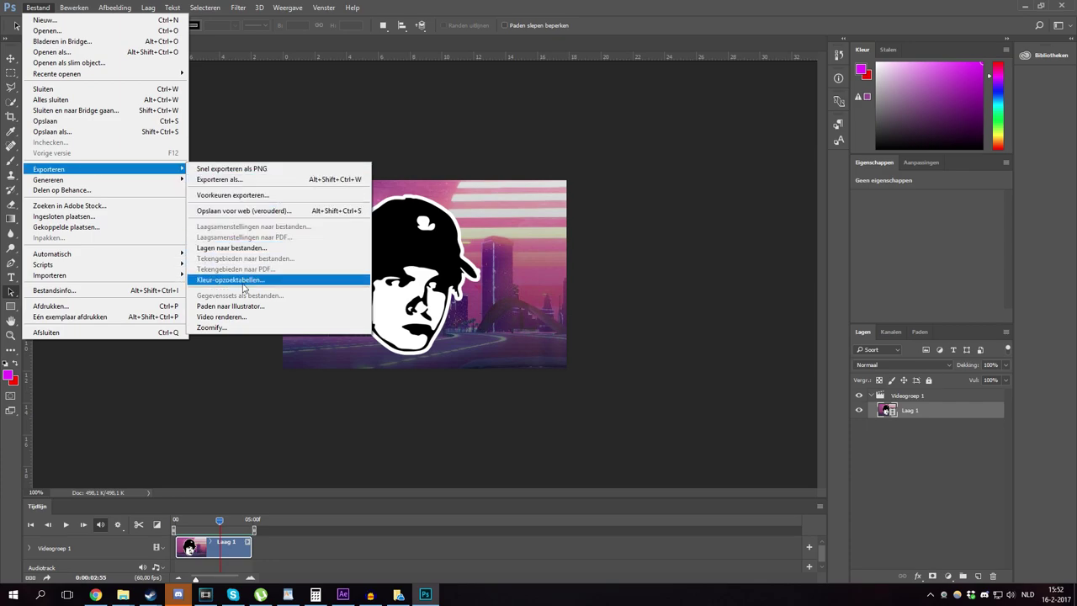
left_click(235, 210)
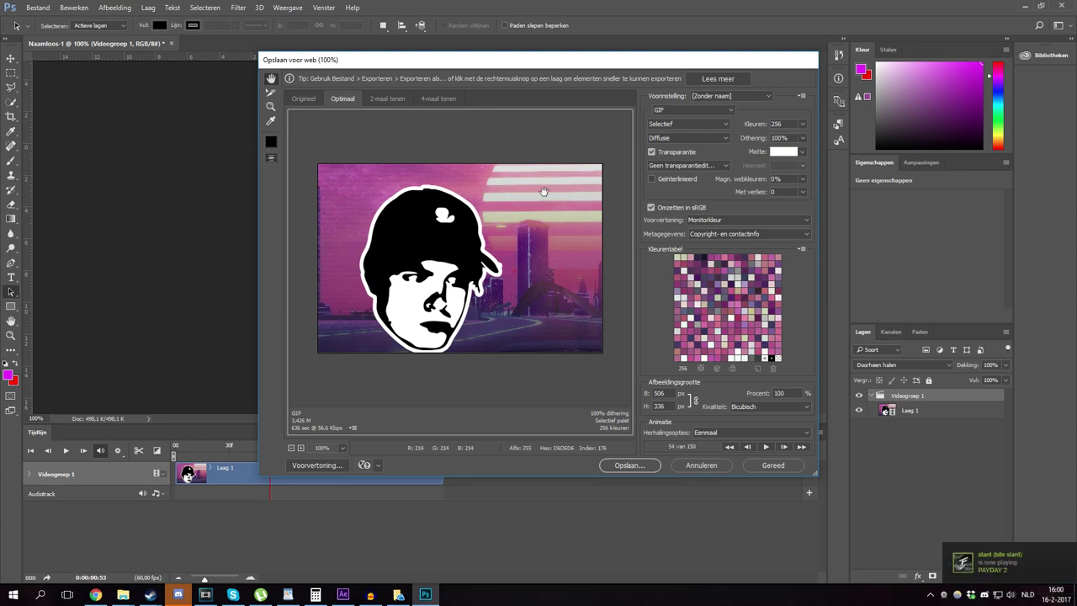
Set the GIF looping option to forever and replay the preview animation.
left_click(765, 446)
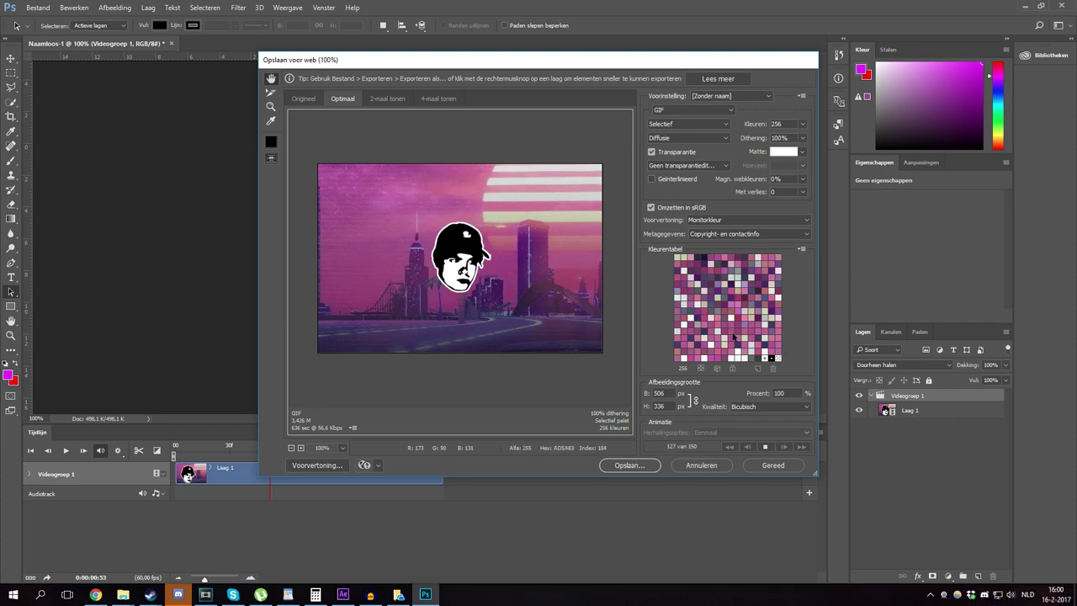
left_click(761, 432)
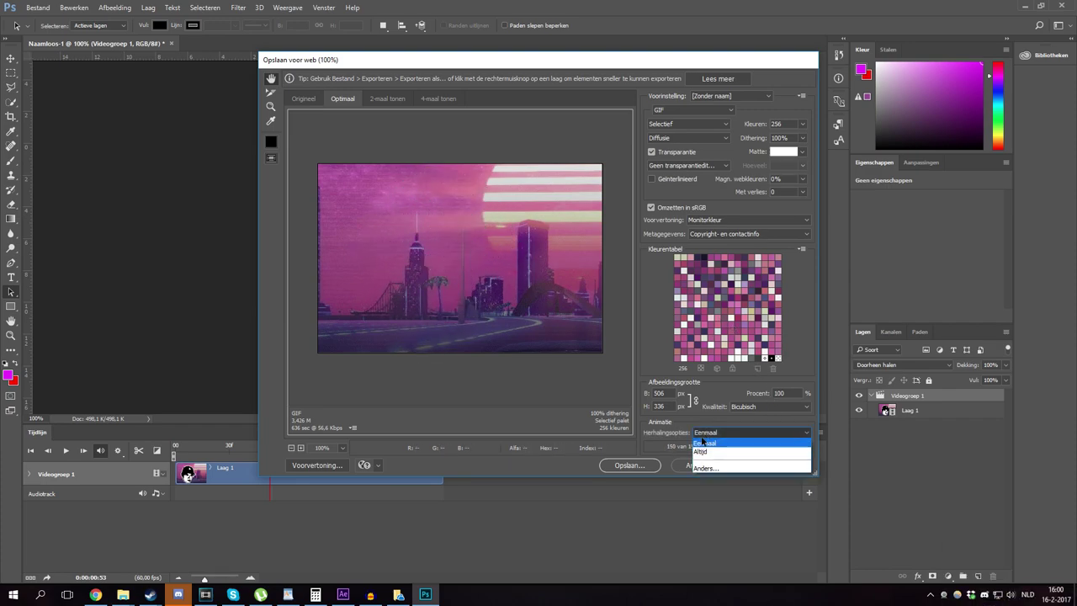
left_click(702, 456)
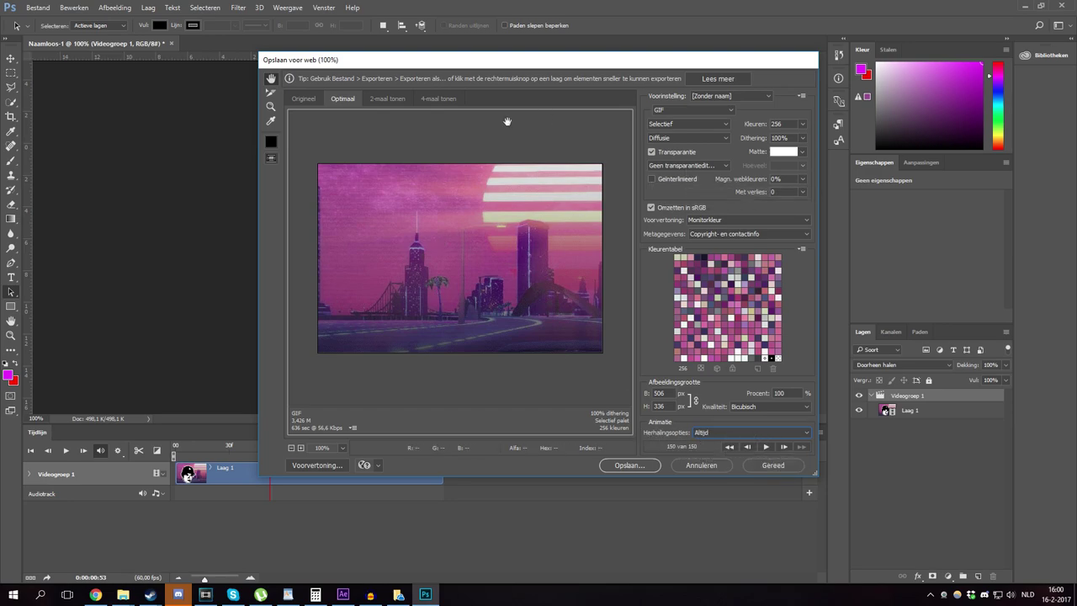
left_click(766, 446)
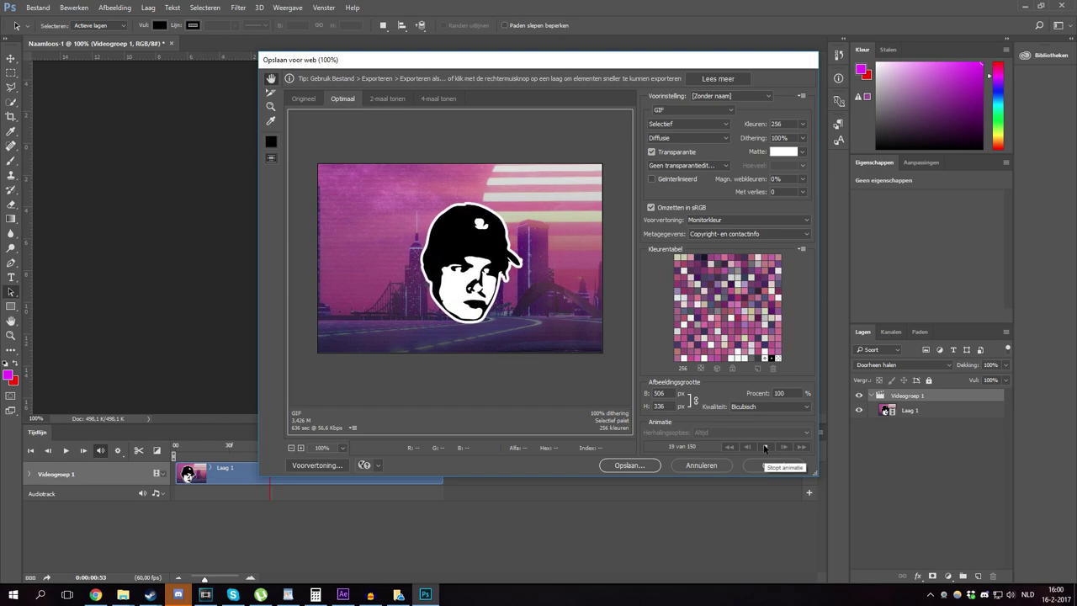
left_click(688, 110)
left_click(687, 110)
left_click(730, 96)
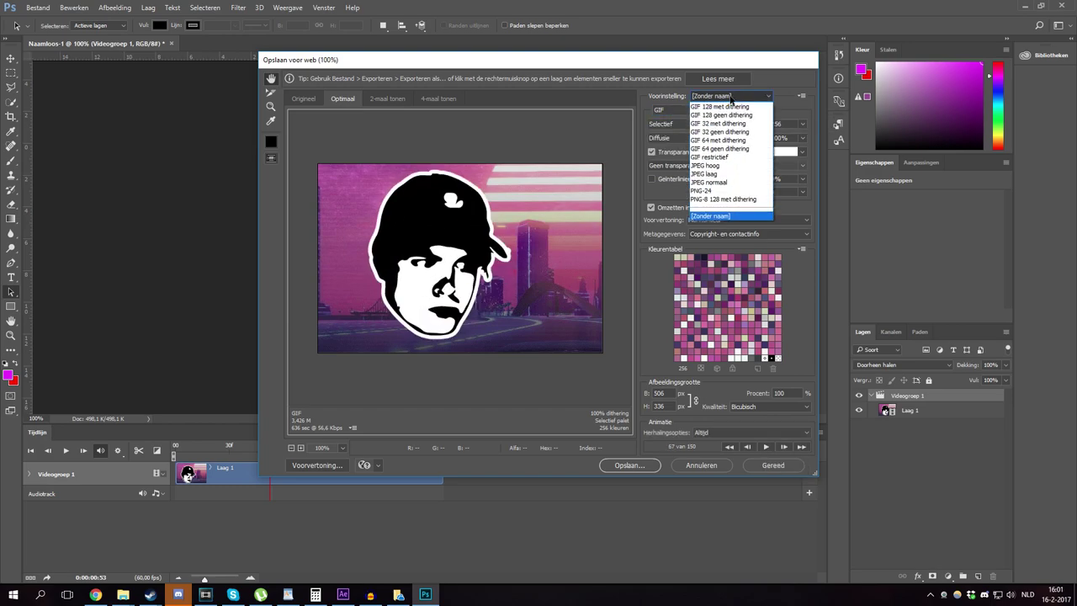
left_click(731, 98)
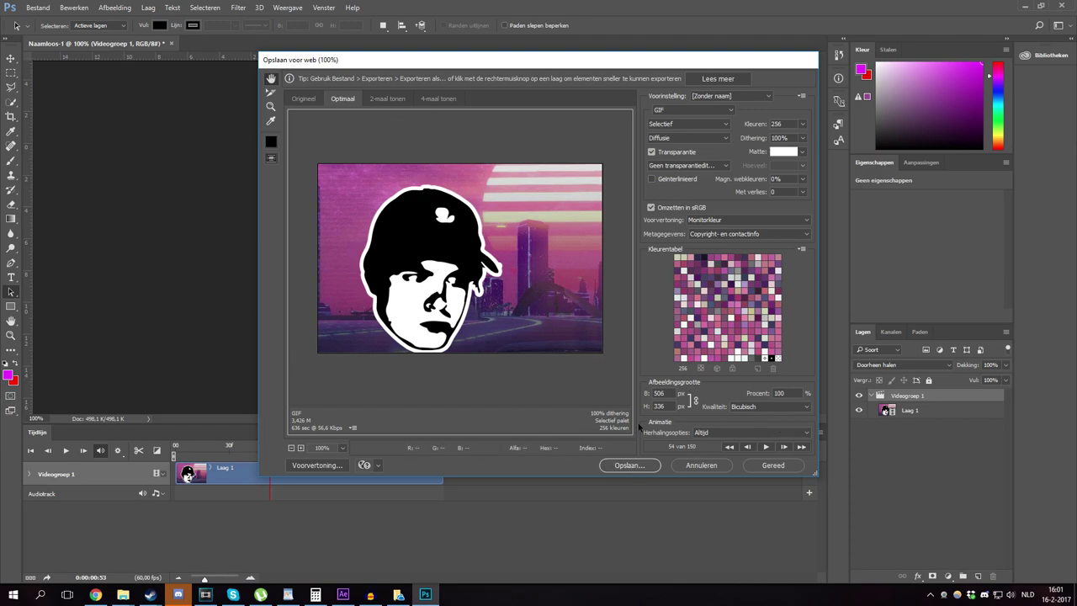
Save the optimised GIF into the Artwork folder under the file name main.gif.
left_click(638, 468)
left_click(291, 157)
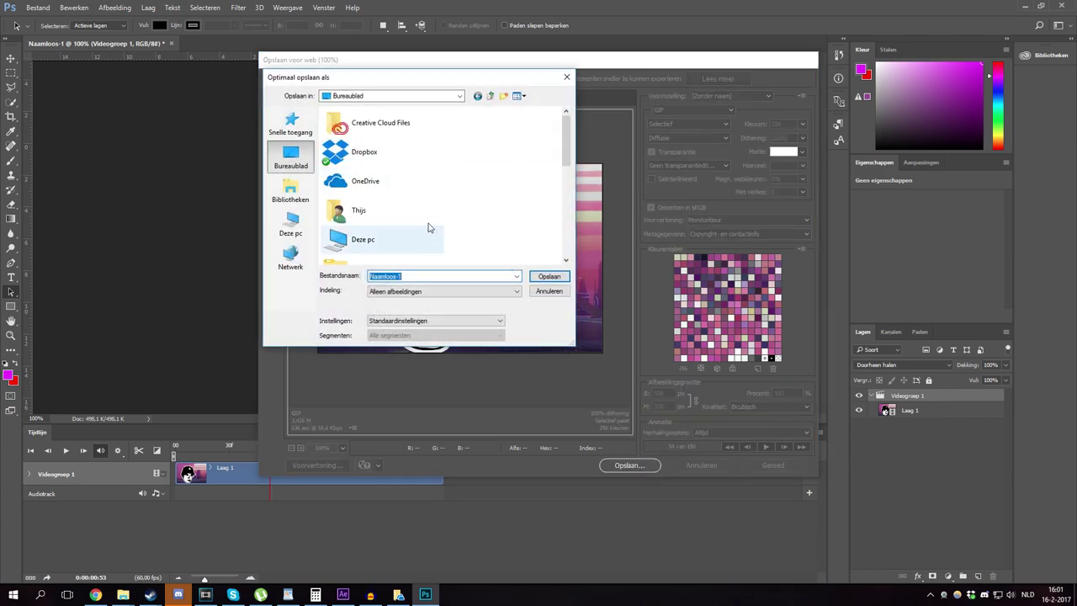
left_click_drag(561, 136, 551, 175)
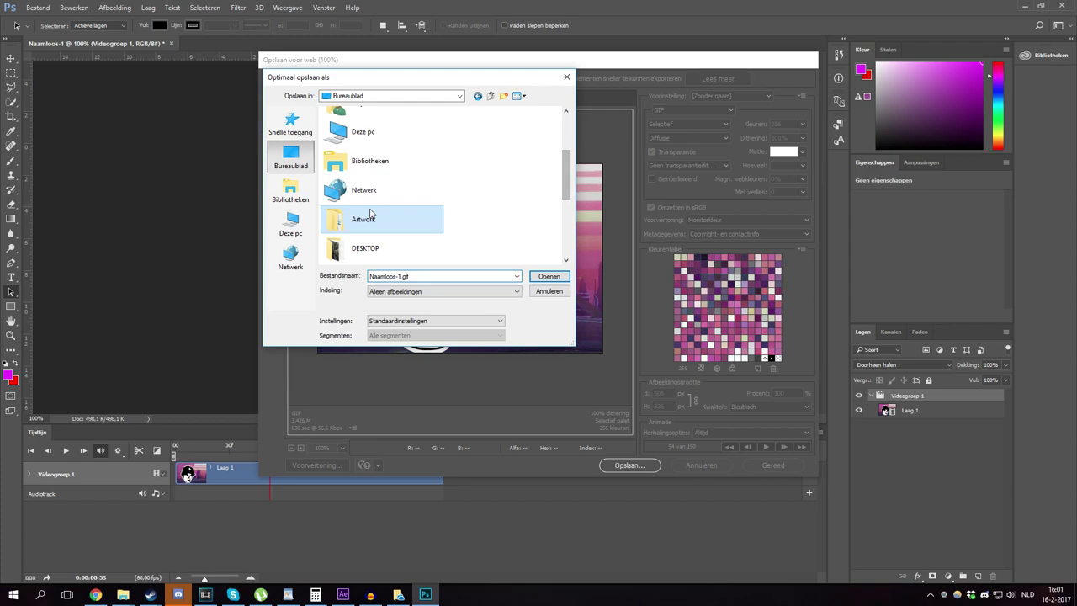
double_click(362, 219)
left_click(405, 276)
type(".gif")
key("ctrl+a")
type("main.gif")
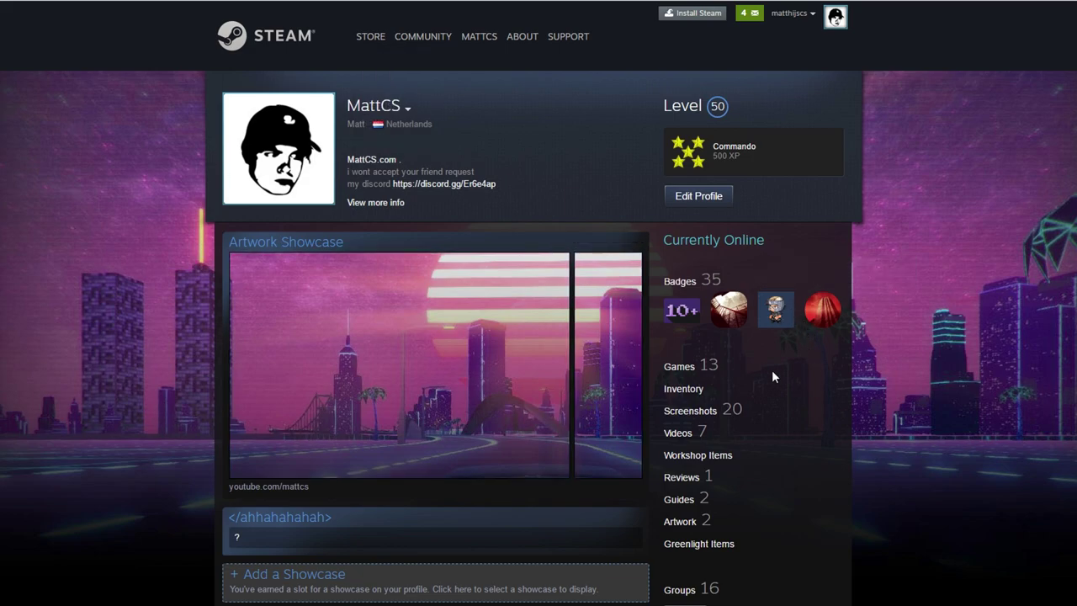
Start a Not Game Specific artwork upload and choose main from the Artwork folder.
left_click(680, 520)
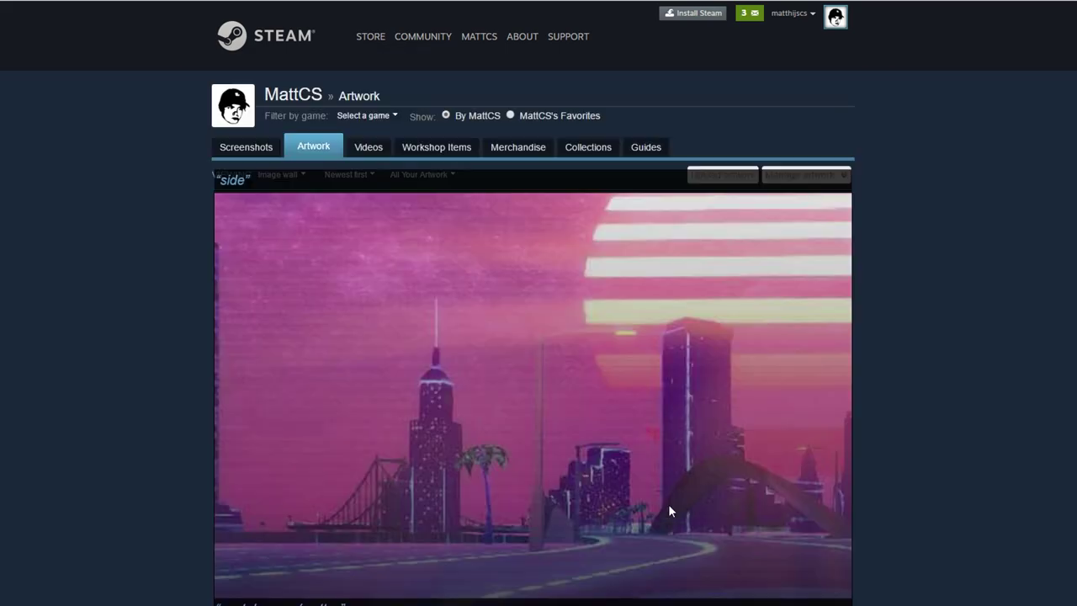
left_click(722, 173)
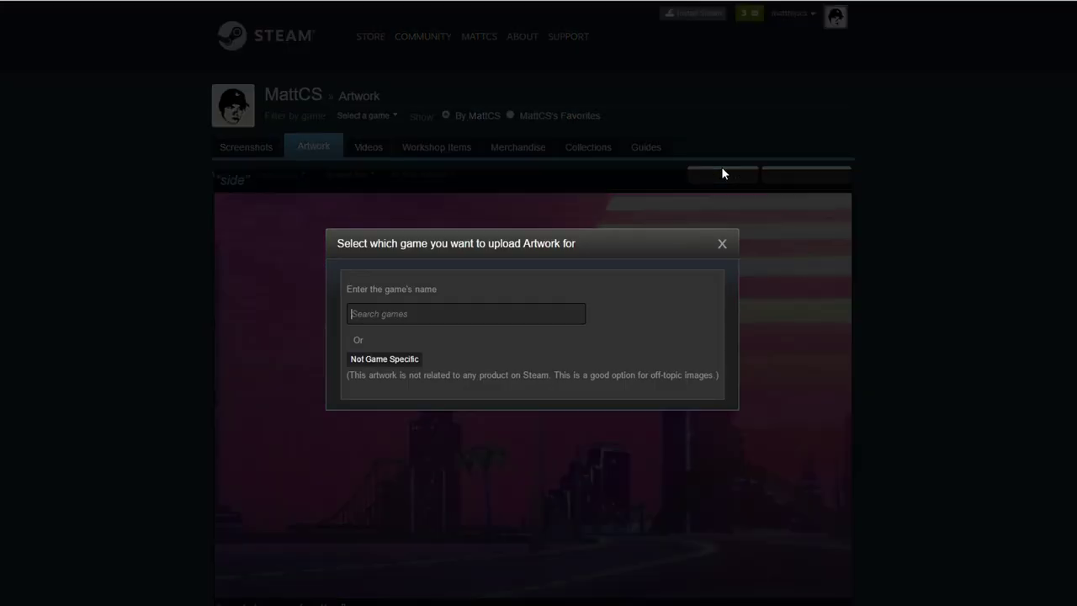
left_click(372, 360)
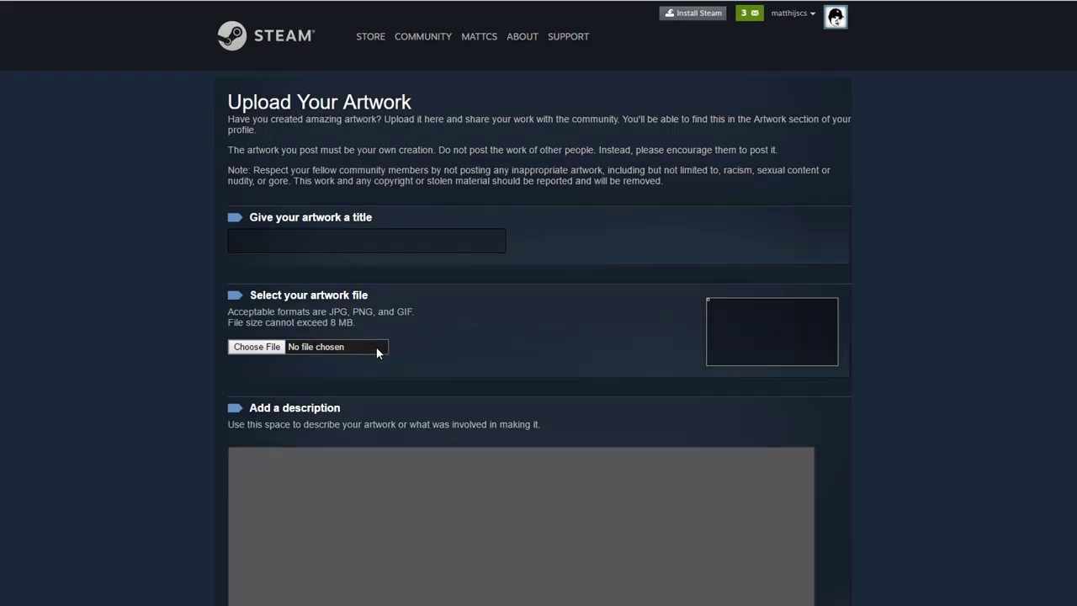
left_click(261, 345)
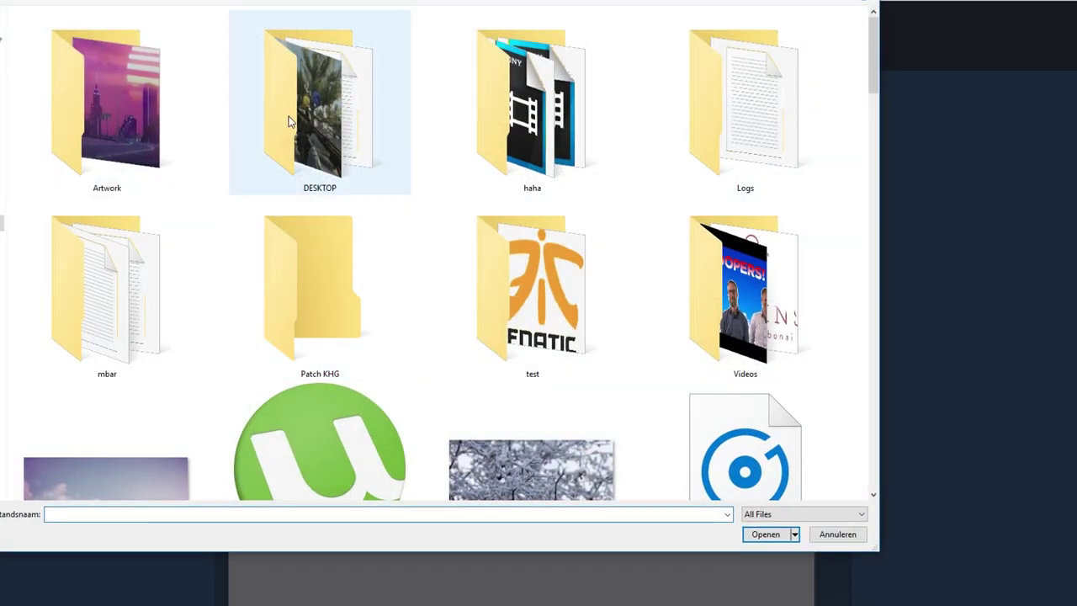
double_click(162, 111)
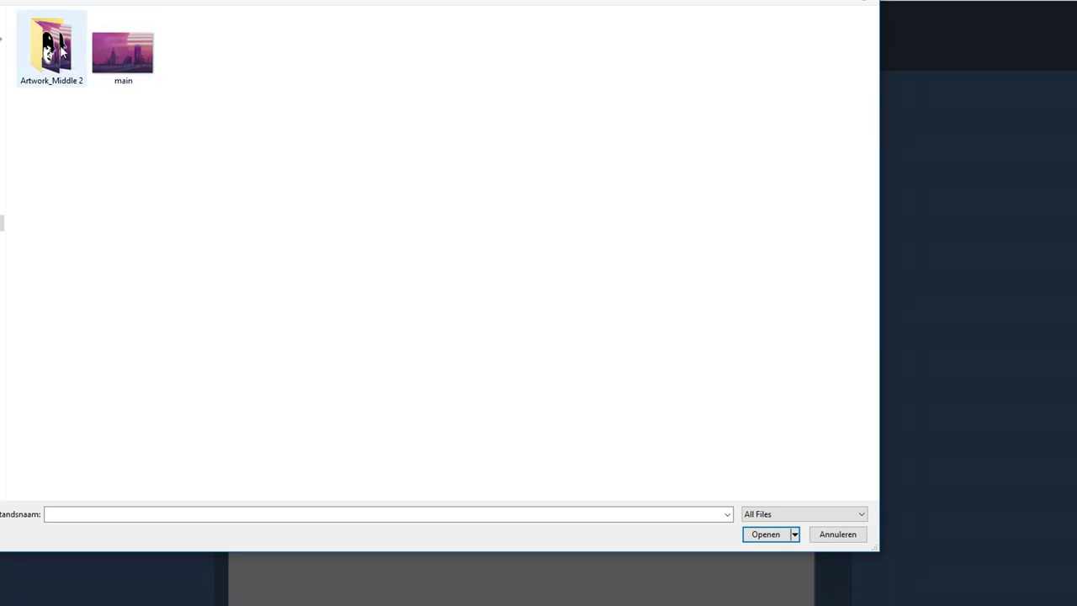
left_click(126, 54)
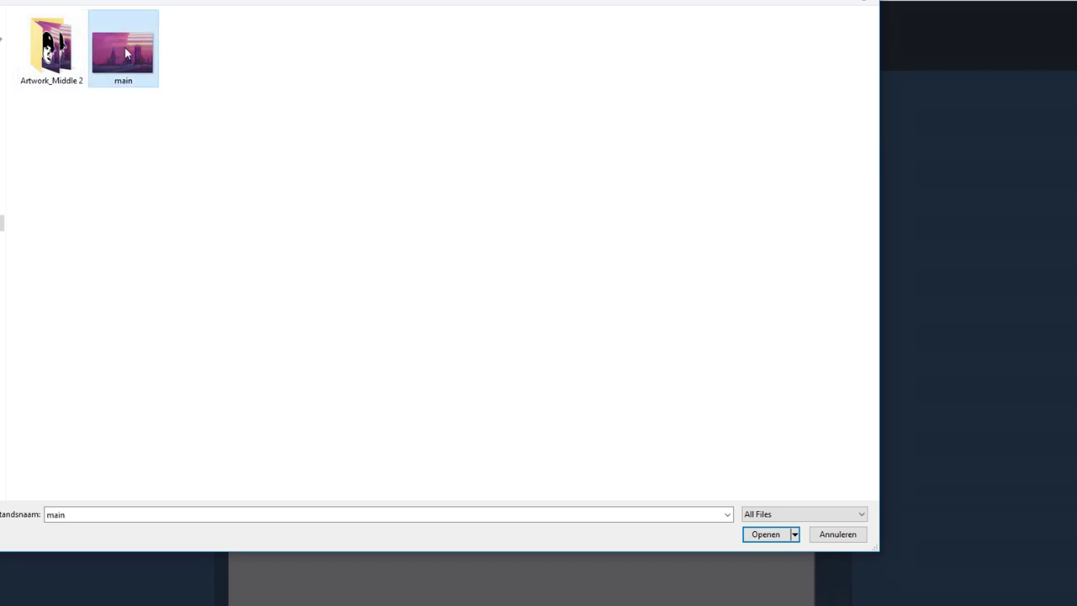
left_click(765, 535)
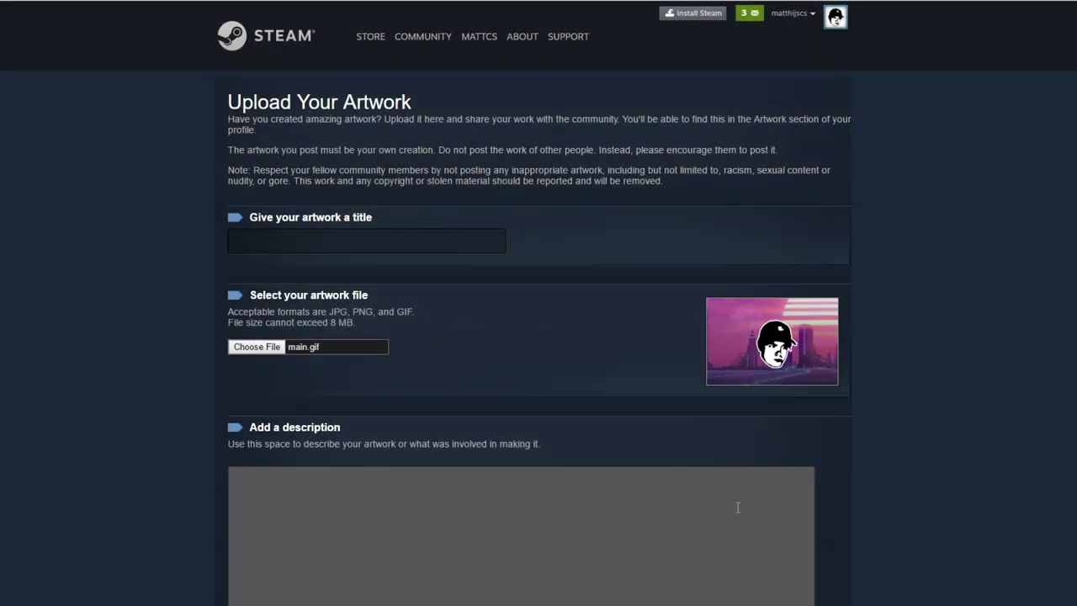
Title the artwork with the creator's YouTube channel address and certify it as own work.
left_click(336, 240)
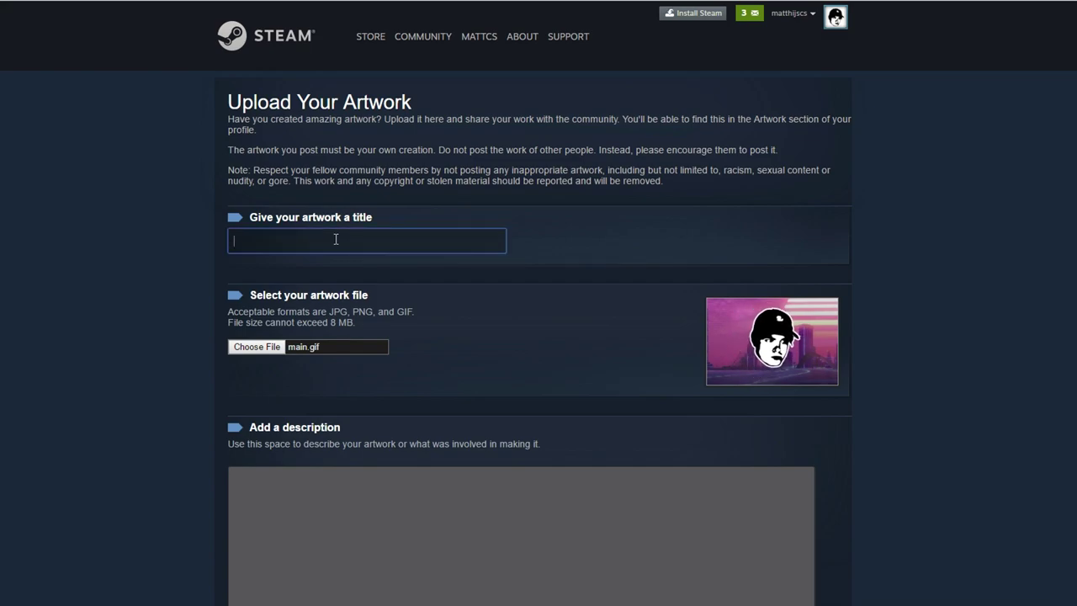
type("youtube.com/,ma")
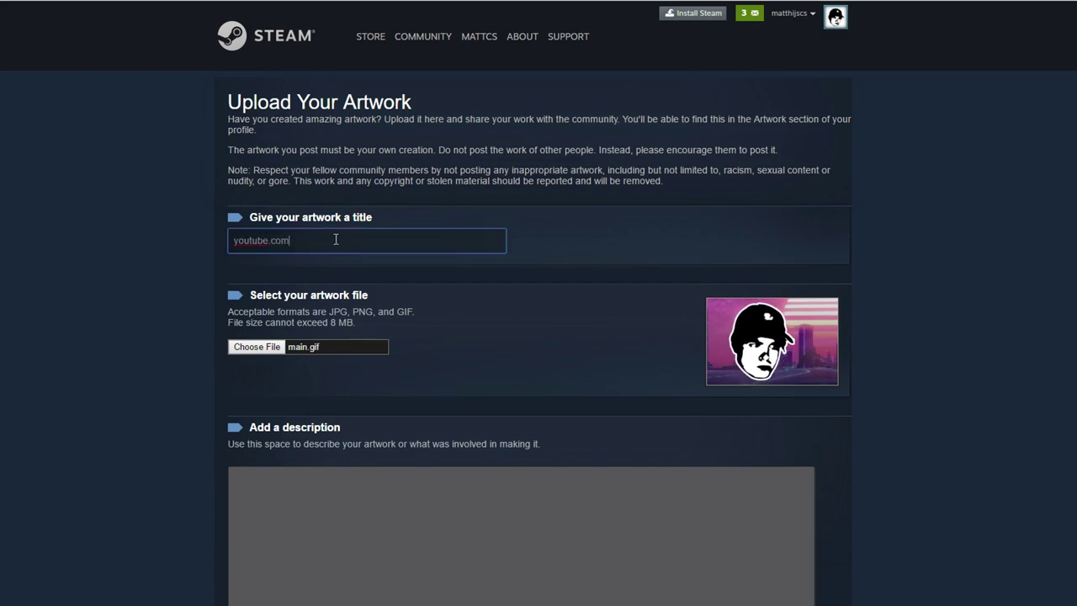
key("BackSpace")
key("BackSpace")
type("mattcs")
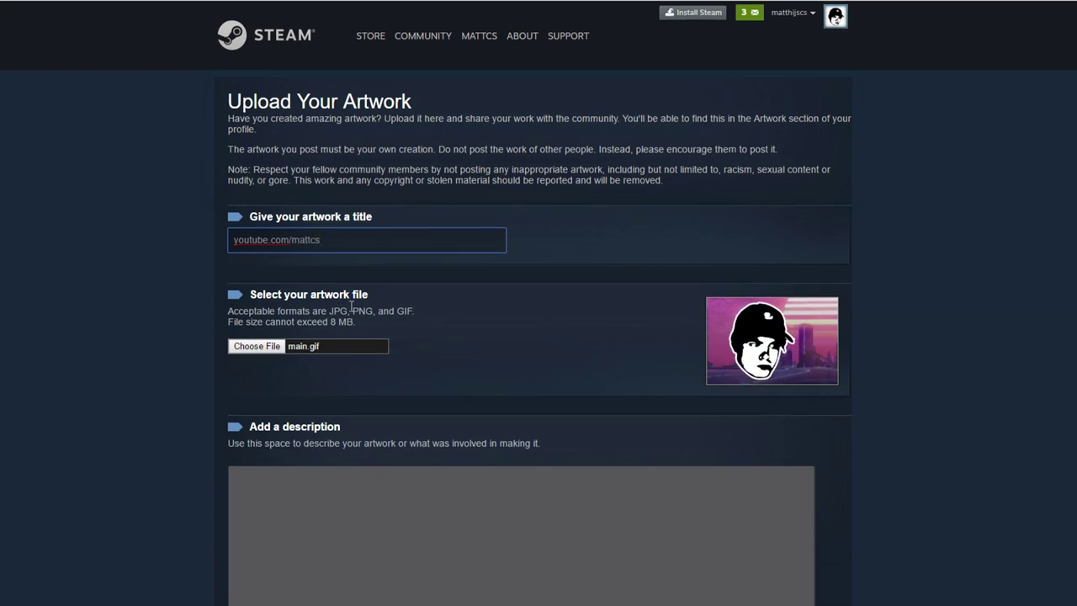
scroll(351, 308, "down", 3)
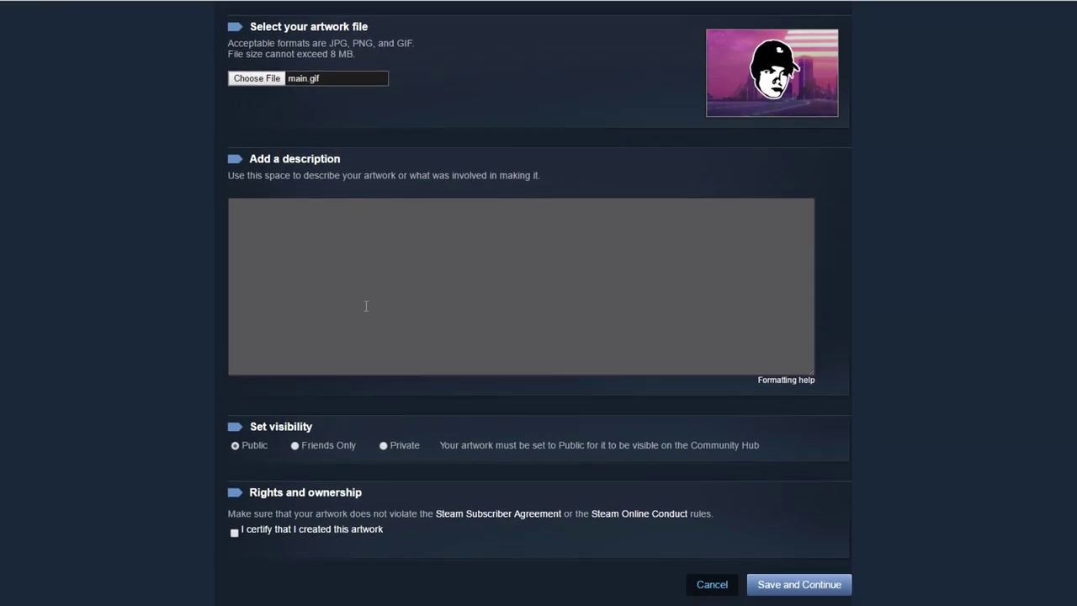
left_click(235, 532)
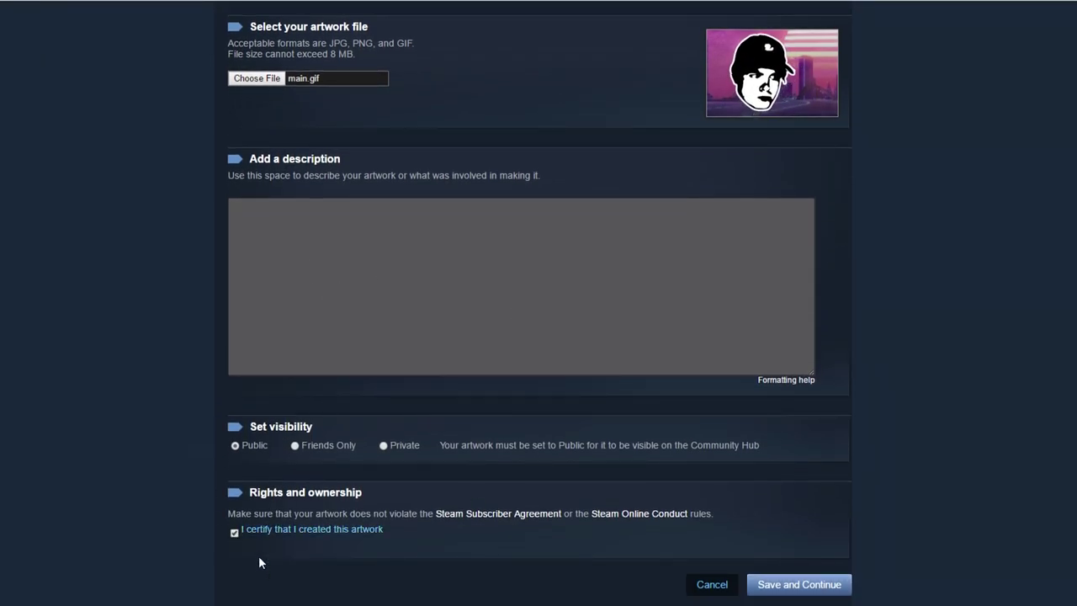
scroll(804, 599, "up", 3)
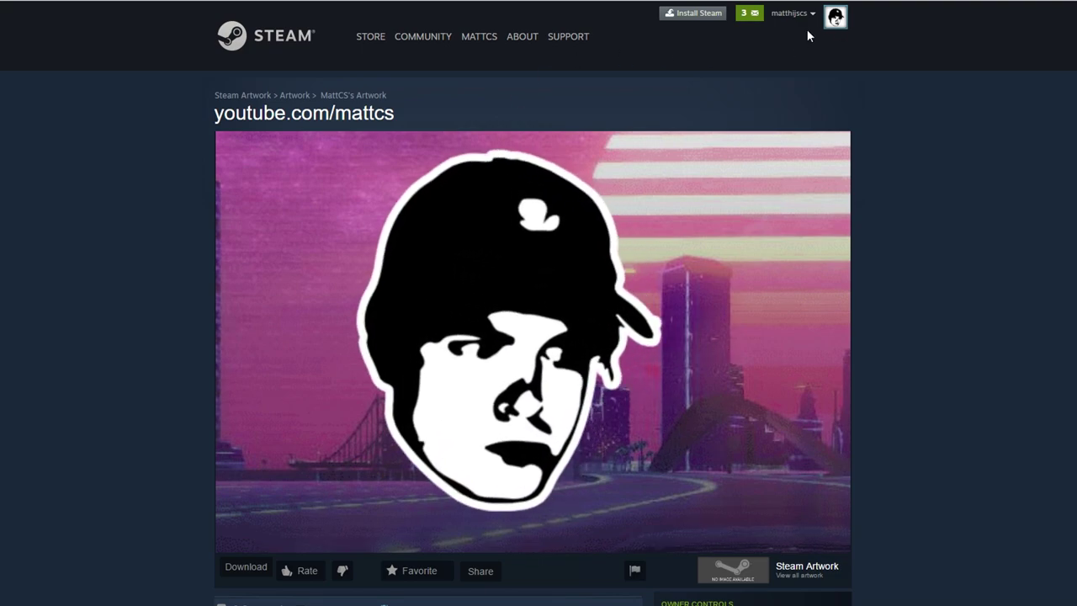
Put the face-over-city artwork in the showcase's main slot and save the profile changes.
left_click(836, 17)
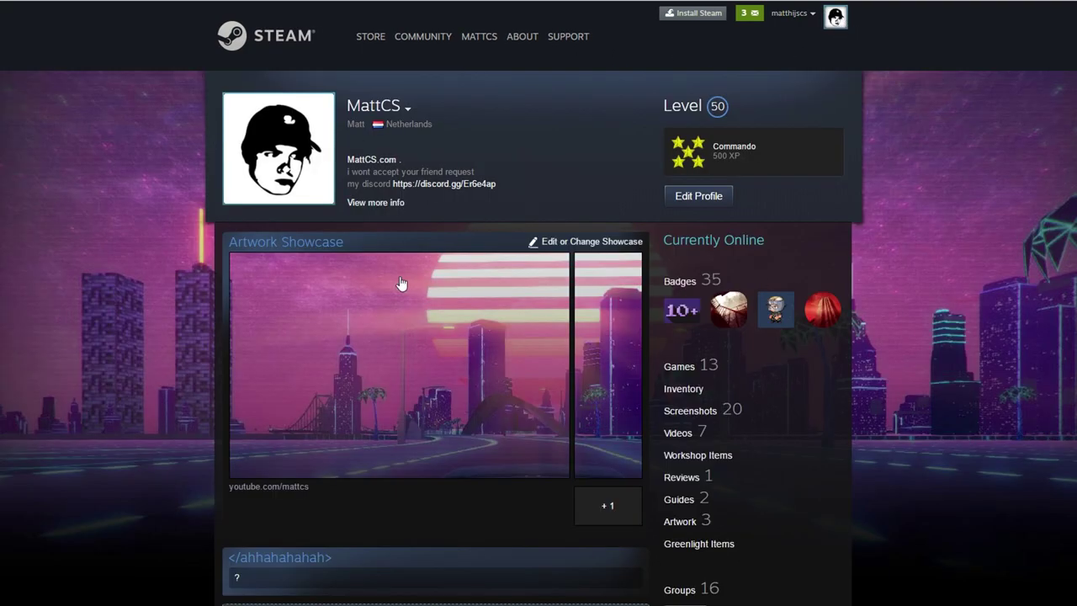
left_click(594, 235)
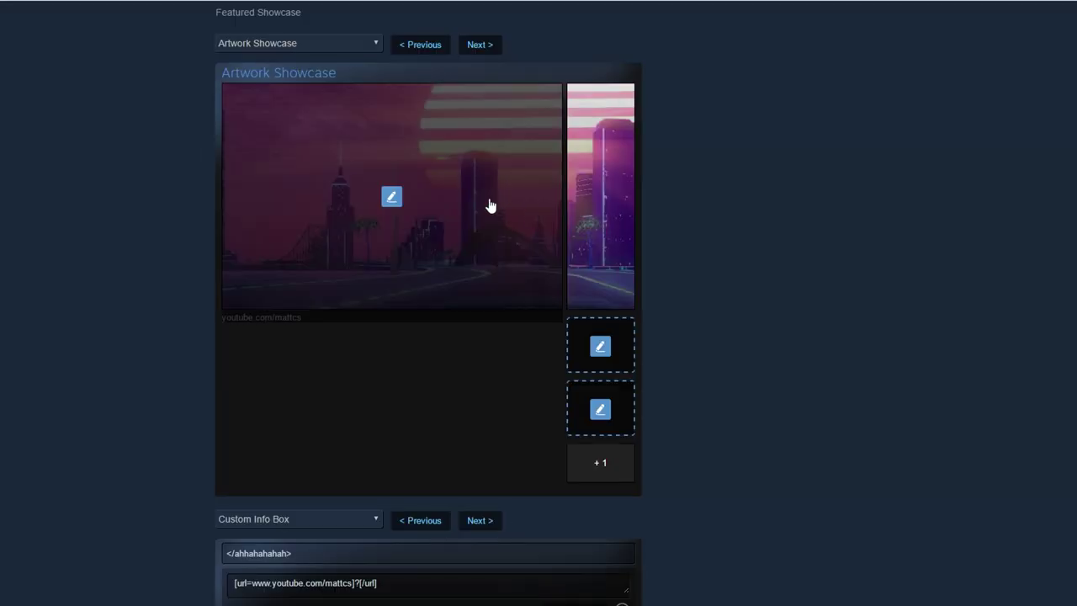
left_click(392, 198)
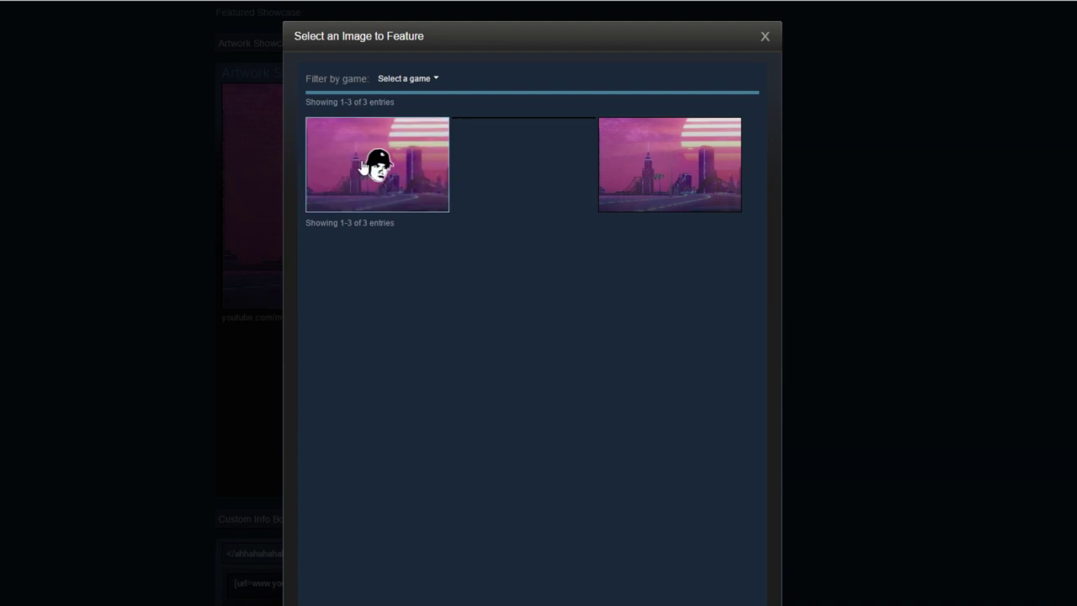
left_click(402, 159)
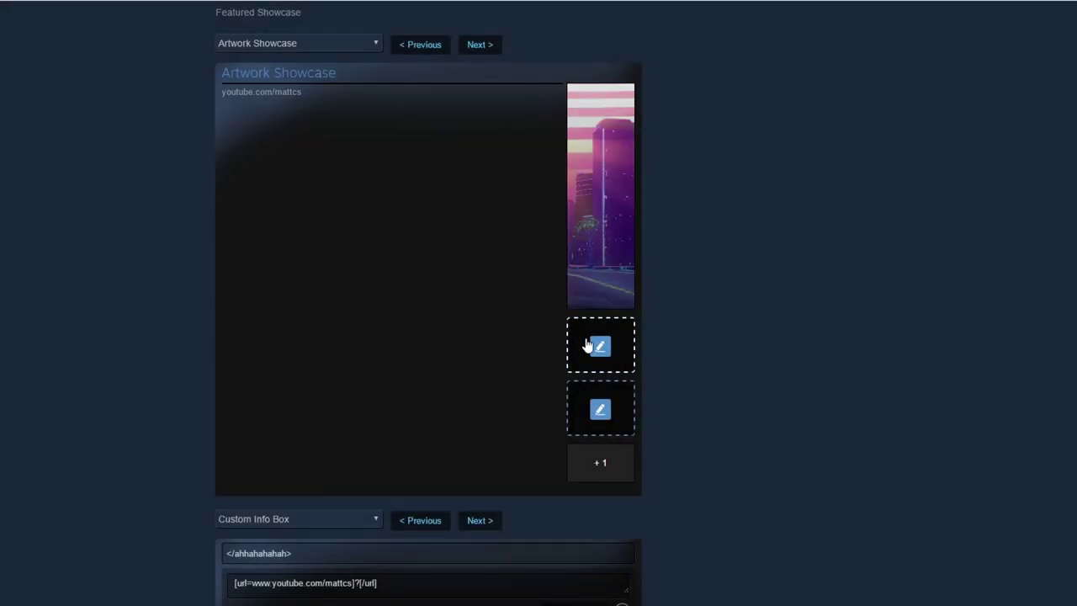
scroll(588, 345, "down", 5)
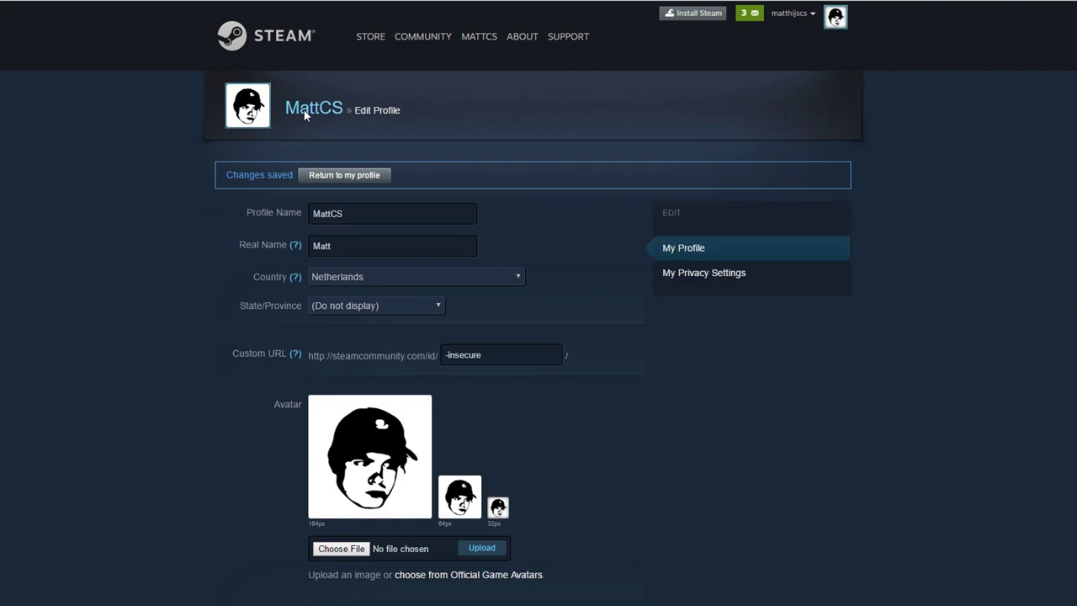
left_click(291, 111)
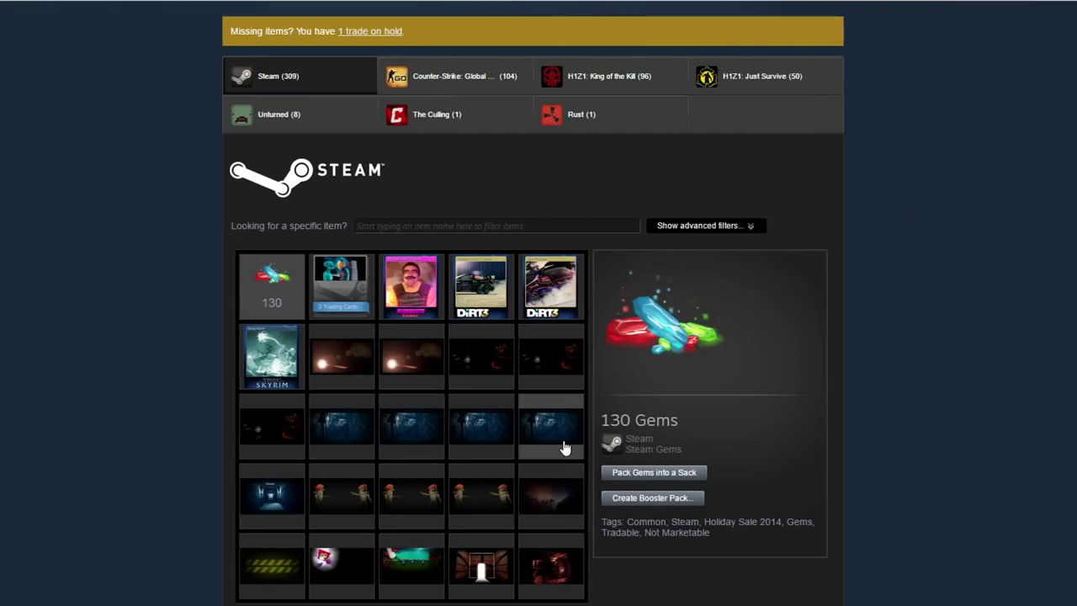
Page to the third inventory page, select the purple Sunset city background, and save it as BG.jpg.
scroll(509, 390, "down", 1)
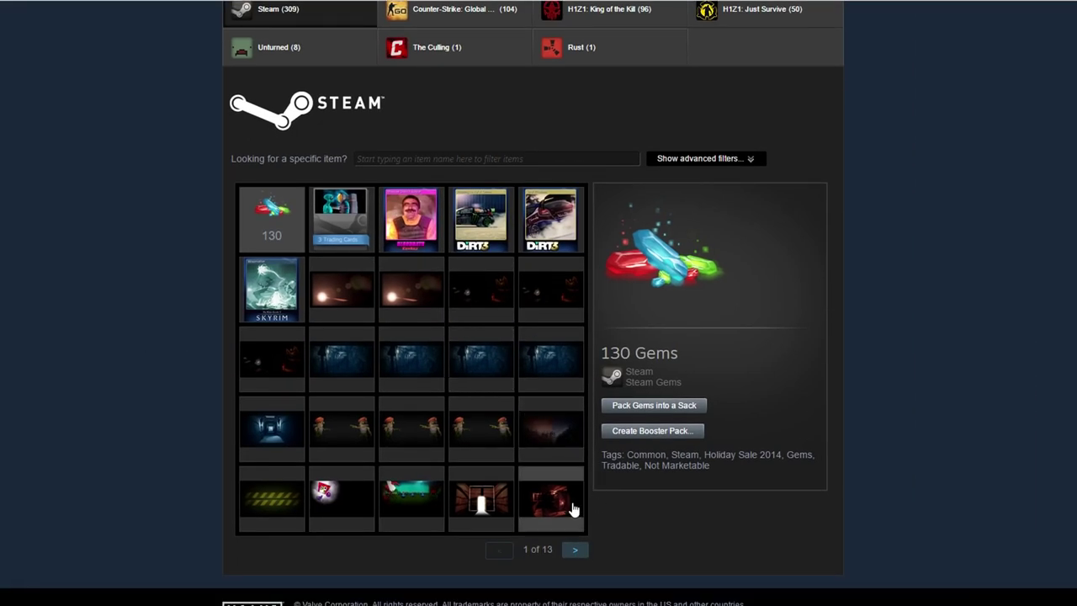
left_click(577, 551)
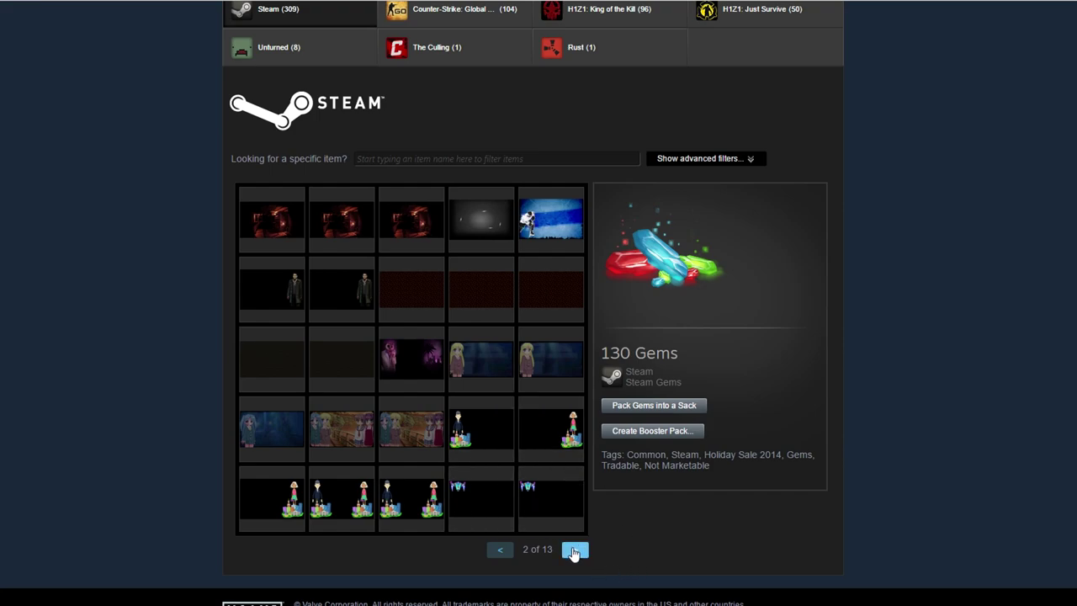
left_click(574, 551)
left_click(496, 509)
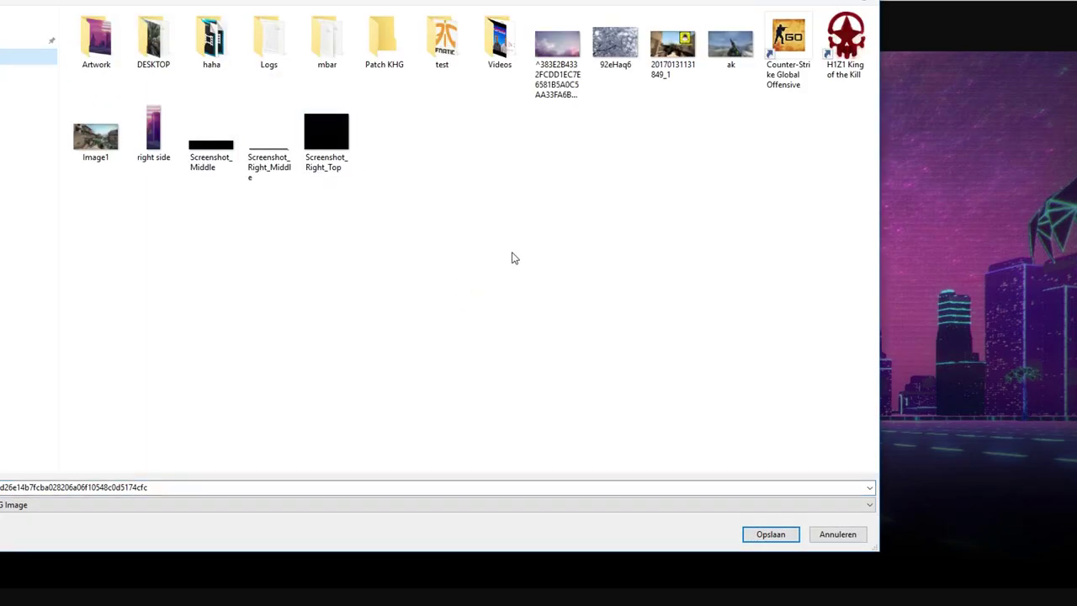
double_click(269, 486)
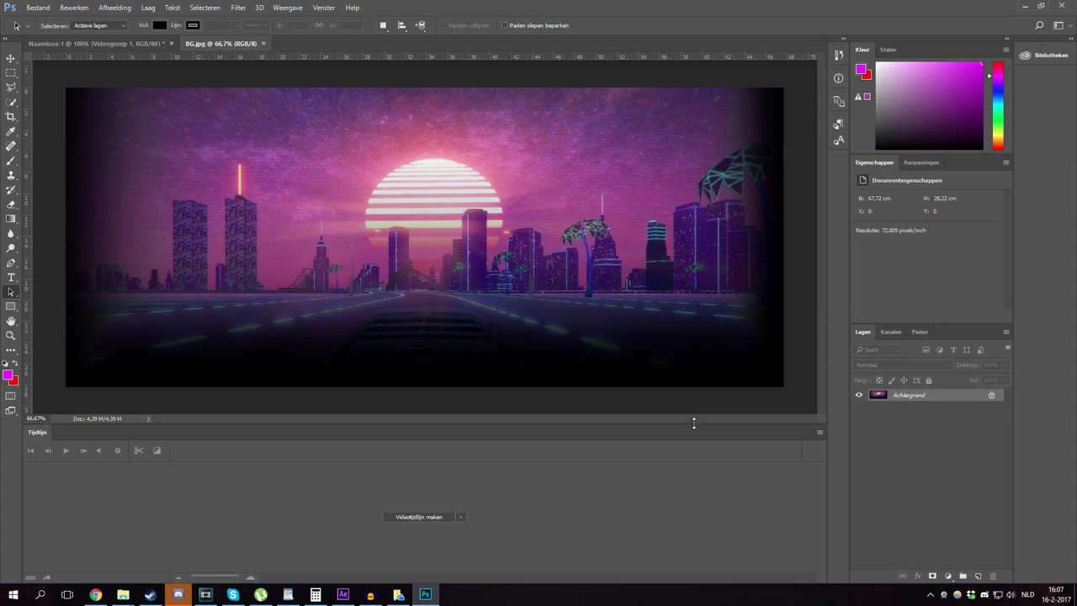
Shrink the Timeline panel and place Artwork_Right_Top.png over the striped sun in BG.jpg.
left_click_drag(694, 423, 695, 539)
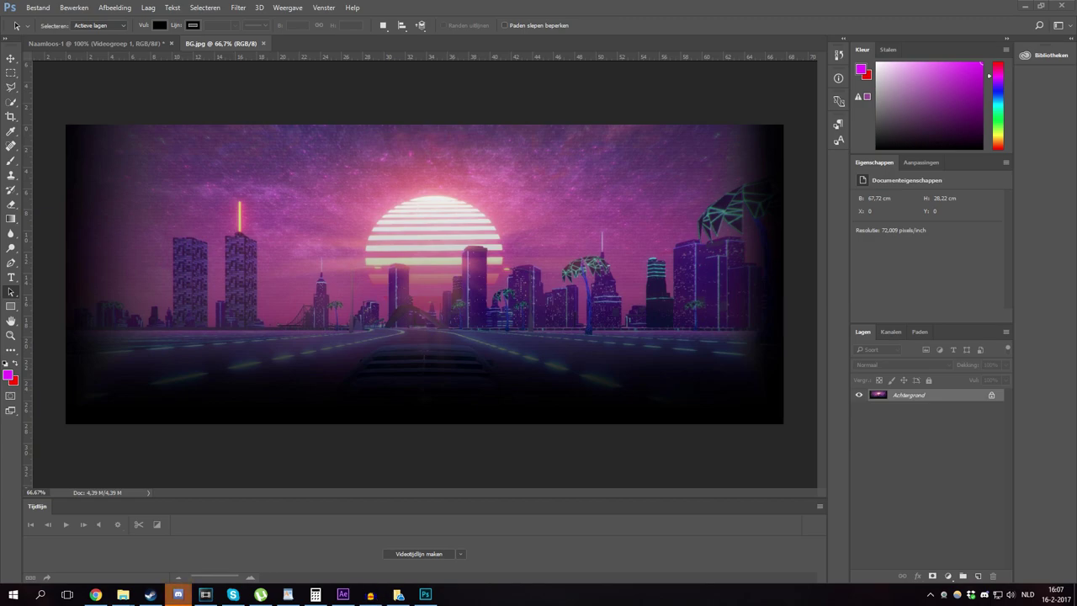
left_click_drag(1075, 236, 447, 240)
left_click_drag(427, 280, 476, 240)
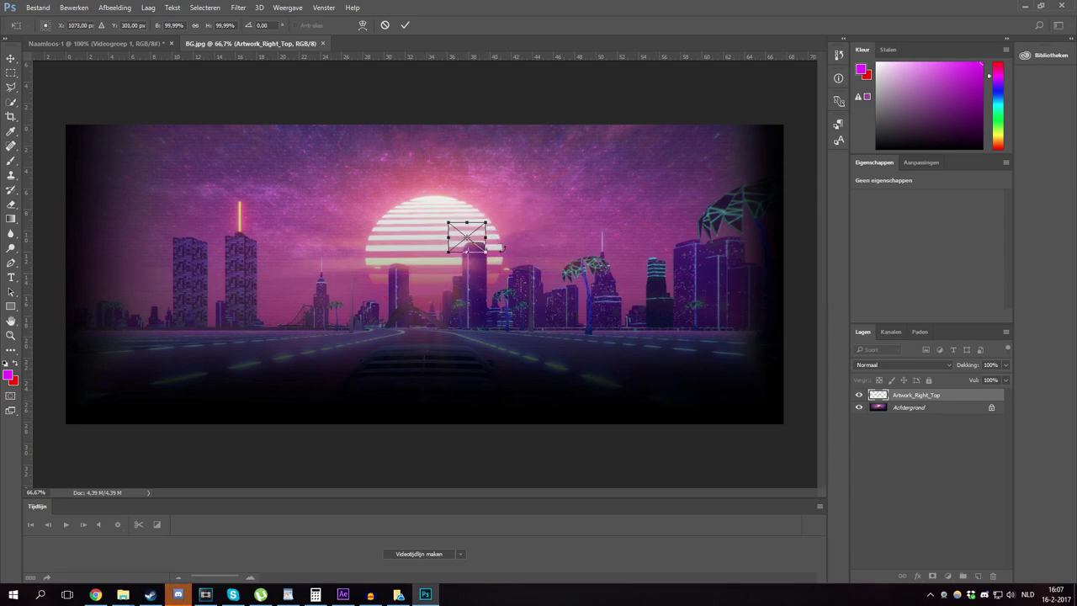
Zoom in, nudge Artwork_Right_Top slightly lower, and commit its placement.
key("ctrl+plus")
key("ctrl+plus")
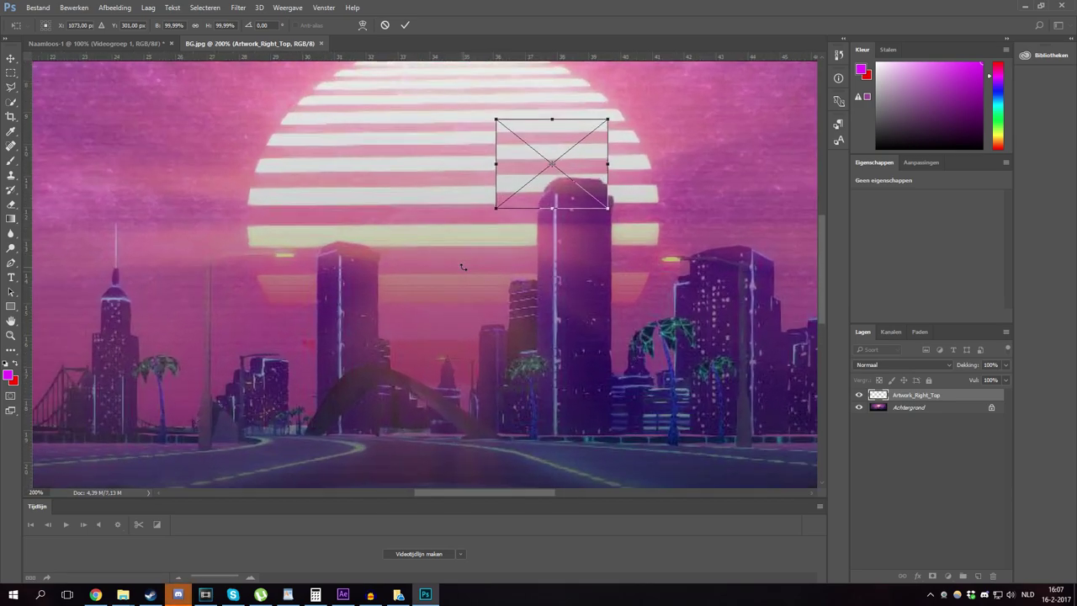
left_click_drag(577, 161, 577, 176)
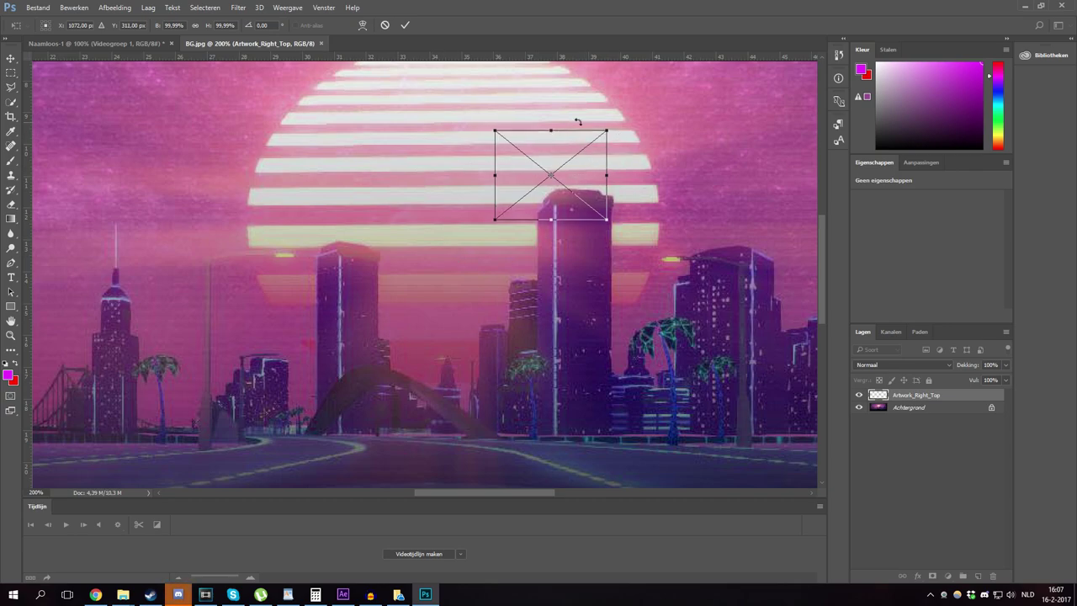
left_click(405, 25)
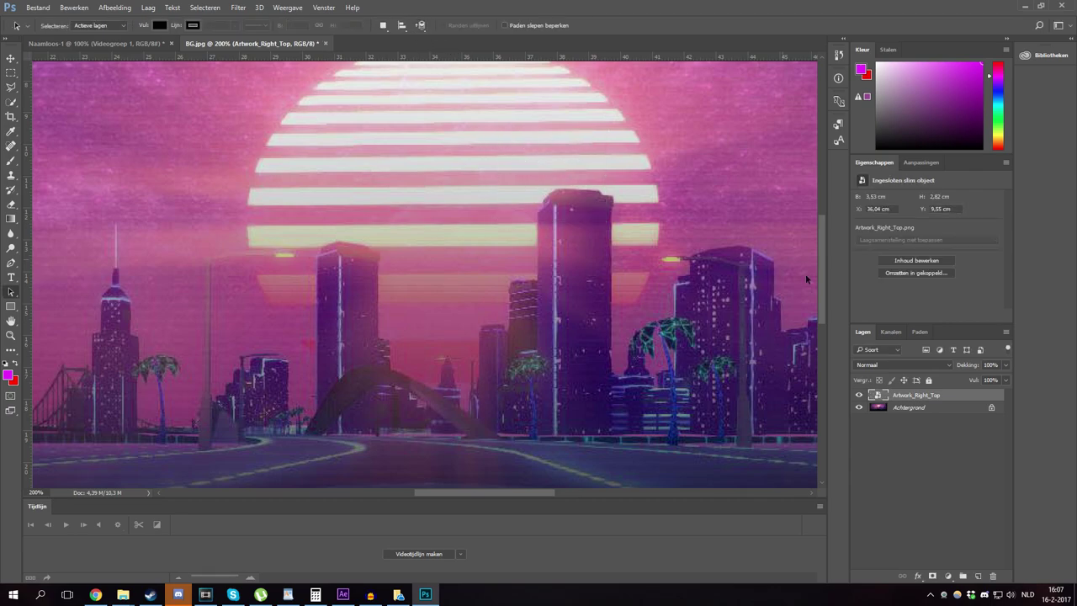
Unlock the Achtergrond background layer and lower its opacity.
left_click(908, 411)
left_click(991, 407)
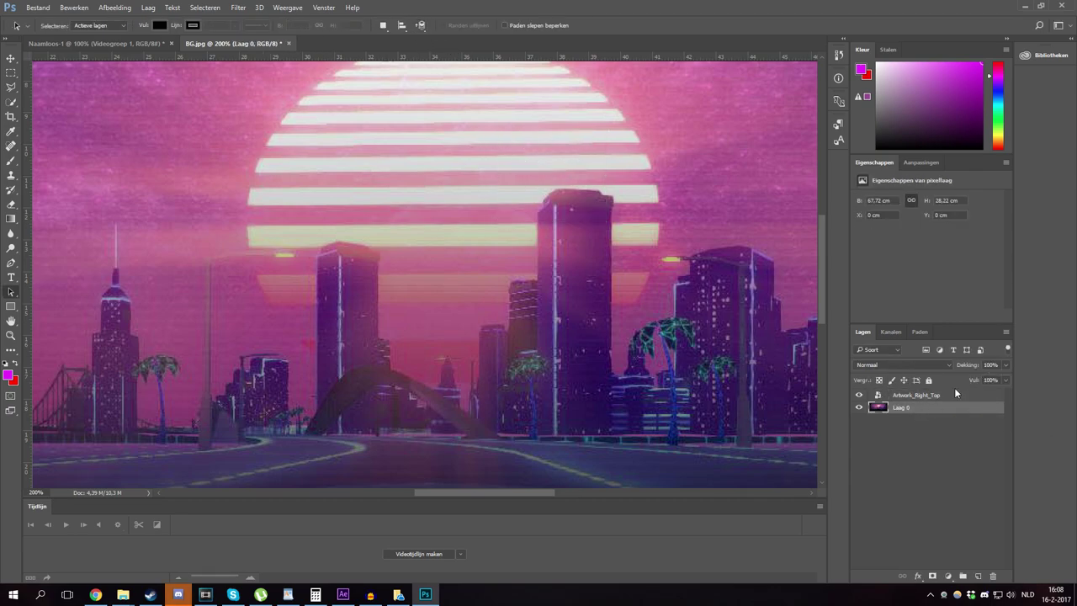
left_click(1005, 364)
left_click_drag(1007, 379, 978, 379)
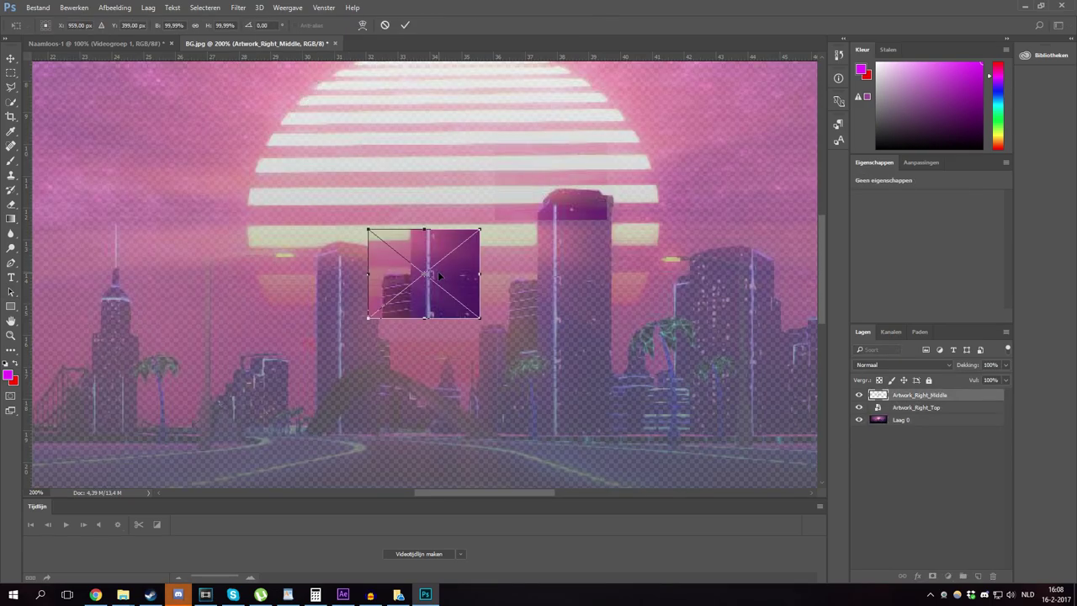
Align the Artwork_Right_Middle and Artwork_Right_Bottom pieces over the tall central building.
left_click_drag(442, 278, 565, 277)
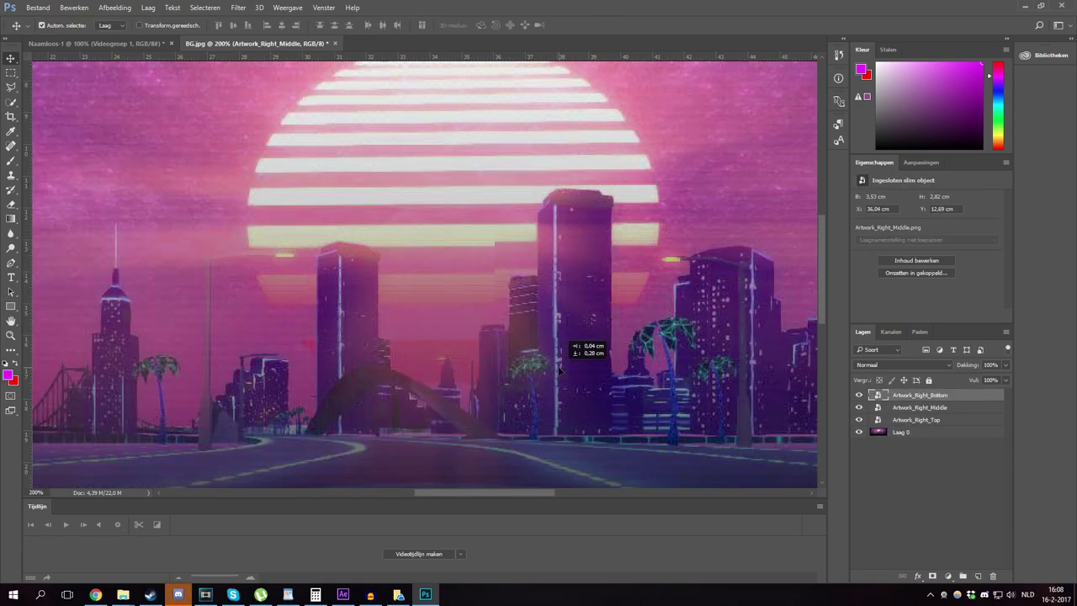
left_click_drag(561, 366, 559, 370)
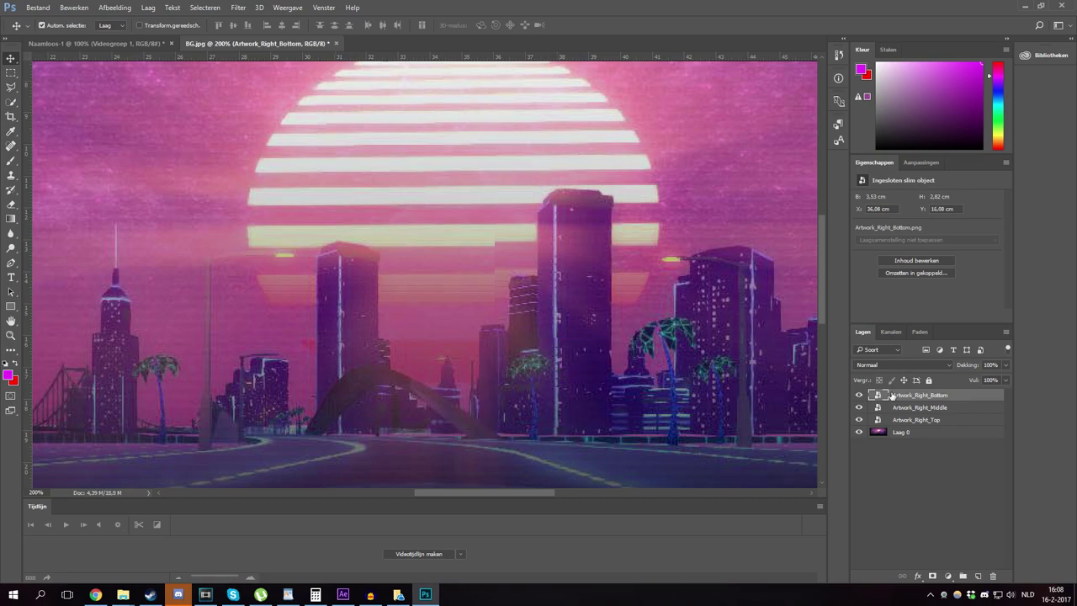
left_click(900, 408)
left_click_drag(536, 273, 533, 268)
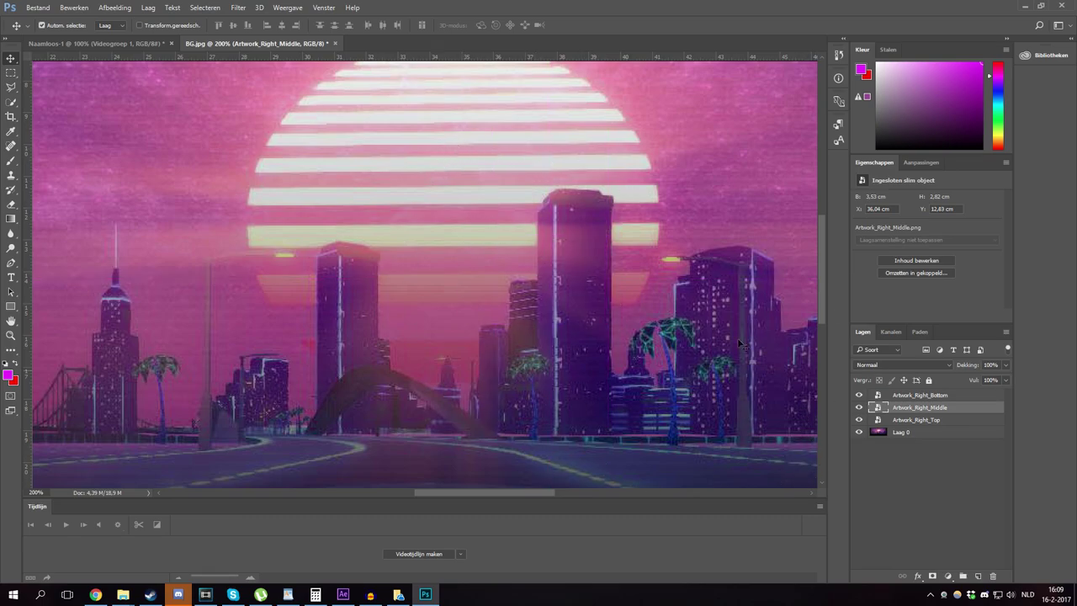
Set the Laag 0 background layer's opacity to 85%.
left_click(906, 433)
left_click(1004, 366)
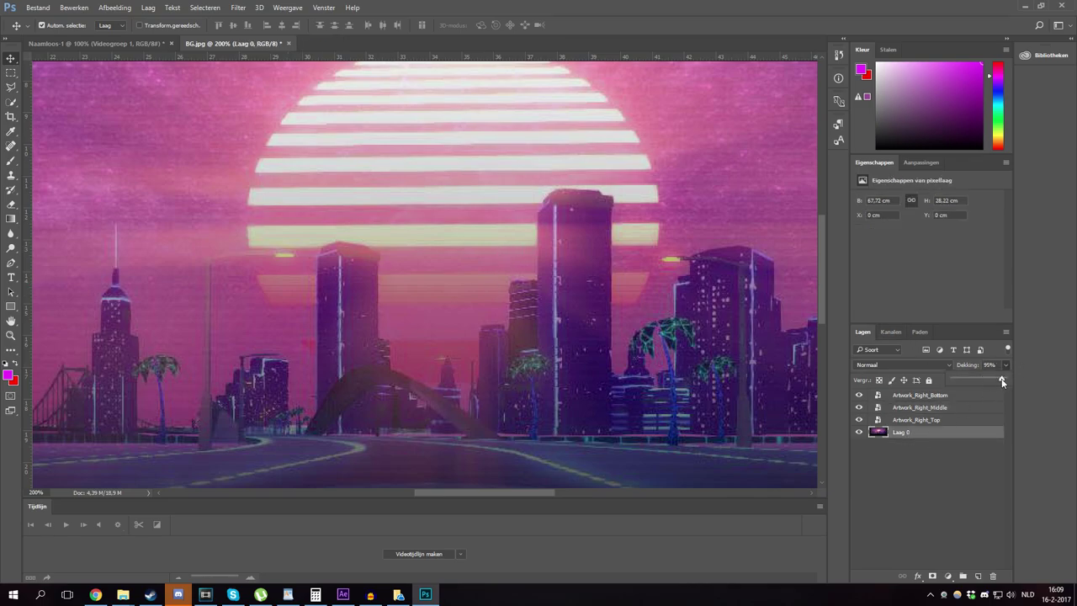
left_click_drag(1002, 381, 997, 381)
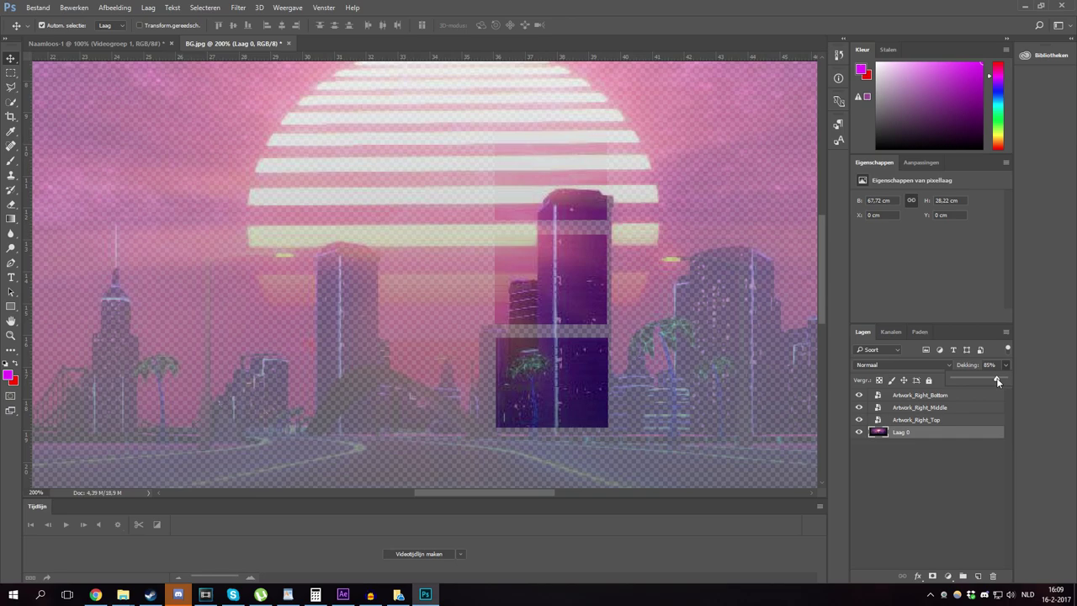
Marquee-select the tall strip behind the artwork, copy it to Laag 1, and show only that layer.
left_click(11, 74)
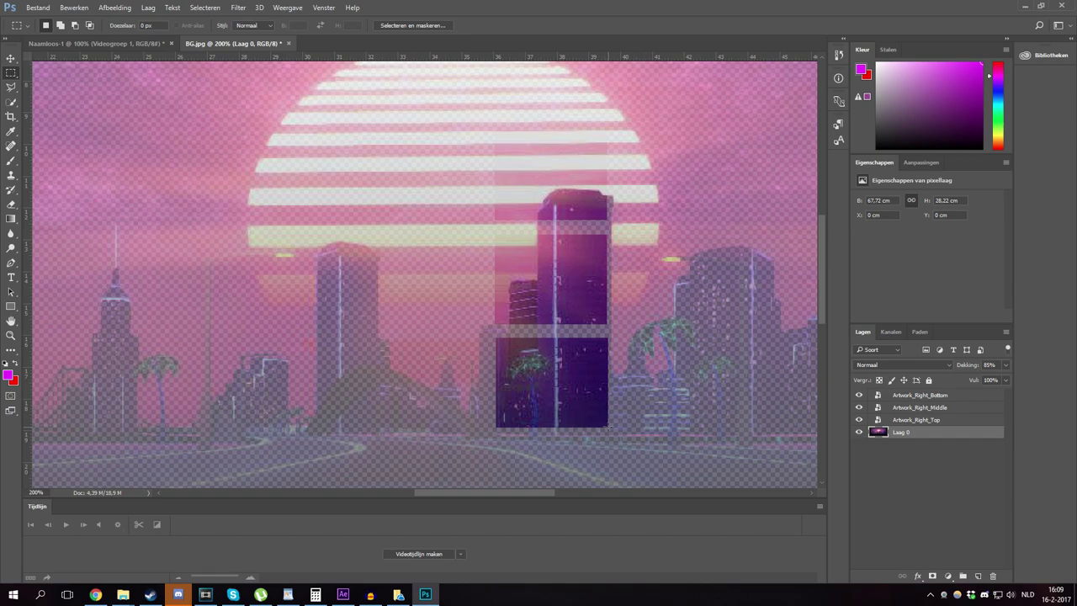
left_click_drag(609, 427, 494, 130)
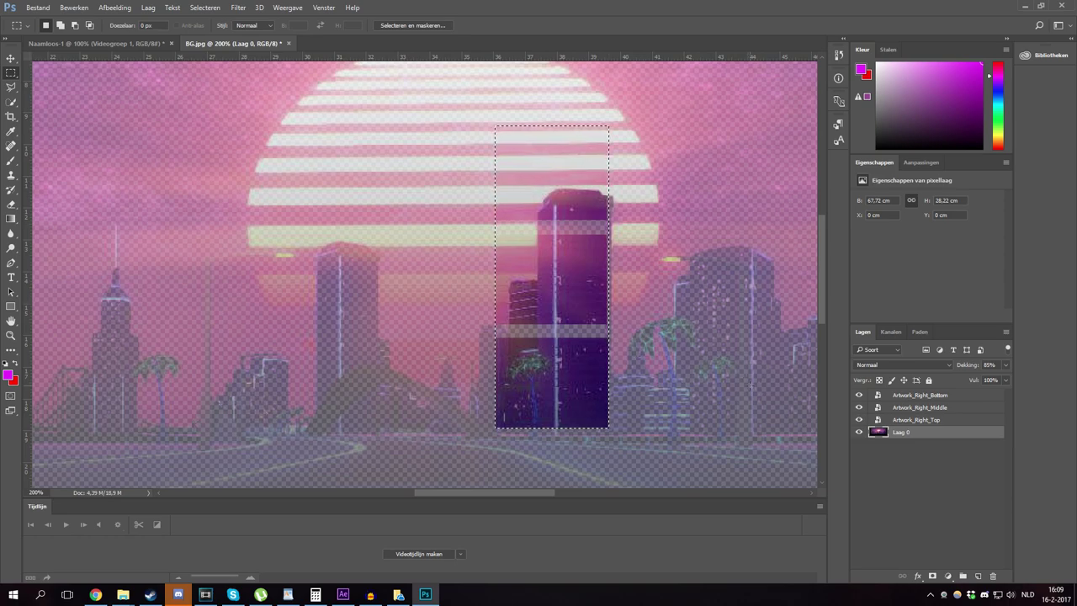
key("ctrl+j")
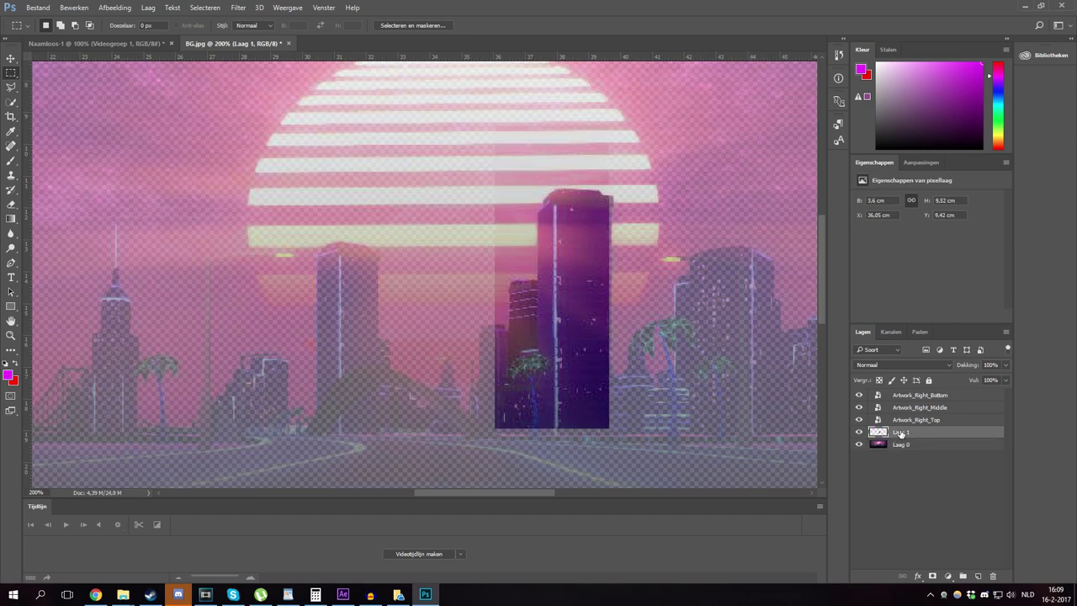
left_click(860, 408)
left_click(858, 431)
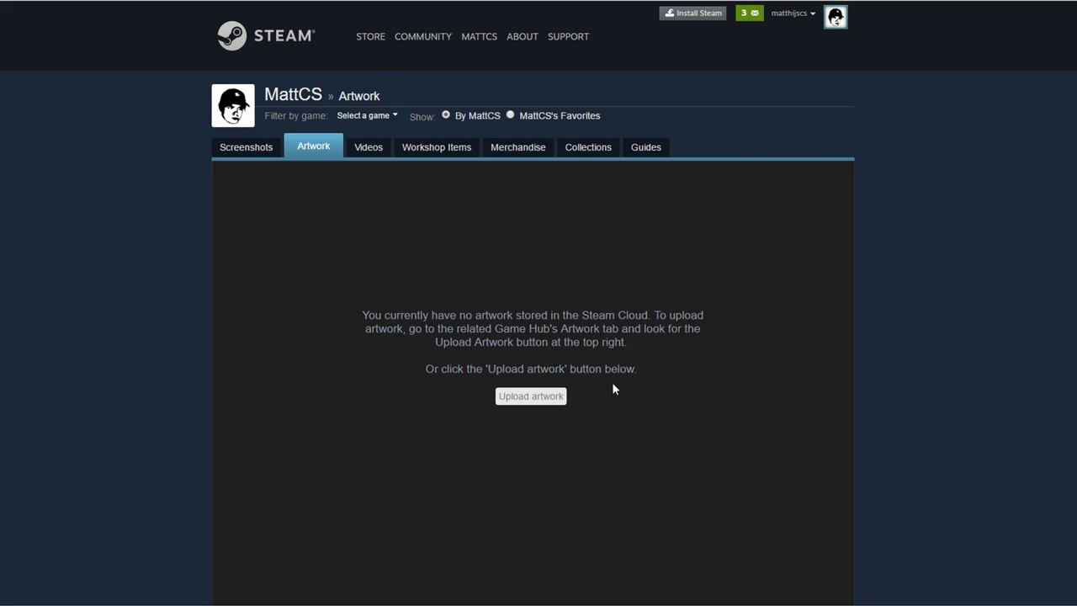
Start a Not Game Specific artwork upload of SIDE.jpg and title it side.
left_click(519, 398)
left_click(371, 344)
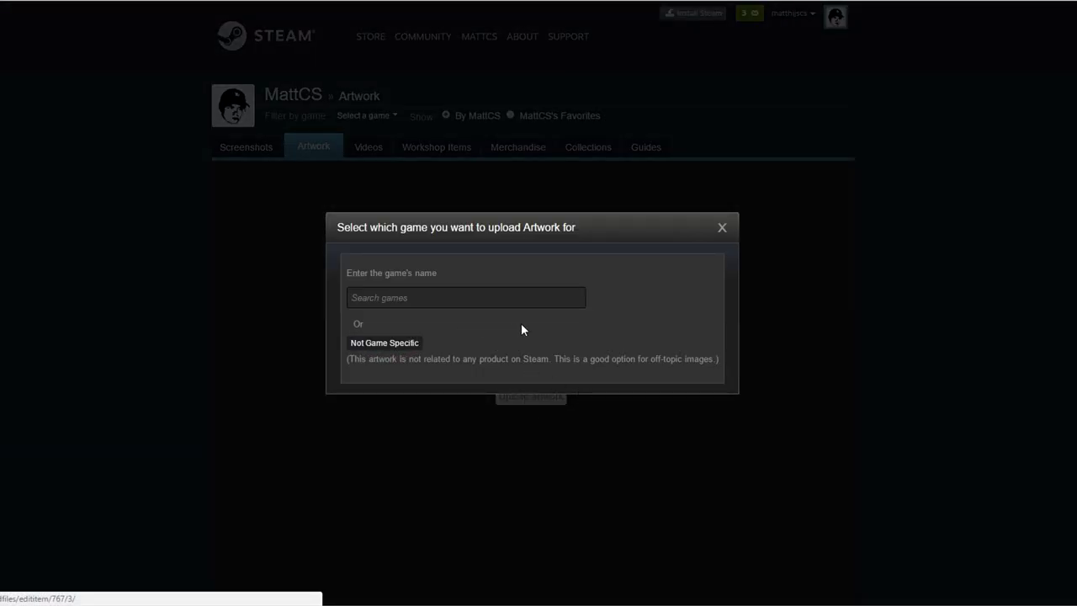
left_click(256, 346)
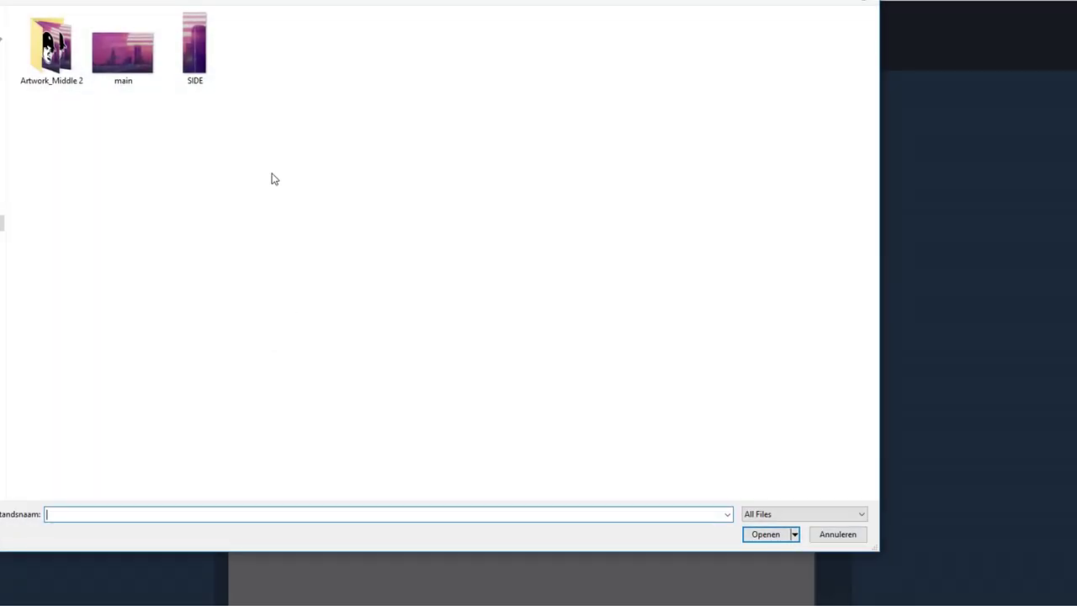
left_click(765, 534)
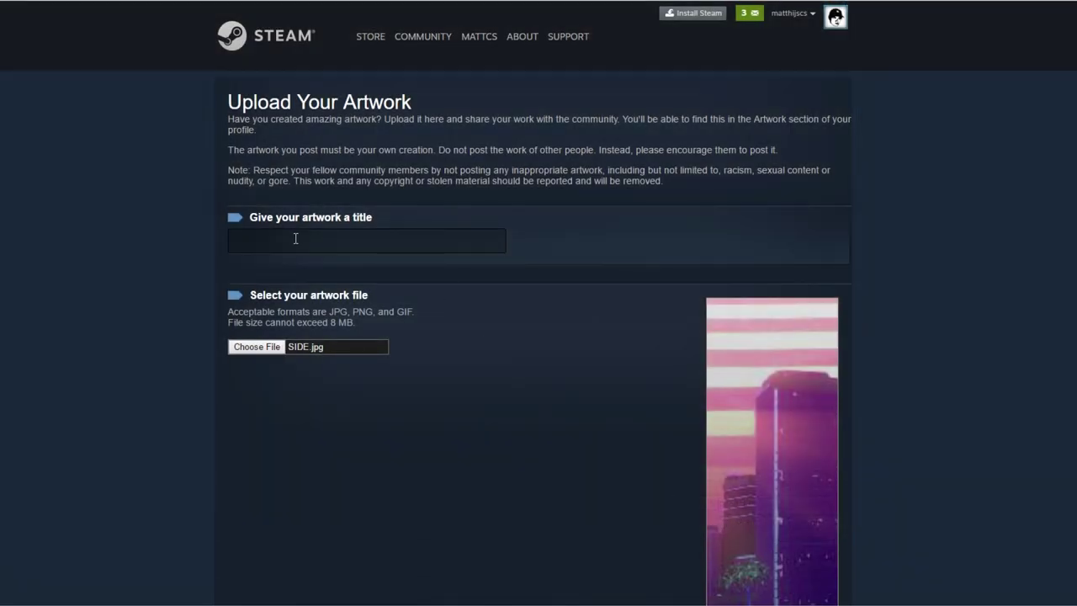
type("side")
scroll(464, 241, "down", 7)
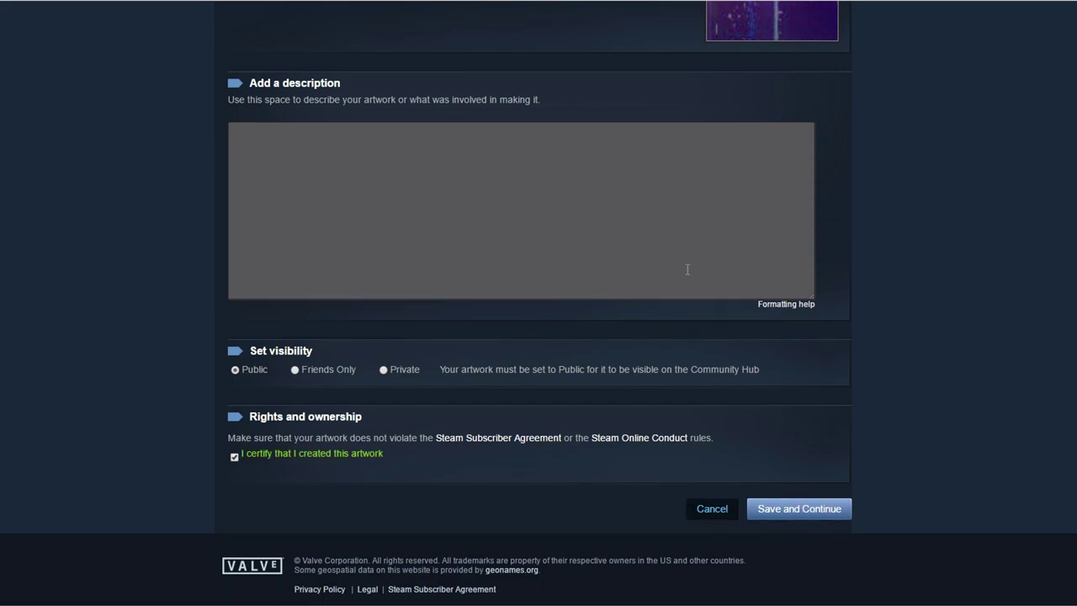
Run the DevTools Console script setting the image size to 999999 × 1, then submit the upload.
right_click(989, 147)
left_click(1023, 297)
left_click(850, 522)
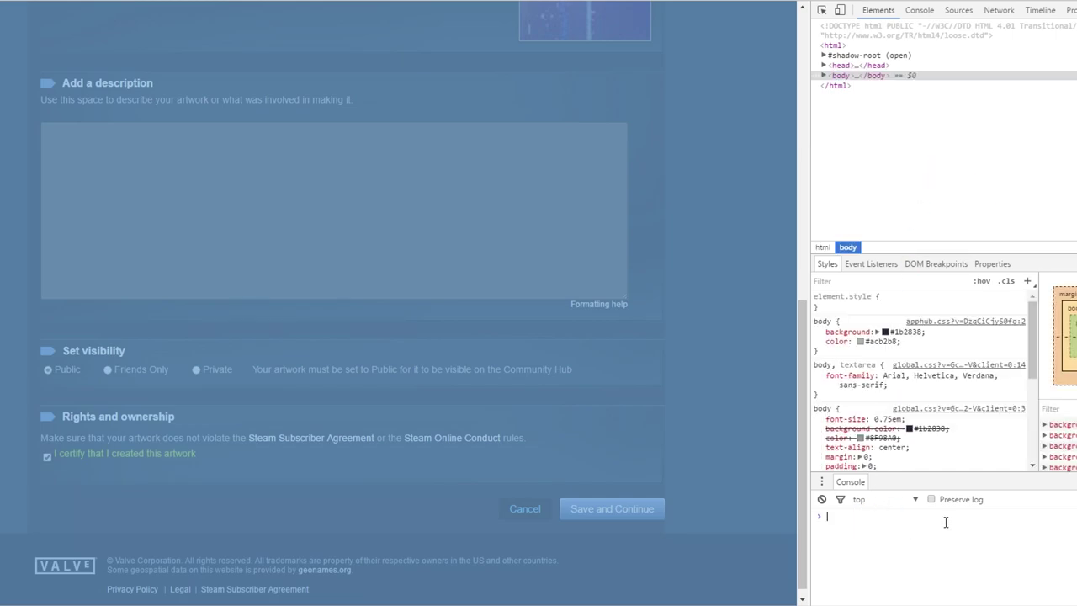
key("ctrl+v")
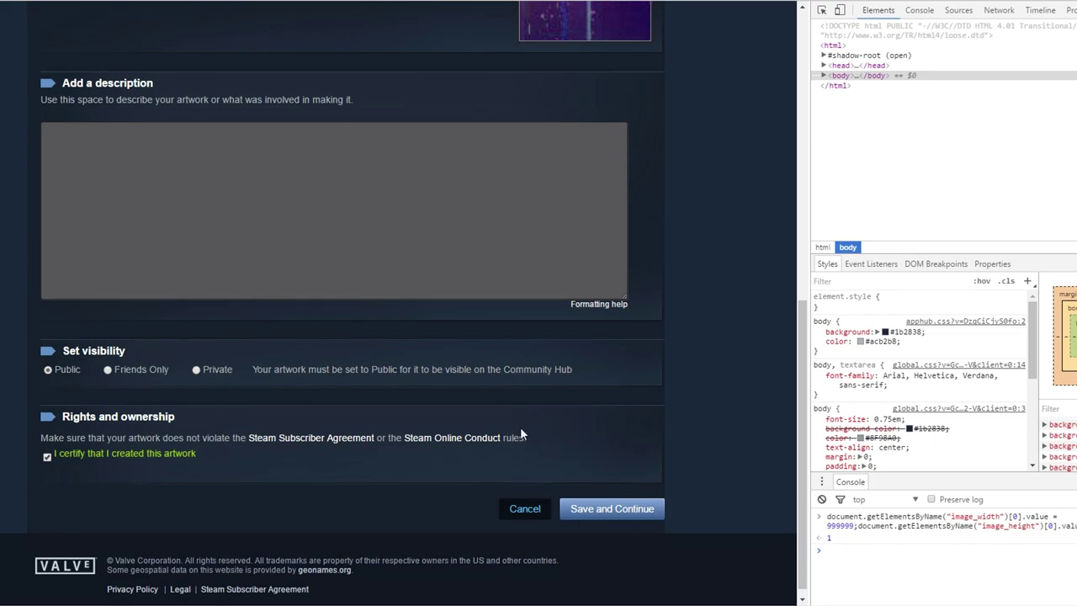
left_click(607, 511)
key("F12")
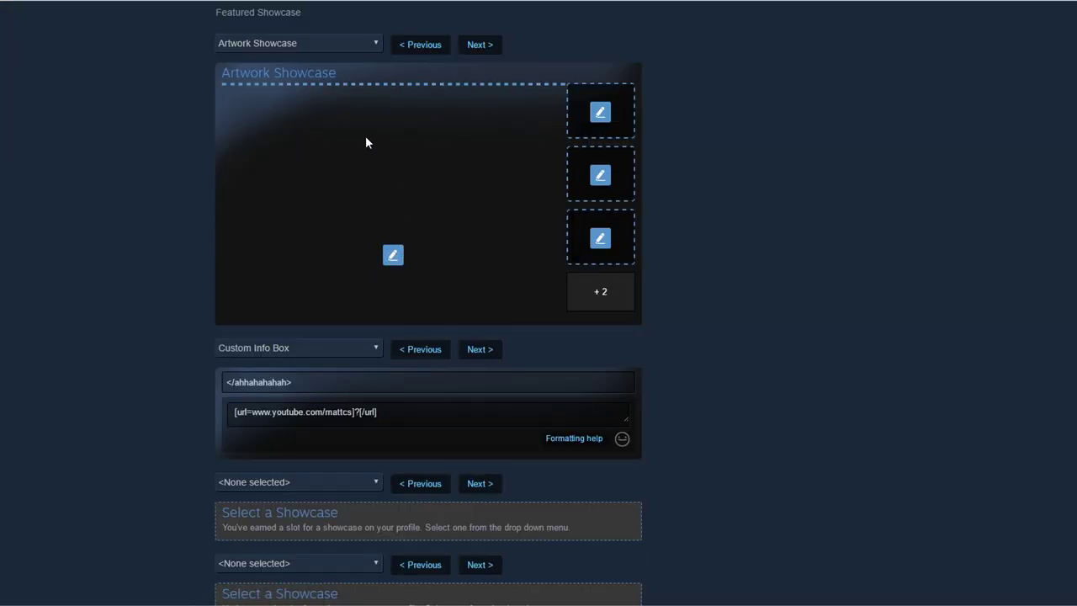
Put the logo-face GIF in the main slot and the tall city strip in the first side slot, then save.
left_click(394, 254)
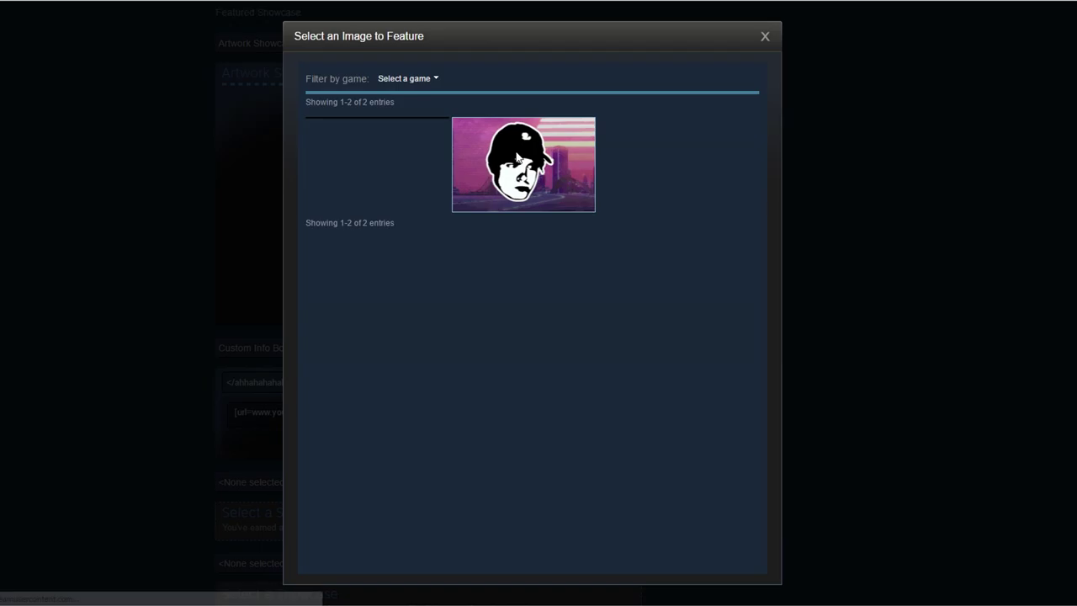
left_click(563, 189)
left_click(600, 112)
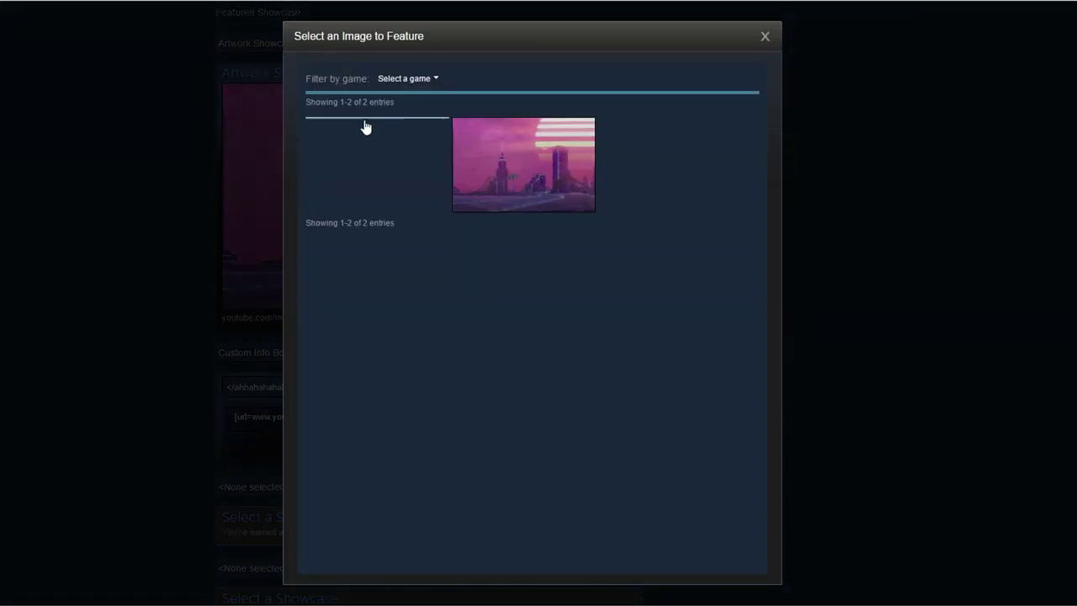
left_click(331, 125)
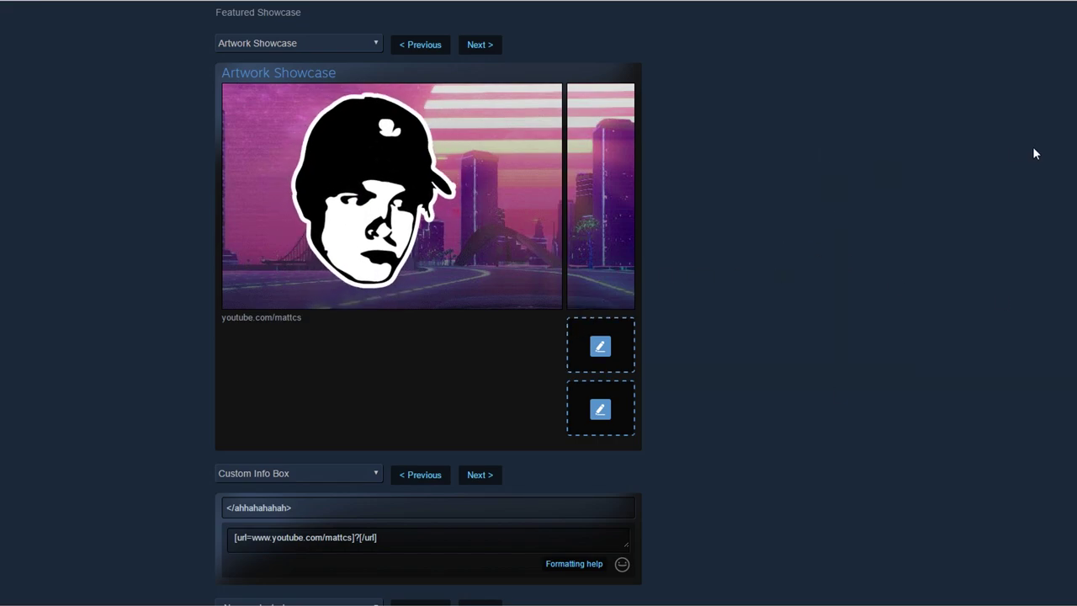
scroll(647, 151, "down", 5)
left_click(596, 445)
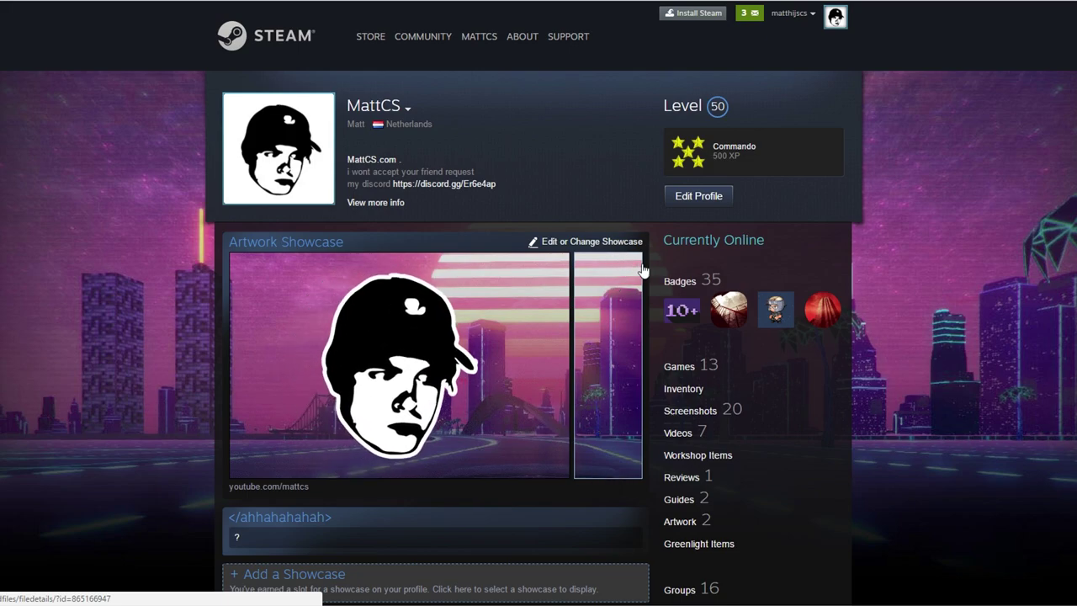
left_click(683, 522)
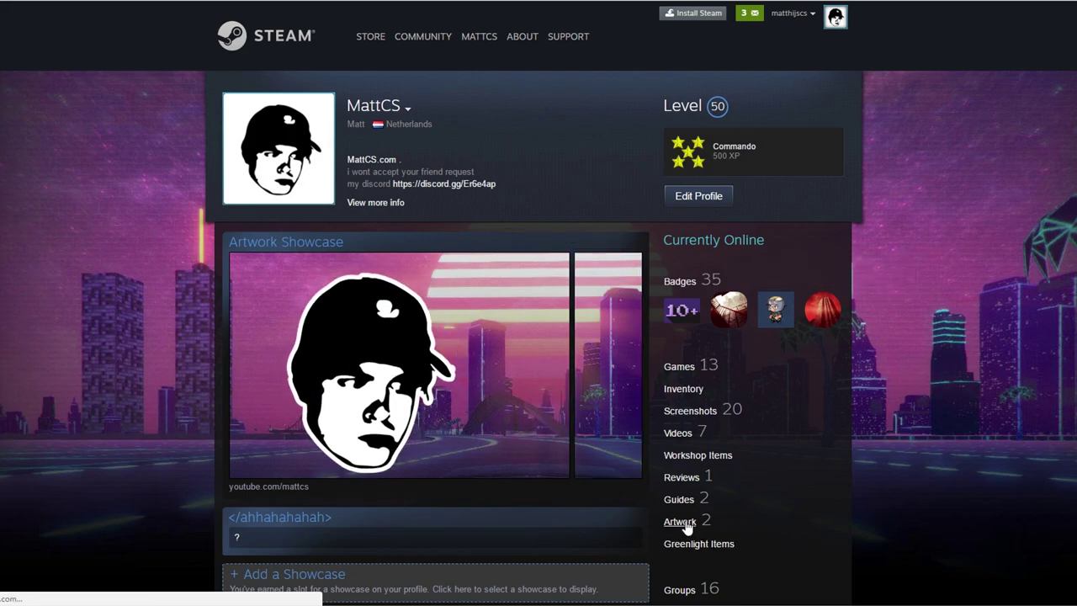
scroll(664, 509, "down", 3)
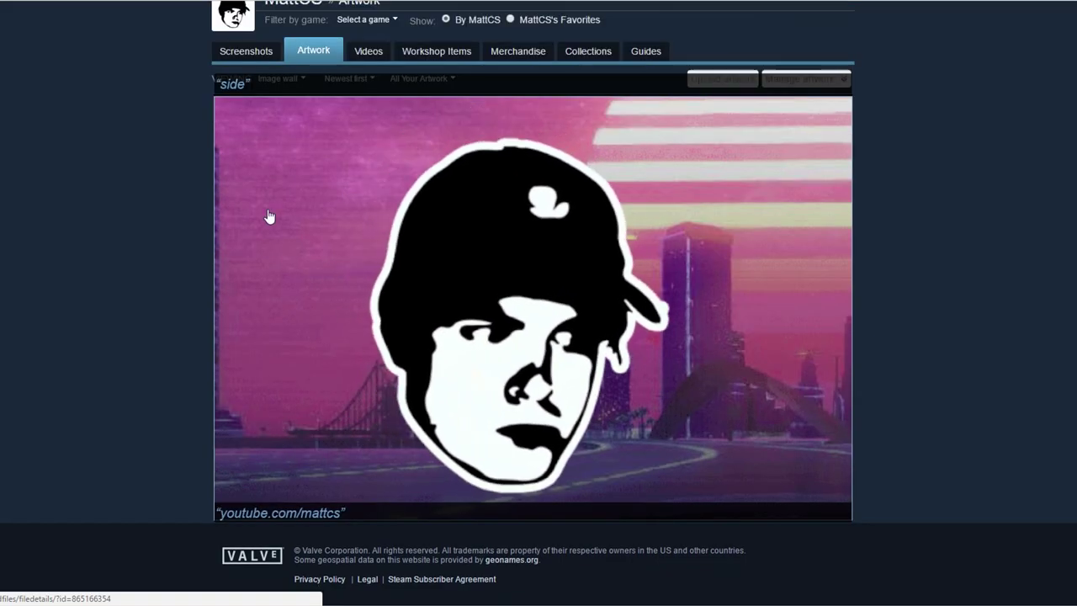
scroll(645, 244, "up", 3)
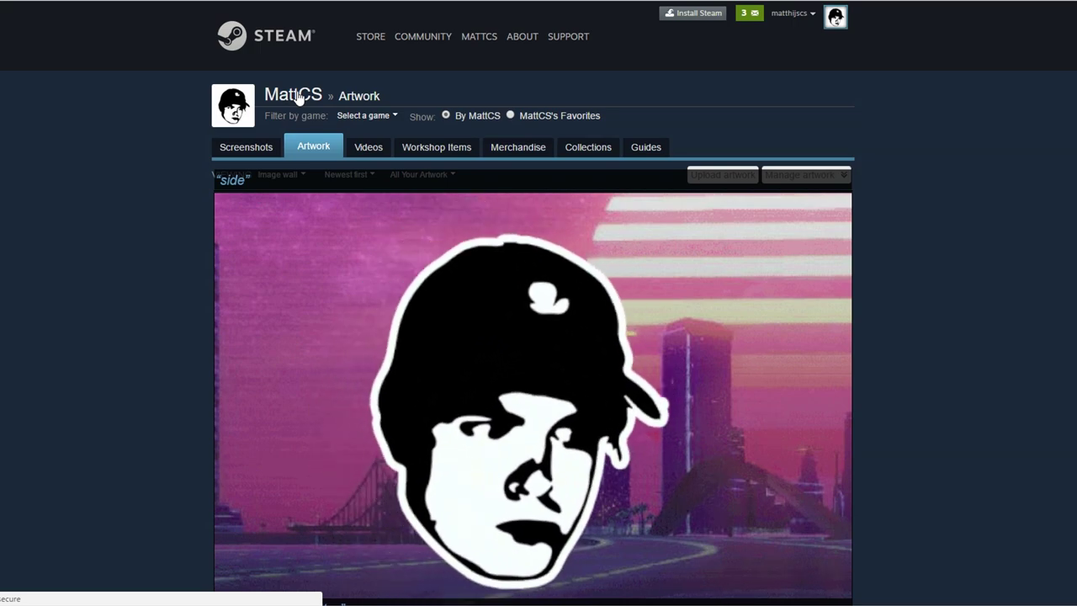
left_click(299, 96)
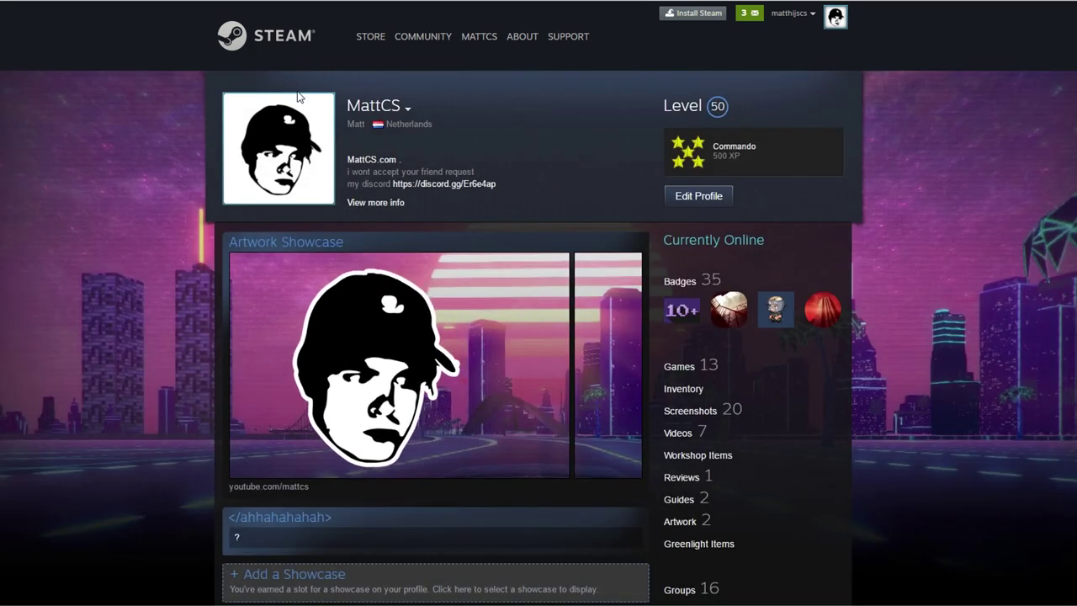